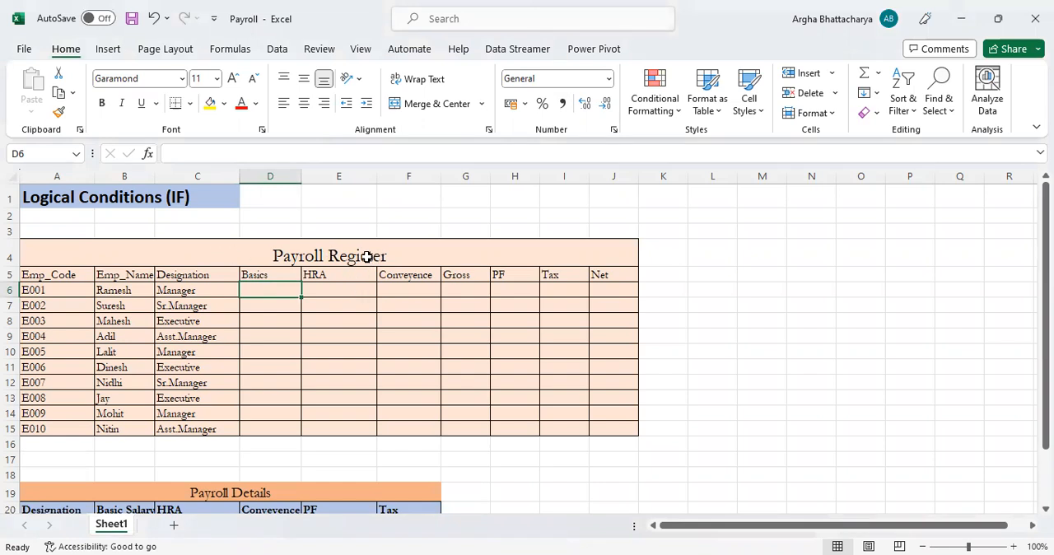
Review the empty Payroll Register columns and the Basic Salary, HRA, Conveyence, PF and Tax rules per designation in the Payroll Details table
{"action": "left_click_drag", "start_coordinate": [367, 257], "coordinate": [367, 333]}
{"action": "left_click", "coordinate": [275, 284]}
{"action": "scroll", "coordinate": [345, 326], "scroll_direction": "down", "scroll_amount": 2}
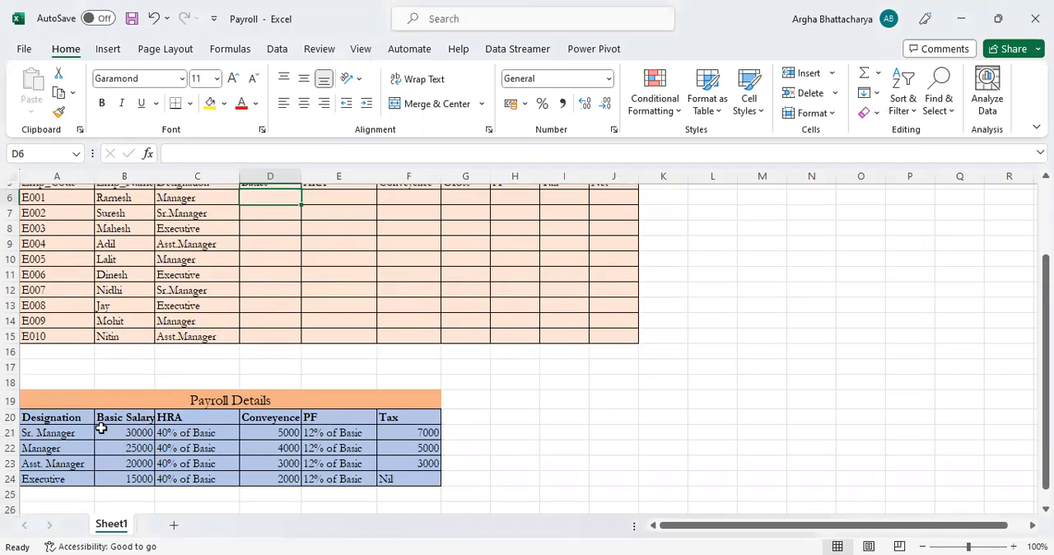
{"action": "left_click", "coordinate": [171, 401]}
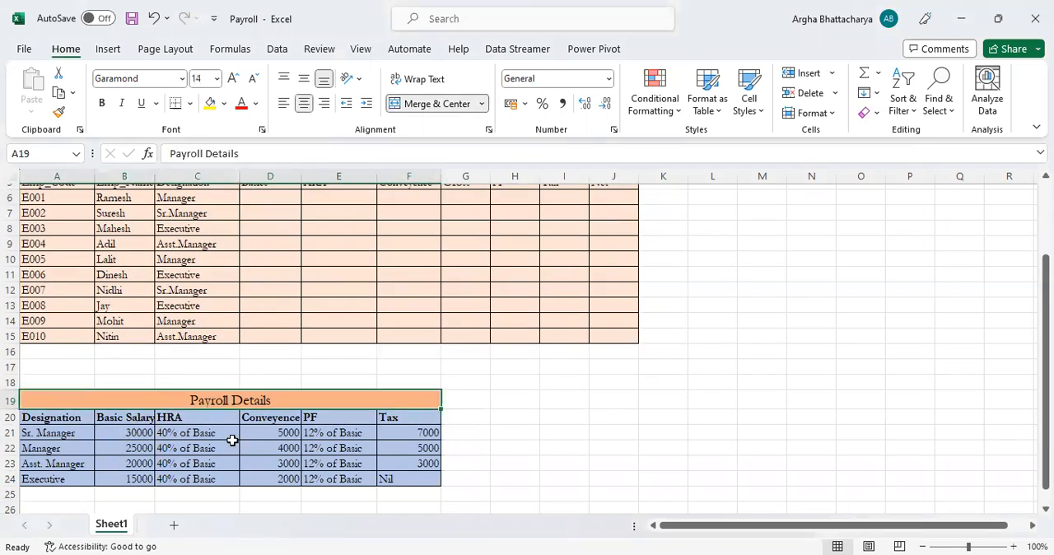
{"action": "left_click_drag", "start_coordinate": [70, 434], "coordinate": [123, 478]}
{"action": "left_click", "coordinate": [186, 437]}
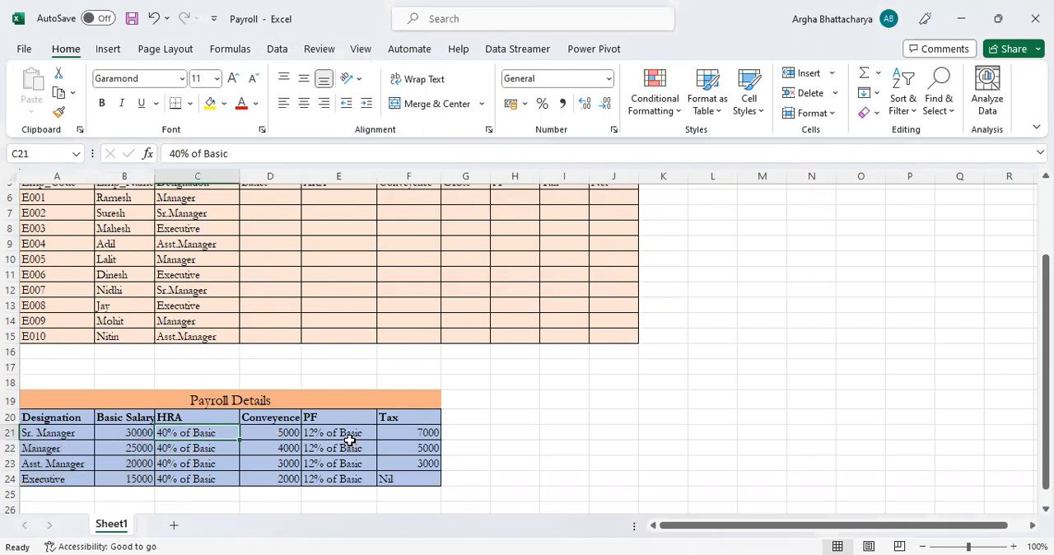
{"action": "left_click_drag", "start_coordinate": [349, 433], "coordinate": [348, 482]}
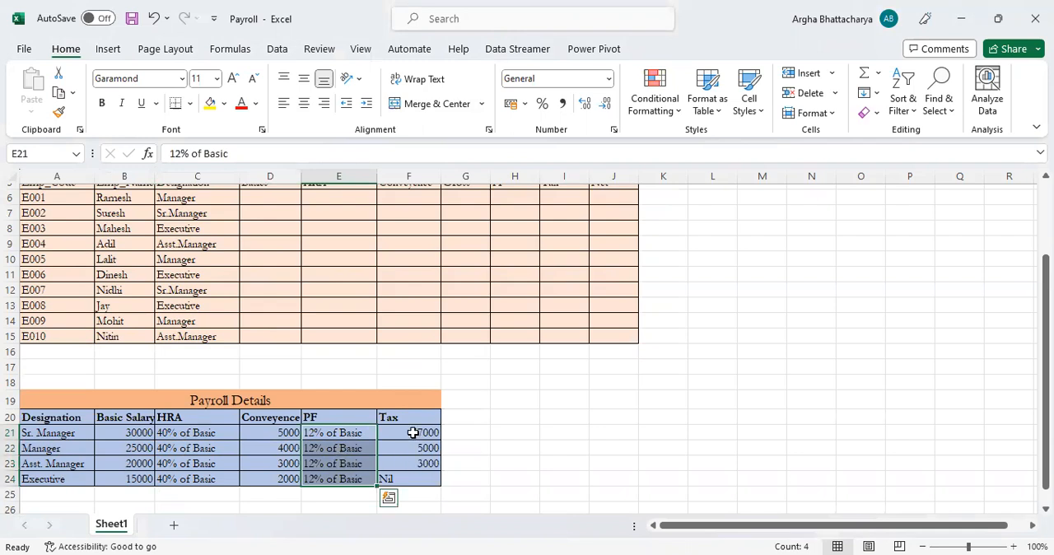
{"action": "left_click_drag", "start_coordinate": [412, 432], "coordinate": [417, 494]}
{"action": "scroll", "coordinate": [499, 343], "scroll_direction": "up", "scroll_amount": 1}
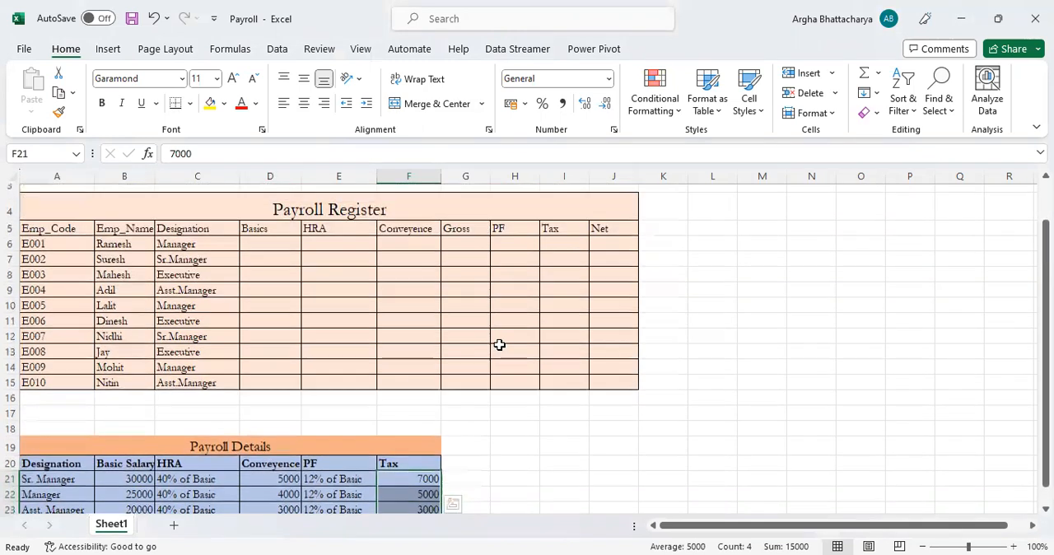
{"action": "scroll", "coordinate": [217, 366], "scroll_direction": "up", "scroll_amount": 1}
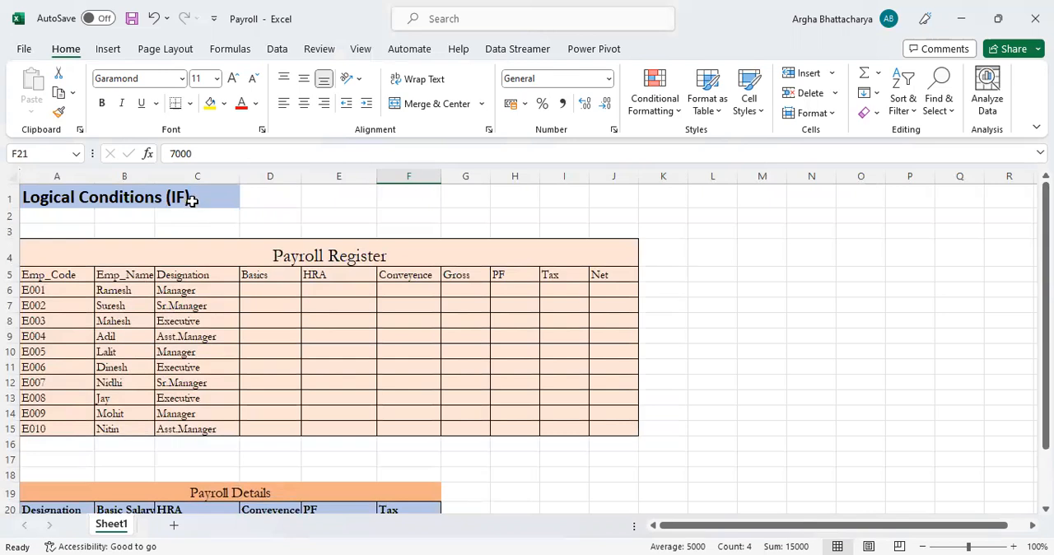
Start an IF formula in cell D6 of the Basics column that tests whether designation C6 equals "Sr.Manager"
{"action": "left_click", "coordinate": [267, 291]}
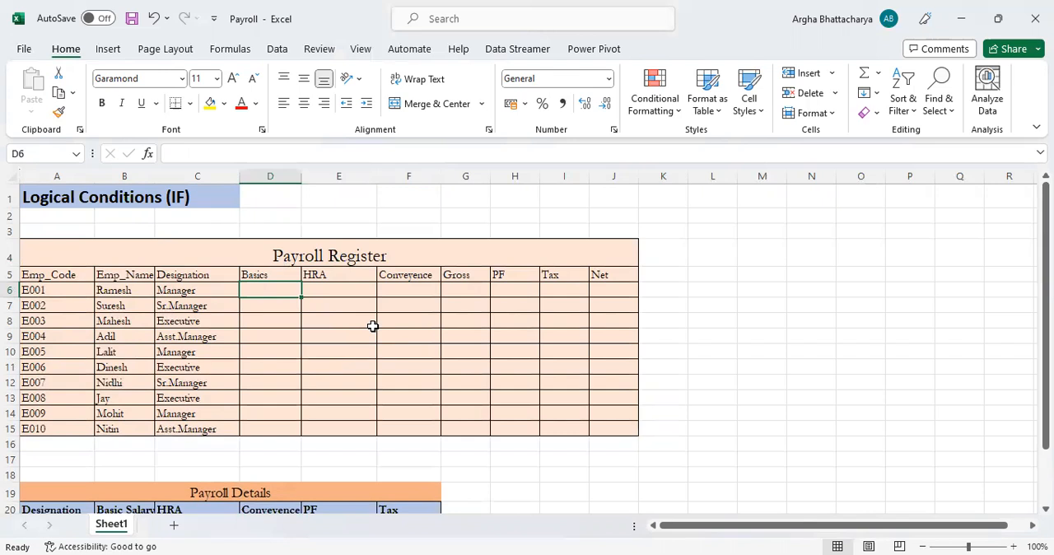
{"action": "type", "text": "="}
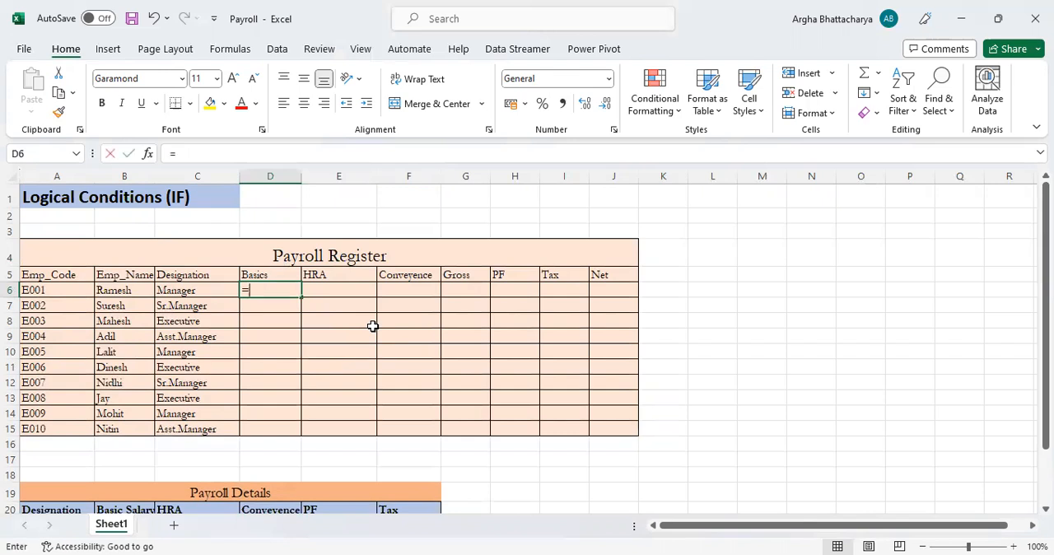
{"action": "type", "text": "if"}
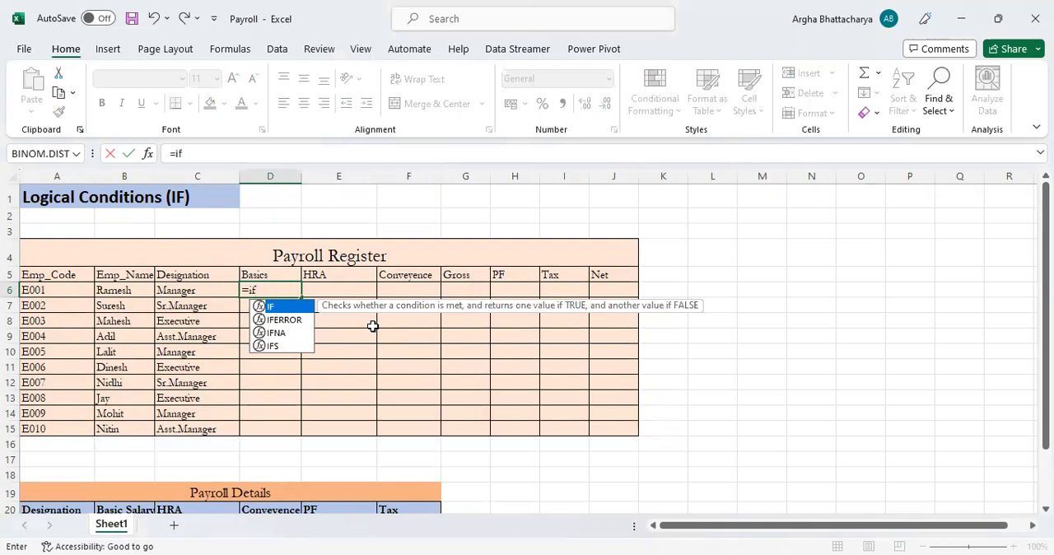
{"action": "type", "text": "("}
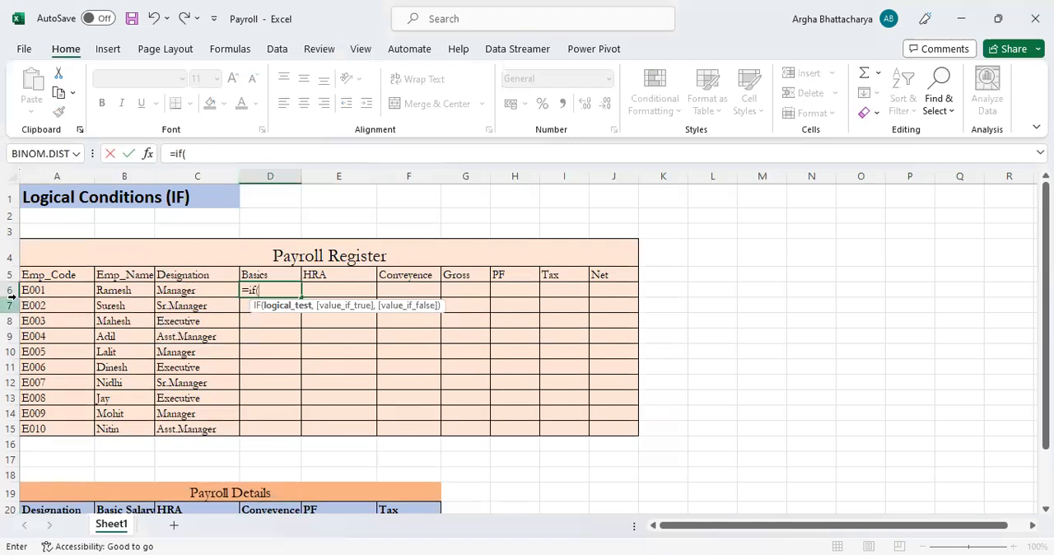
{"action": "left_click", "coordinate": [182, 288]}
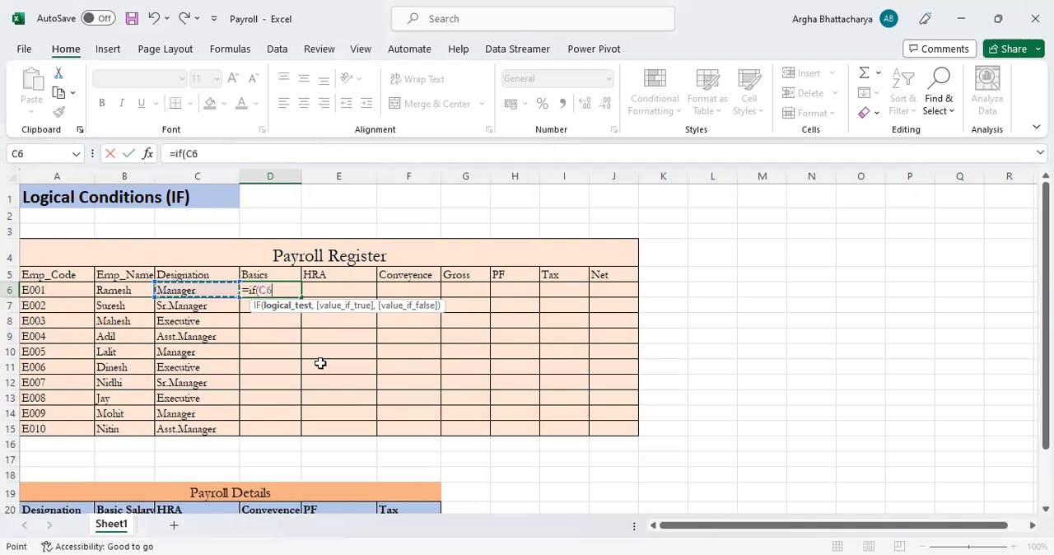
{"action": "type", "text": "="}
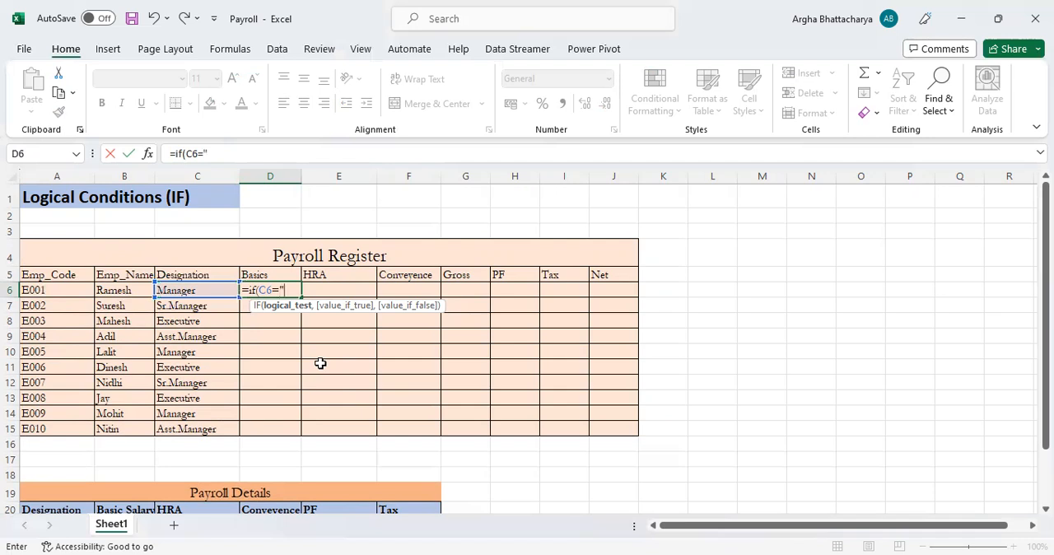
{"action": "type", "text": "\"Sr"}
{"action": "type", "text": ".Manage"}
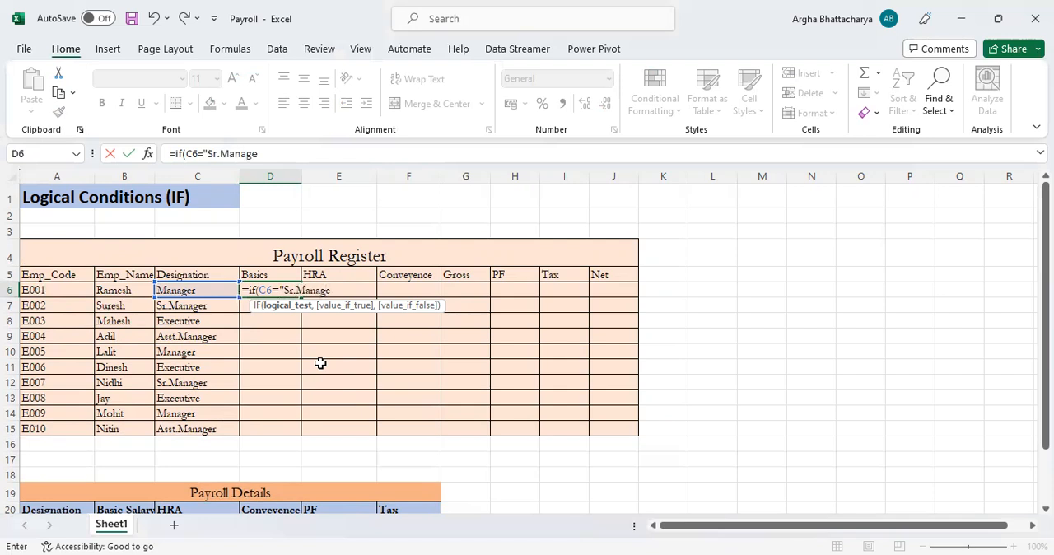
{"action": "type", "text": "r\","}
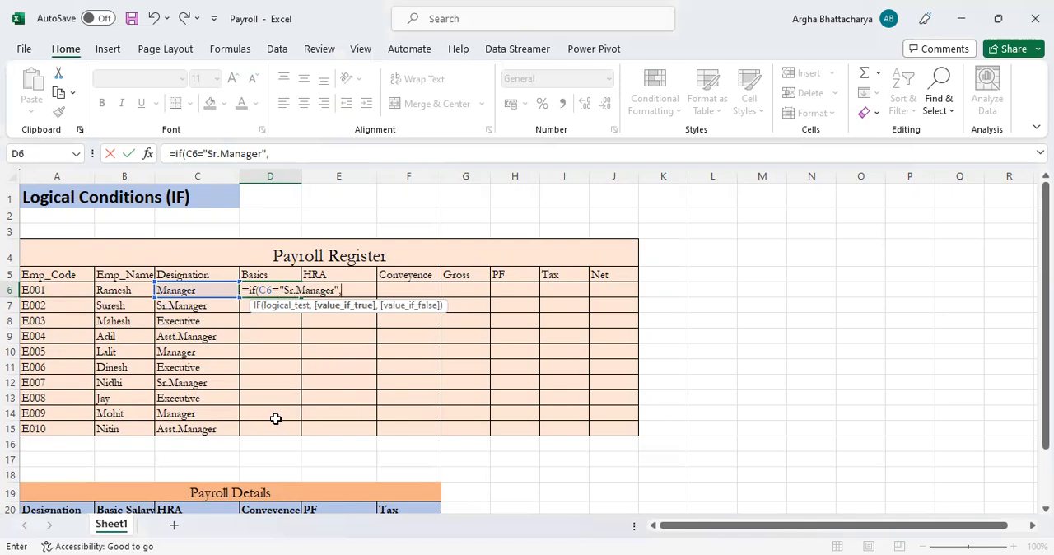
Make the D6 formula return 30000 when the Sr.Manager test is true, per the Payroll Details table
{"action": "scroll", "coordinate": [235, 421], "scroll_direction": "down", "scroll_amount": 1}
{"action": "scroll", "coordinate": [176, 439], "scroll_direction": "down", "scroll_amount": 1}
{"action": "scroll", "coordinate": [238, 381], "scroll_direction": "up", "scroll_amount": 2}
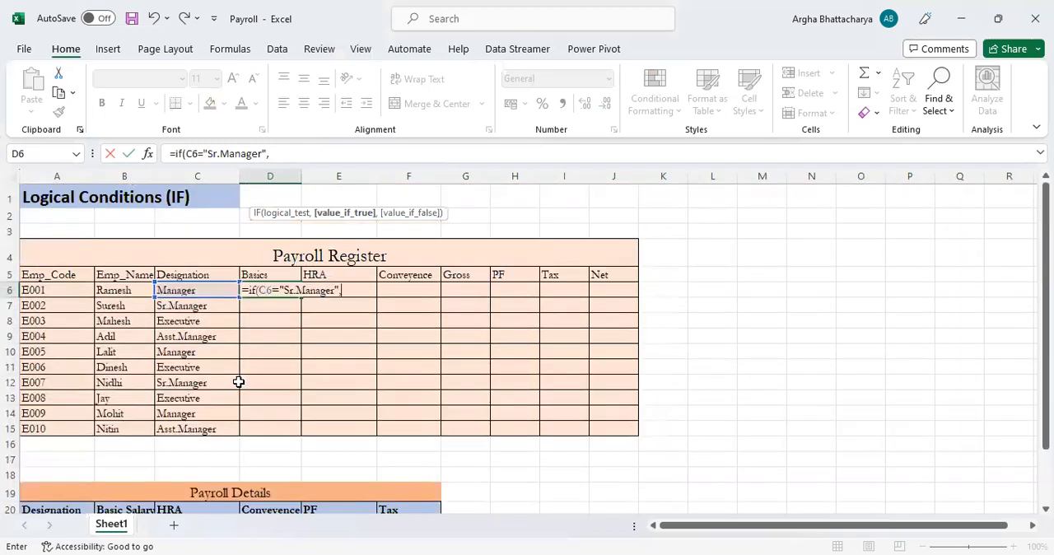
{"action": "type", "text": "3000"}
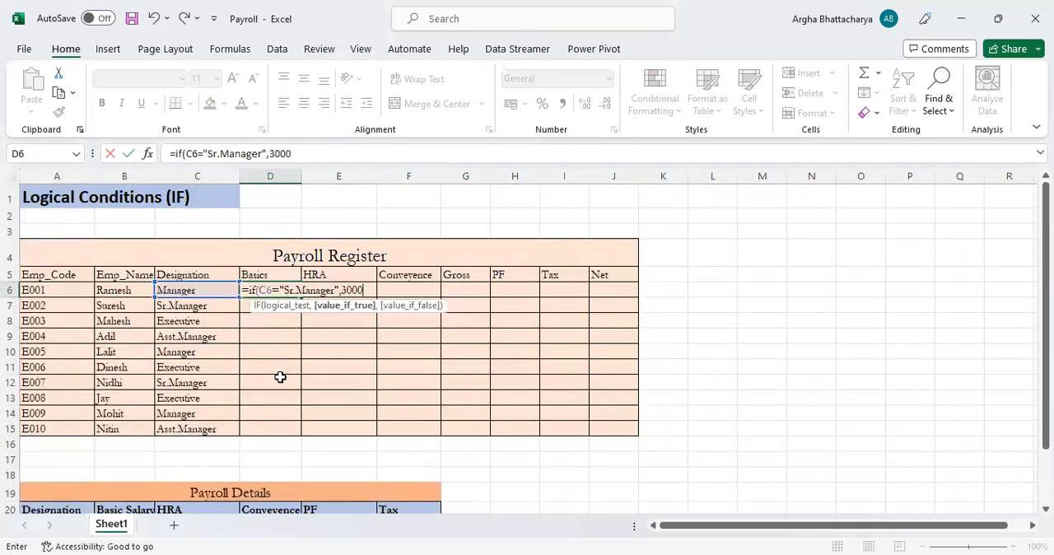
{"action": "type", "text": "0,if"}
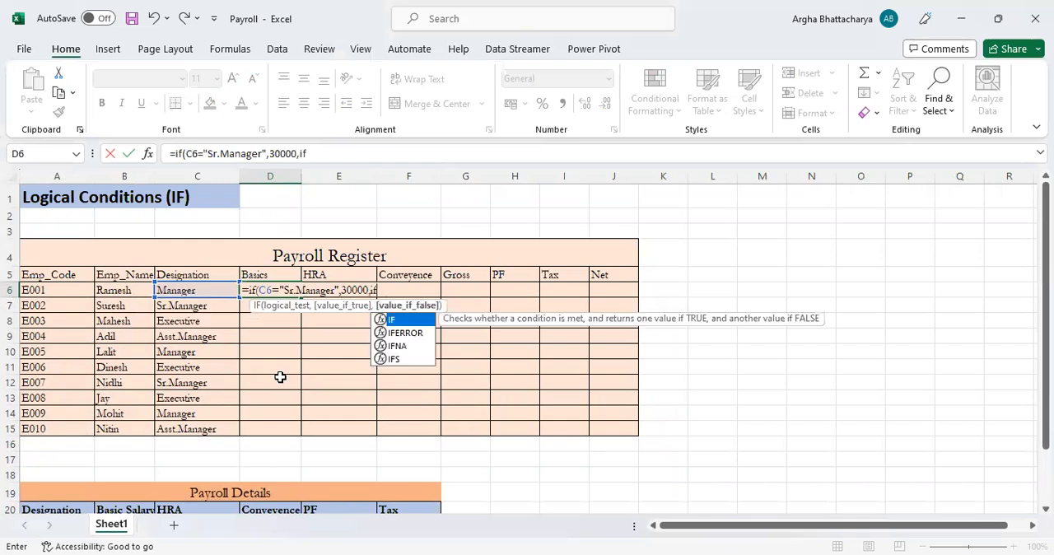
{"action": "type", "text": "("}
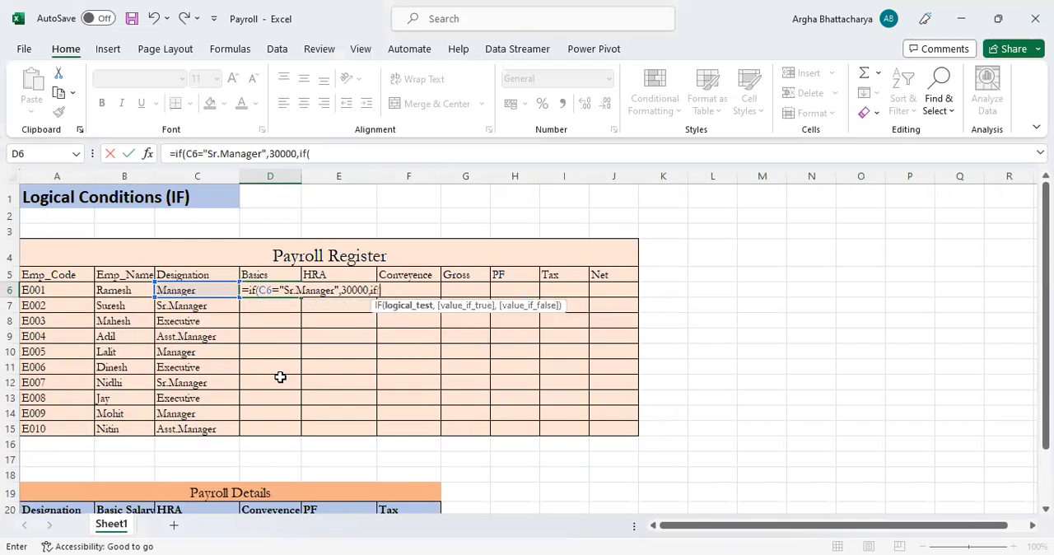
Nest a second IF in the D6 formula that returns 25000 when C6 equals "Manager"
{"action": "left_click", "coordinate": [203, 290]}
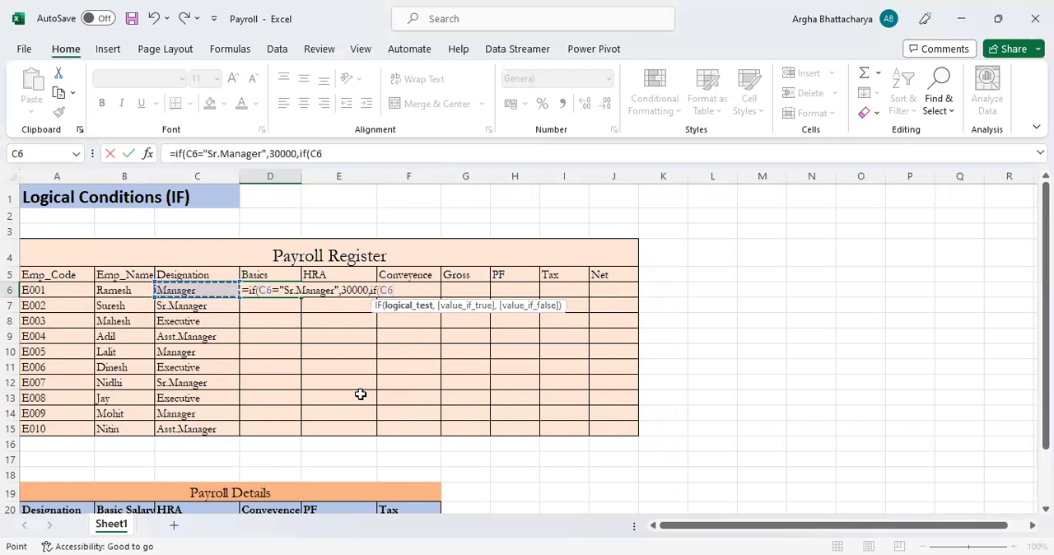
{"action": "type", "text": "="}
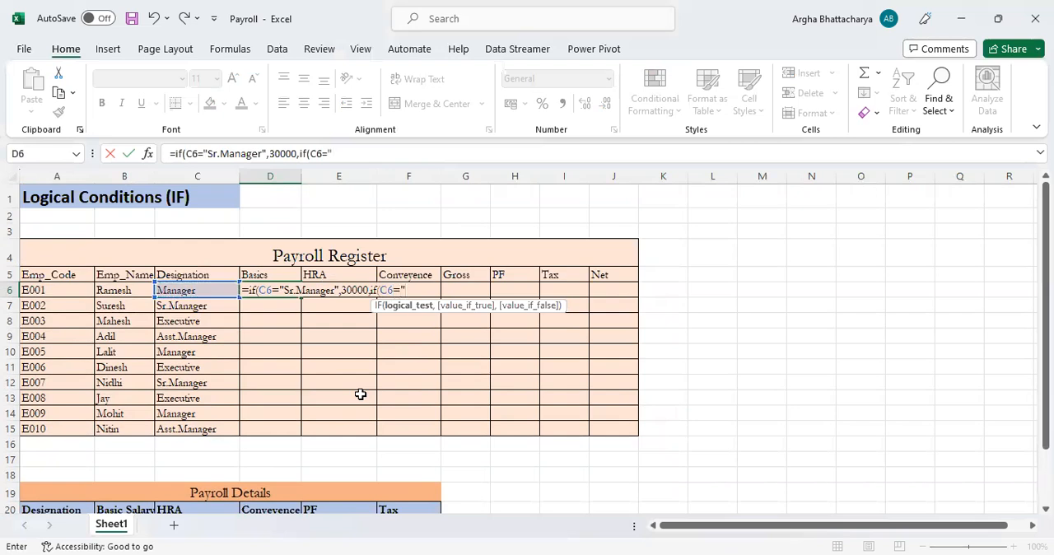
{"action": "type", "text": "\"Manager"}
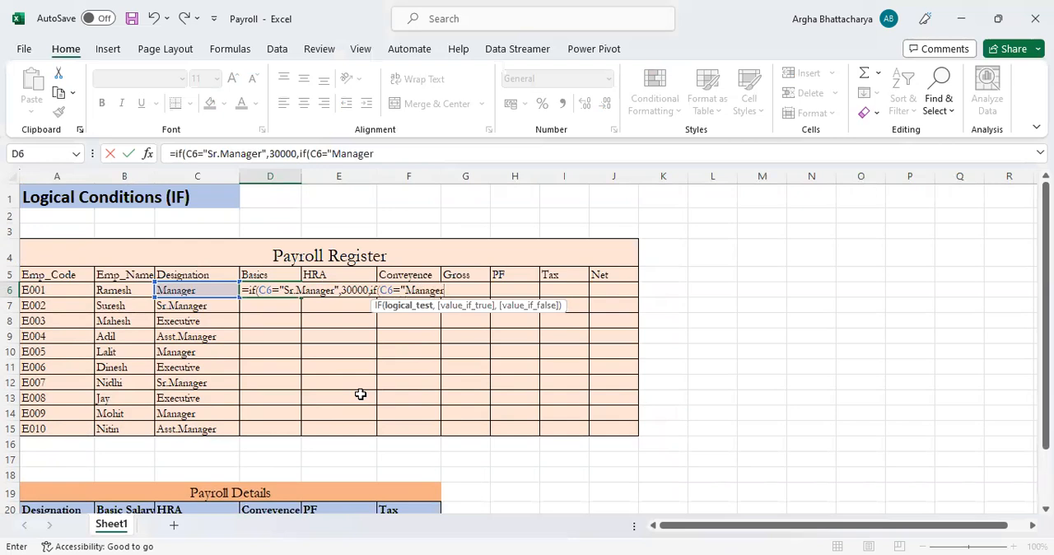
{"action": "type", "text": "\","}
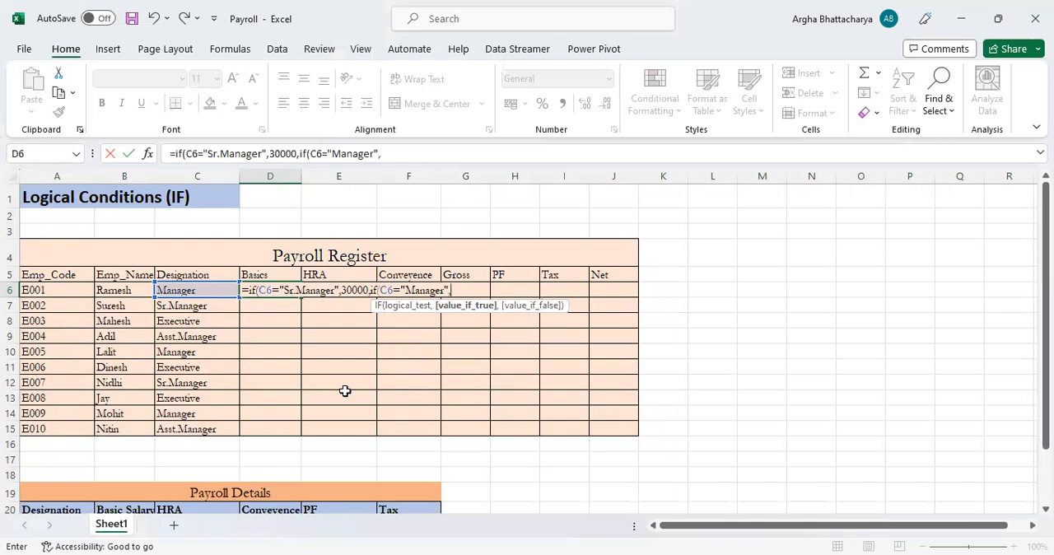
{"action": "scroll", "coordinate": [346, 395], "scroll_direction": "down", "scroll_amount": 1}
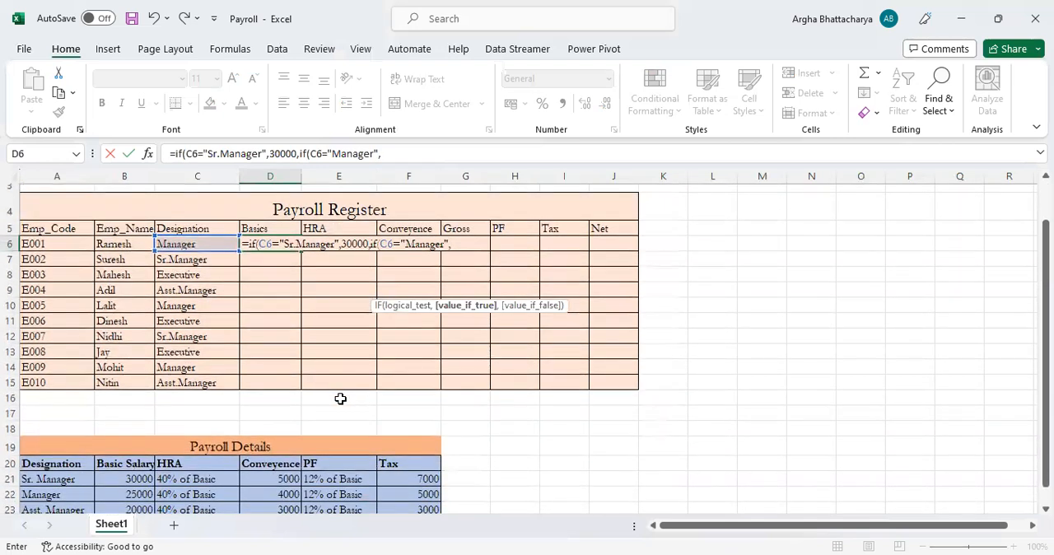
{"action": "type", "text": "25000"}
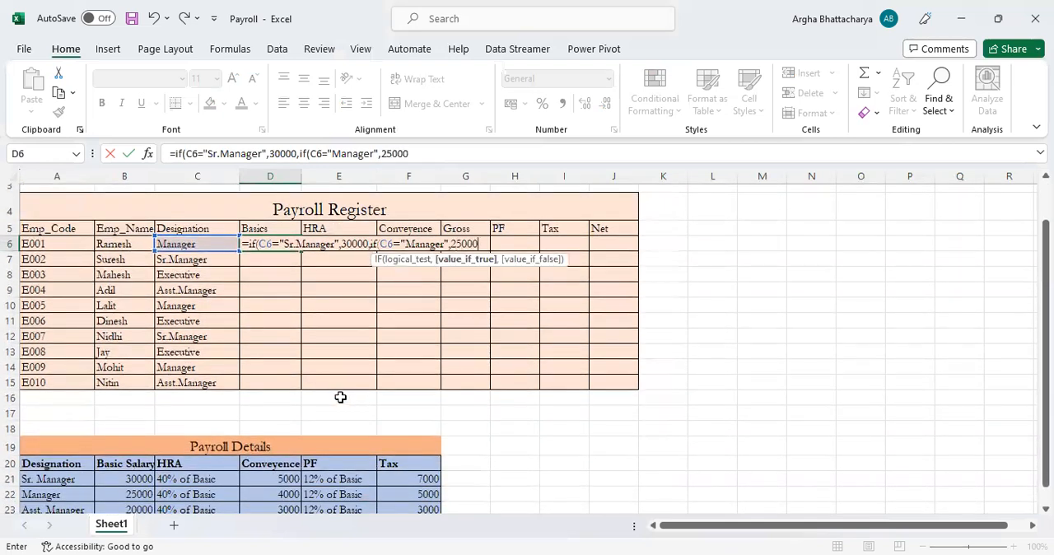
{"action": "type", "text": ","}
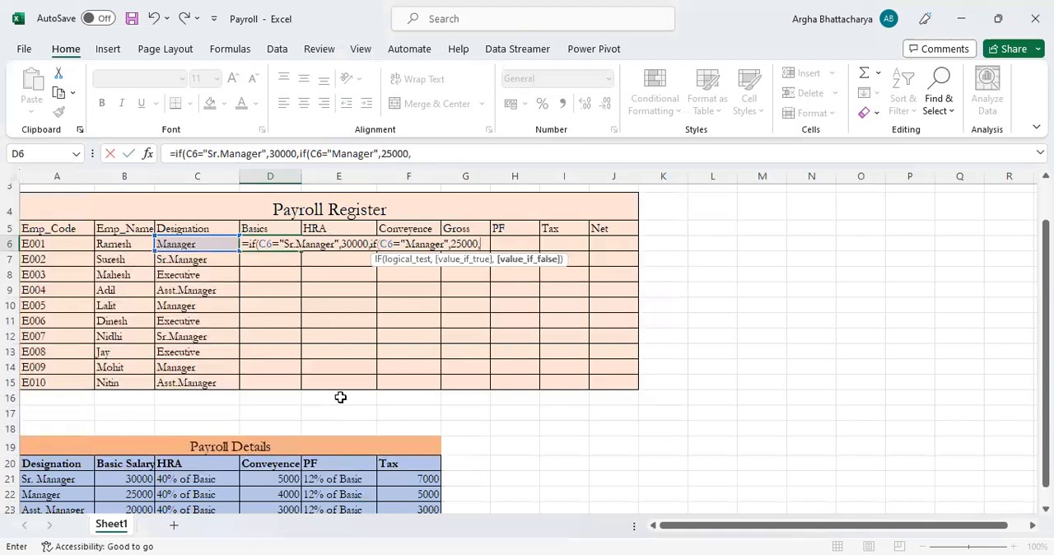
{"action": "type", "text": "if"}
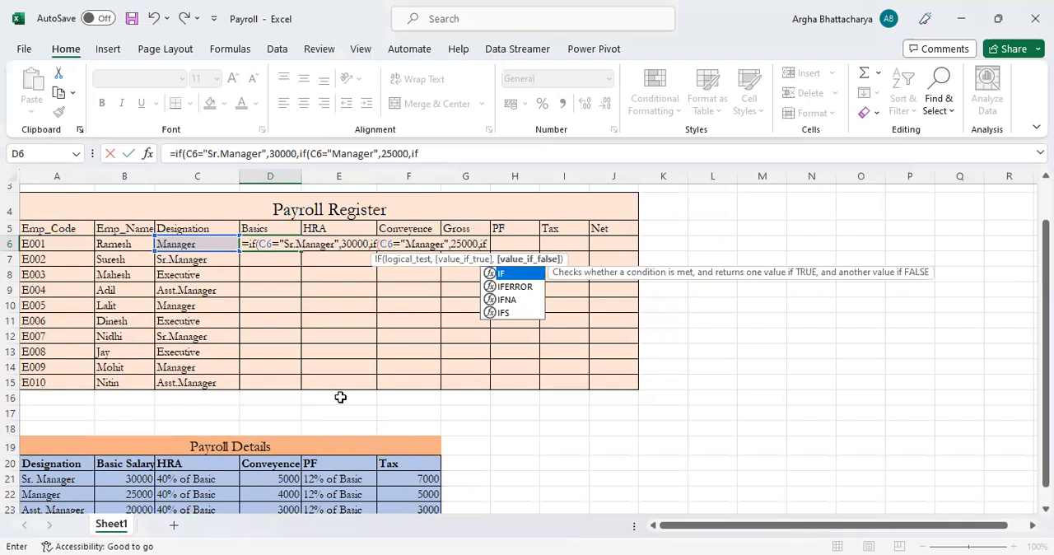
{"action": "type", "text": "("}
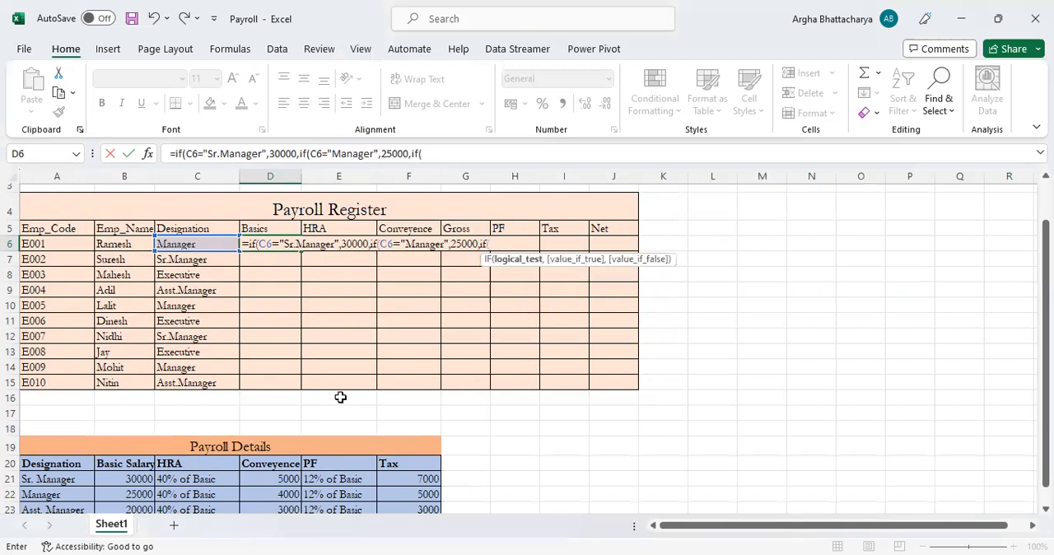
Nest a third IF in the D6 formula that returns 20000 when C6 equals "Asst.Manager"
{"action": "left_click", "coordinate": [201, 241]}
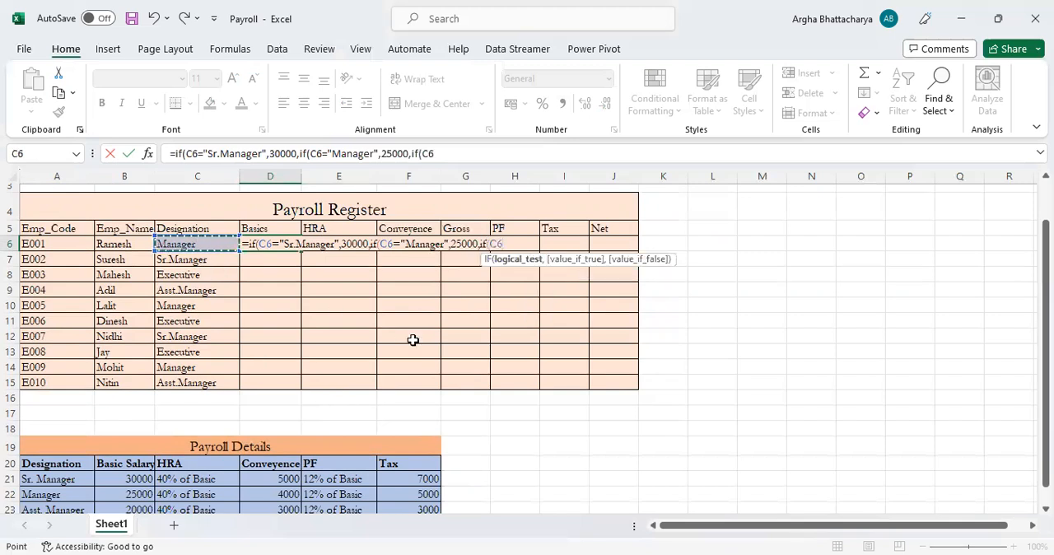
{"action": "type", "text": "="}
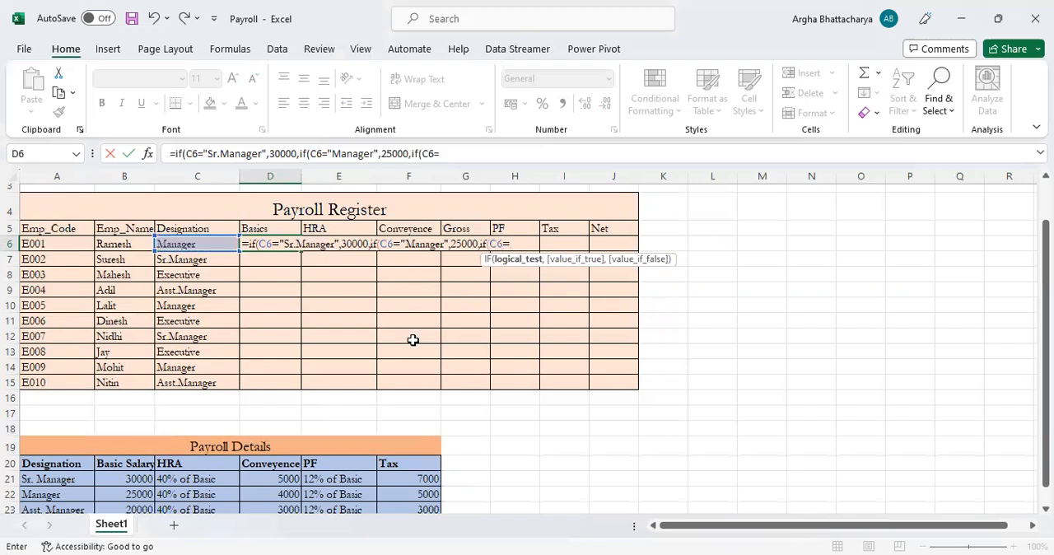
{"action": "type", "text": "\"Asst.Manager"}
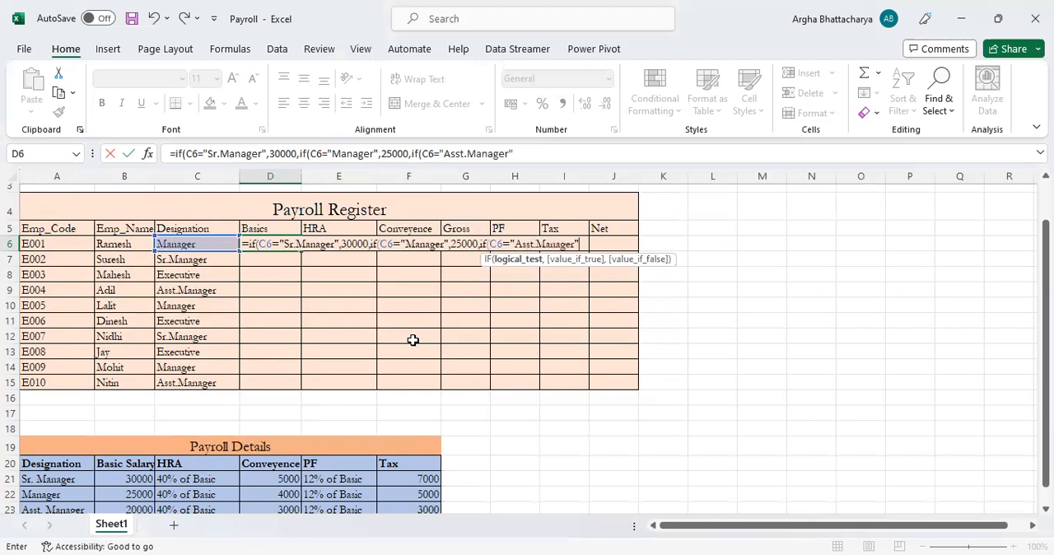
{"action": "type", "text": "\","}
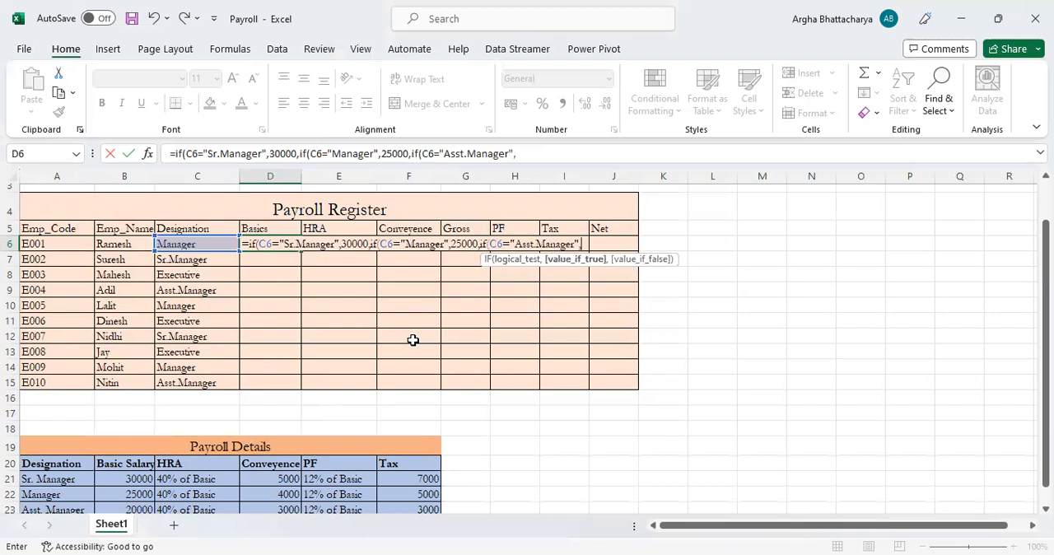
{"action": "type", "text": "20000,"}
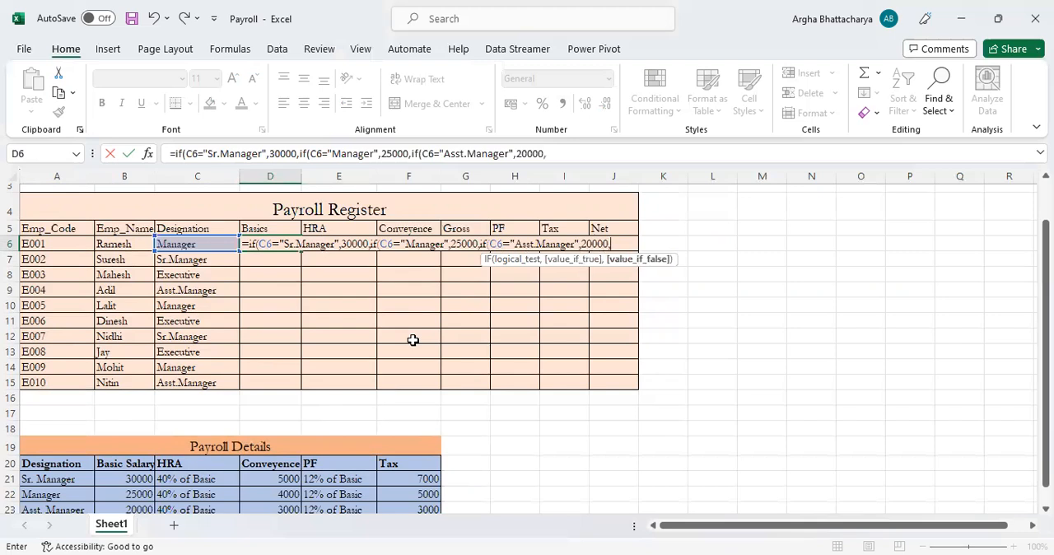
Complete the nested IF in D6 with 15000 as the value for any other designation and enter the formula
{"action": "scroll", "coordinate": [412, 340], "scroll_direction": "down", "scroll_amount": 1}
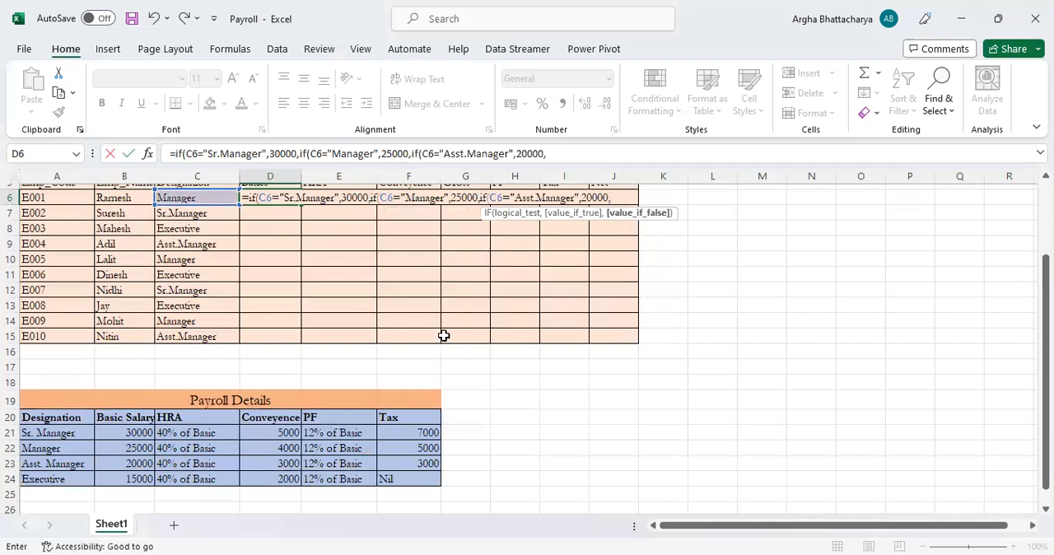
{"action": "scroll", "coordinate": [443, 335], "scroll_direction": "up", "scroll_amount": 1}
{"action": "type", "text": "15000"}
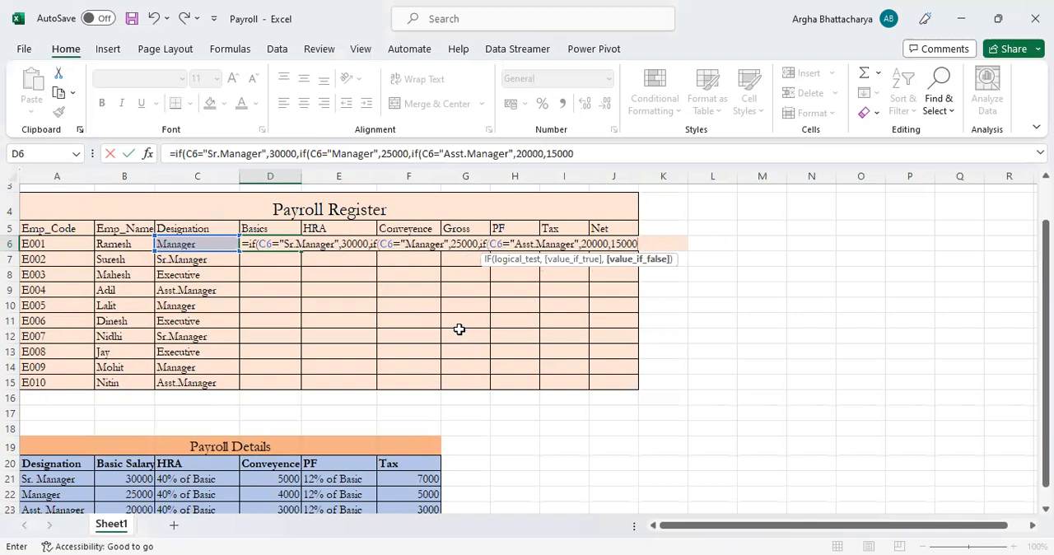
{"action": "type", "text": ")"}
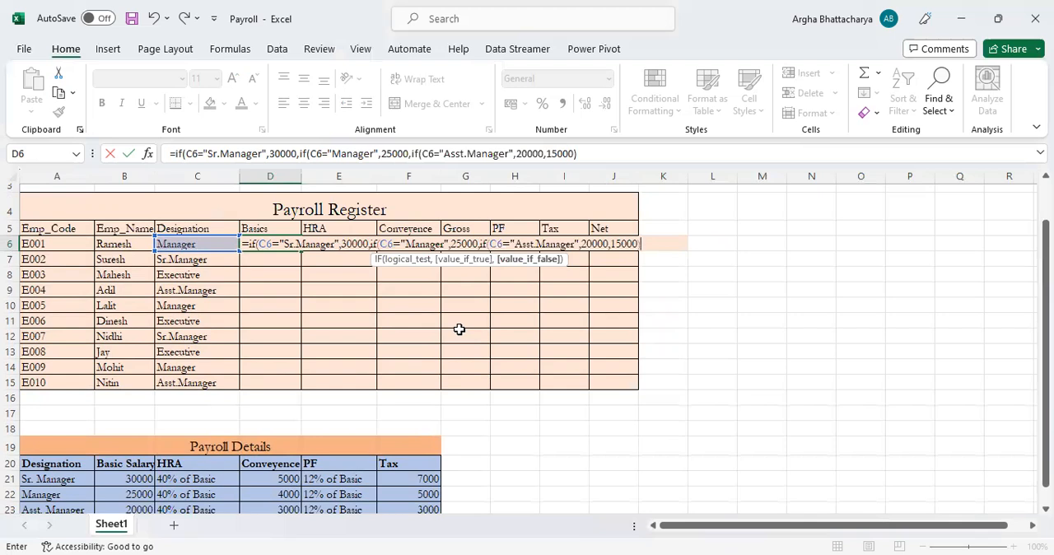
{"action": "type", "text": "))"}
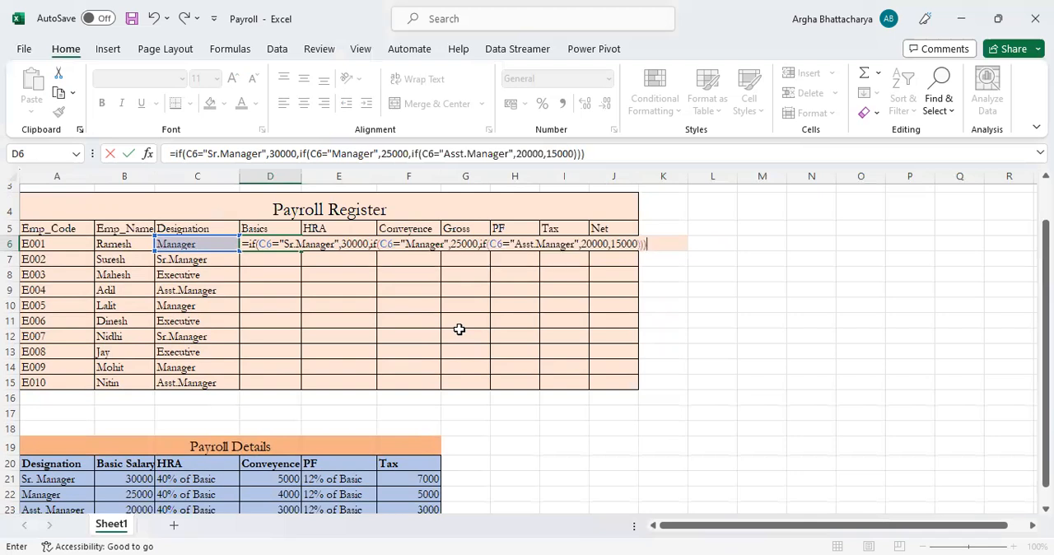
{"action": "key", "text": "Return"}
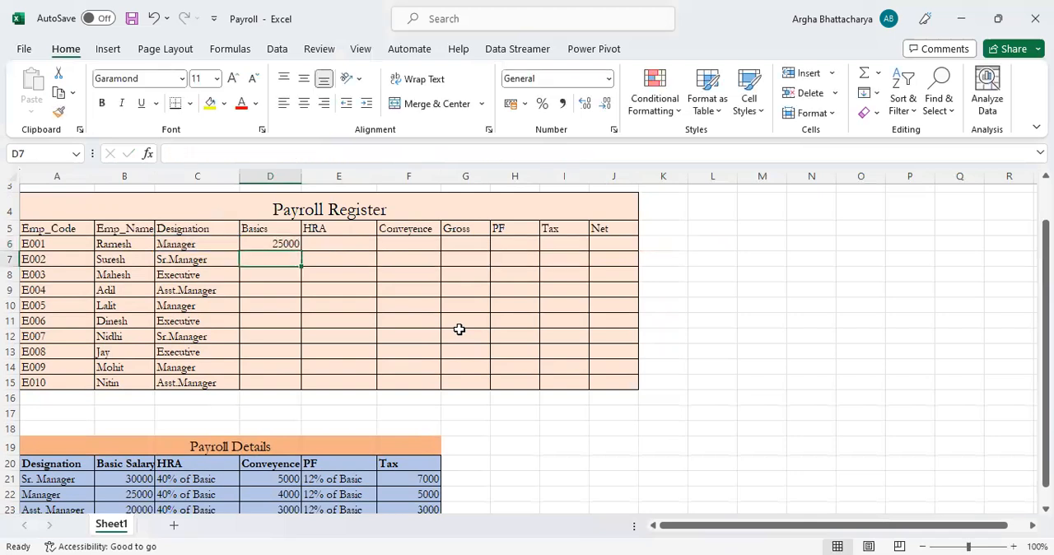
Check the D6 result against the Manager row in Payroll Details and copy the formula down the Basics column to D15
{"action": "key", "text": "Up"}
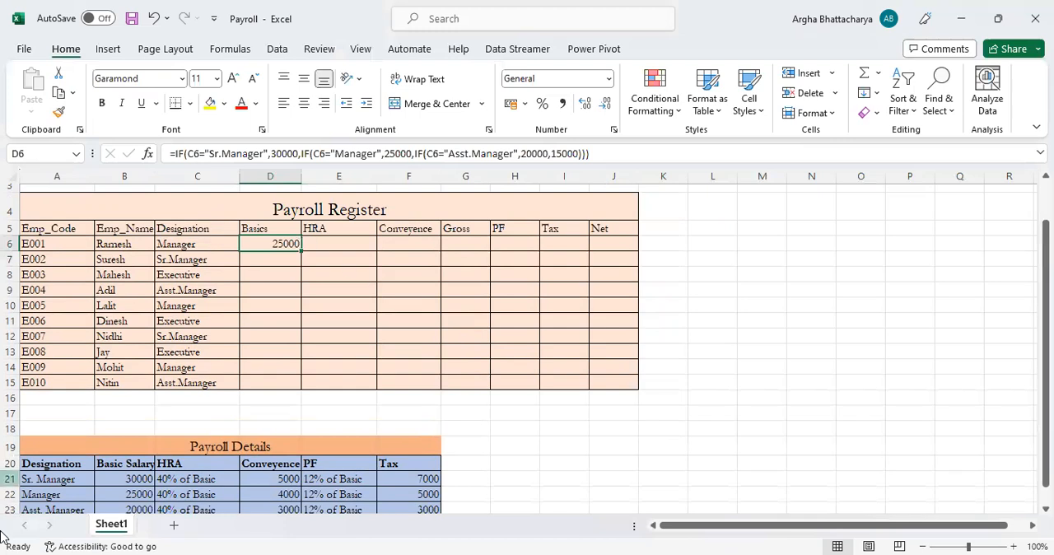
{"action": "scroll", "coordinate": [45, 488], "scroll_direction": "down", "scroll_amount": 1}
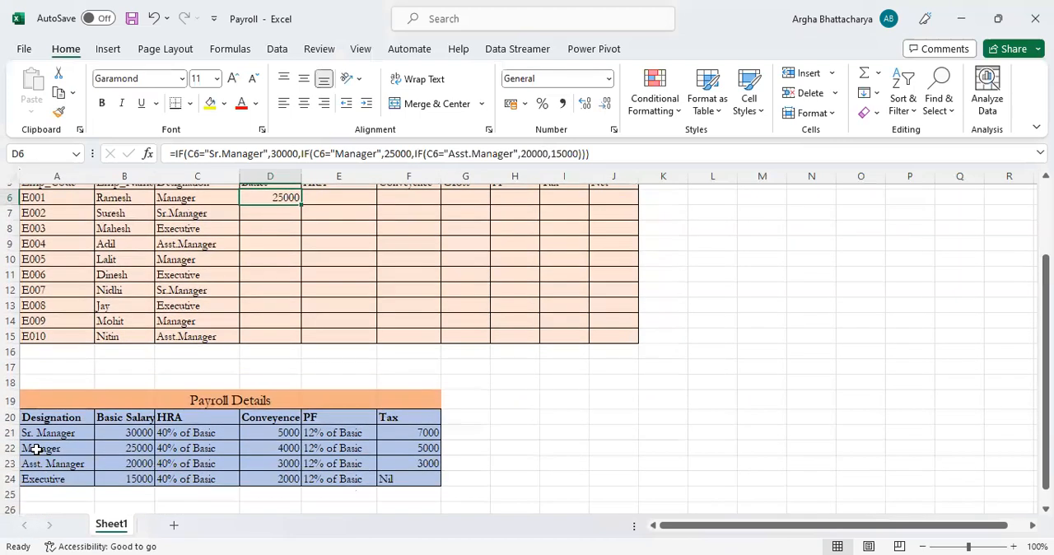
{"action": "left_click_drag", "start_coordinate": [37, 449], "coordinate": [123, 447]}
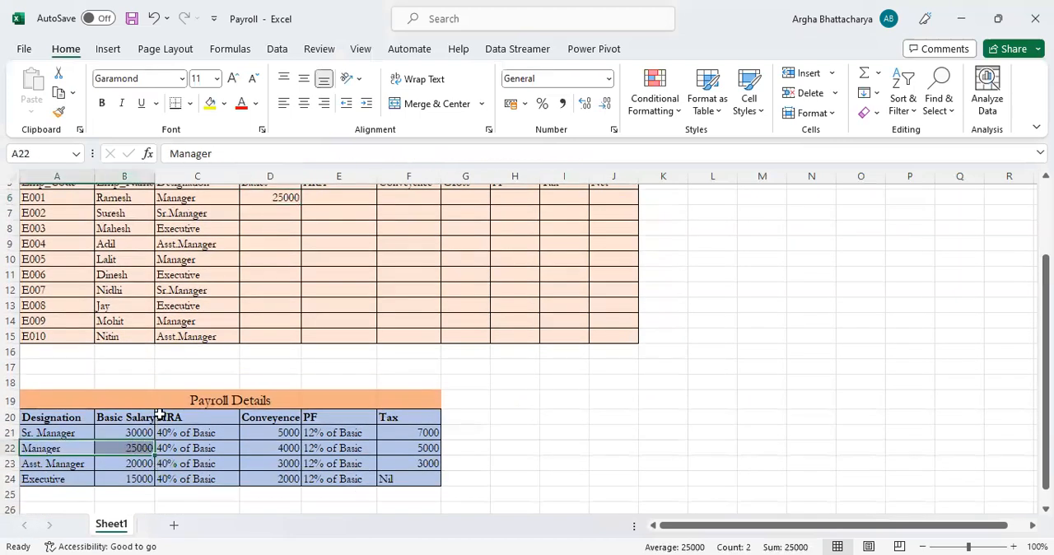
{"action": "scroll", "coordinate": [267, 305], "scroll_direction": "up", "scroll_amount": 2}
{"action": "left_click", "coordinate": [266, 288]}
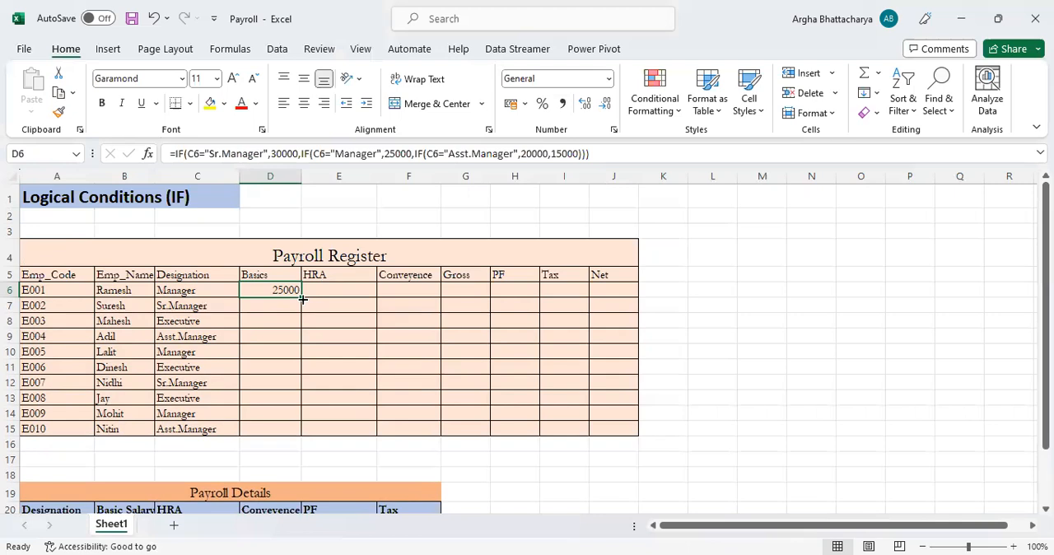
{"action": "left_click_drag", "start_coordinate": [302, 299], "coordinate": [296, 365]}
{"action": "left_click_drag", "start_coordinate": [287, 436], "coordinate": [289, 437]}
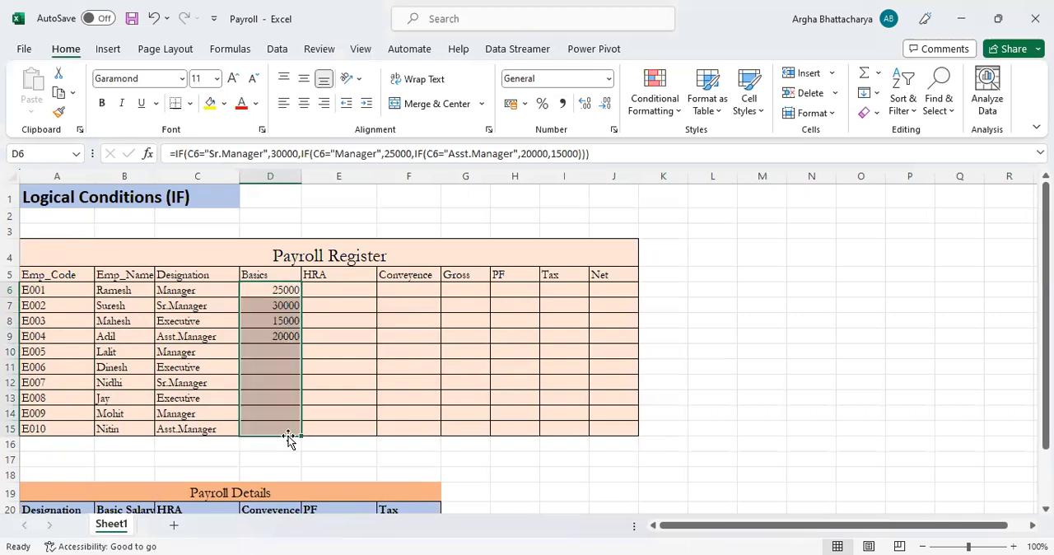
Compare the filled Basics values in D6:D15 with each employee's designation and the Payroll Details table
{"action": "left_click", "coordinate": [274, 289]}
{"action": "left_click", "coordinate": [197, 305]}
{"action": "left_click", "coordinate": [260, 303]}
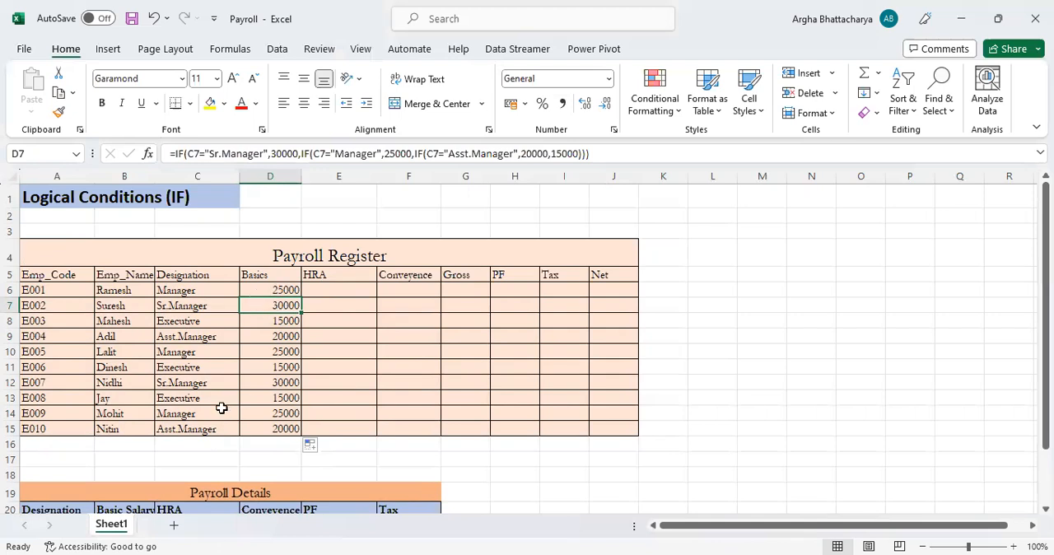
{"action": "scroll", "coordinate": [219, 407], "scroll_direction": "down", "scroll_amount": 2}
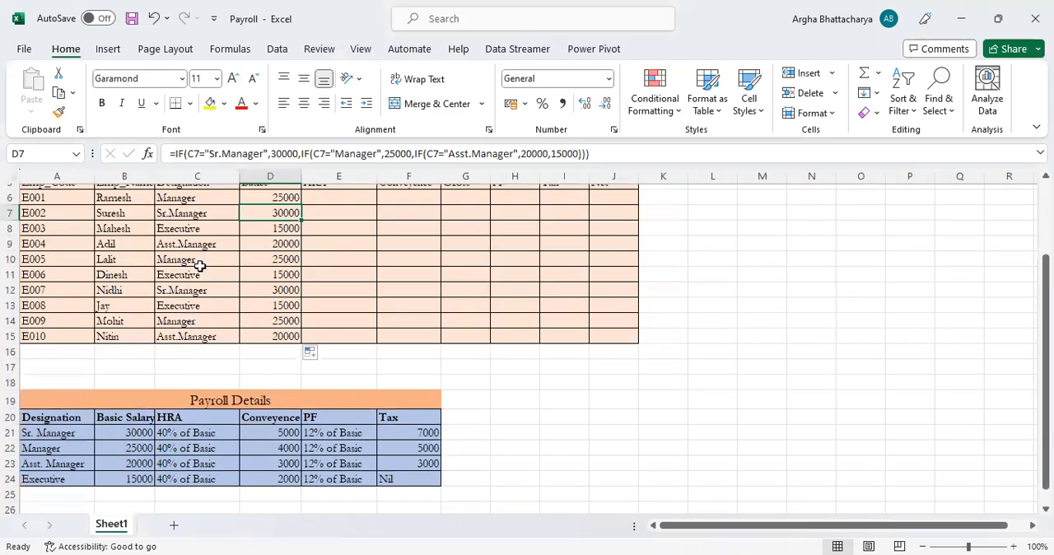
{"action": "scroll", "coordinate": [274, 284], "scroll_direction": "up", "scroll_amount": 1}
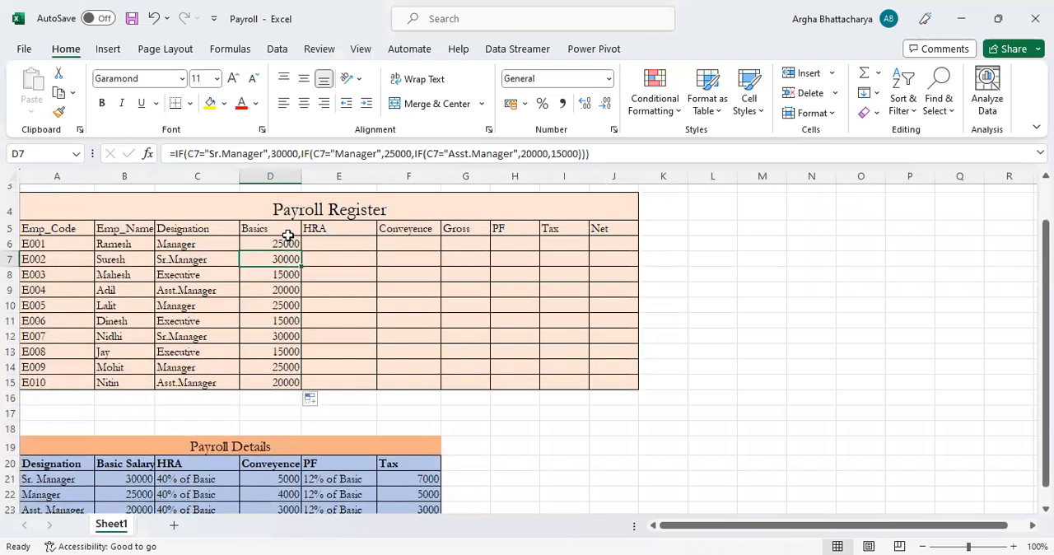
{"action": "left_click_drag", "start_coordinate": [284, 240], "coordinate": [285, 382]}
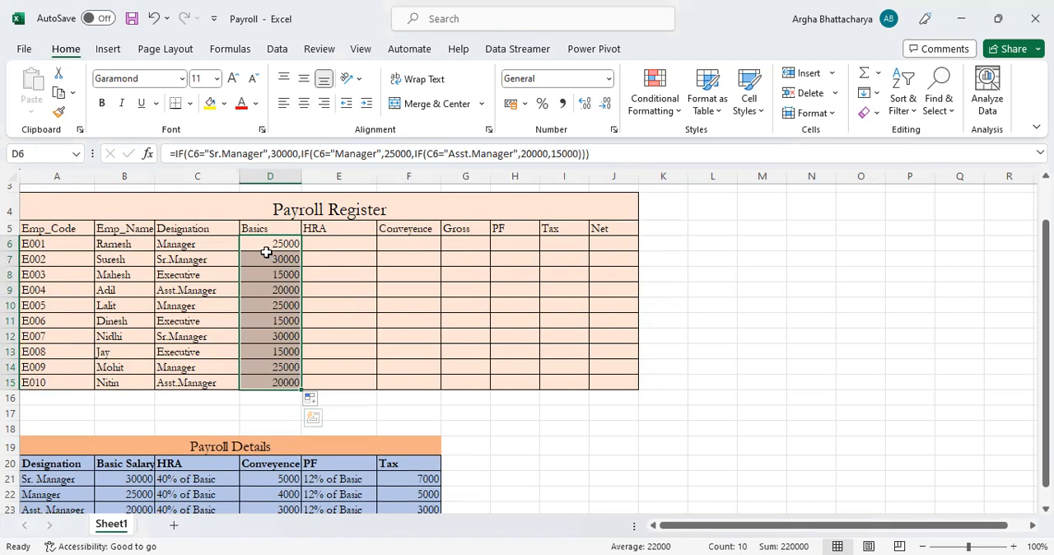
Test the Basics formula by changing the designation in C6 to Sr.Manager, and undo the change
{"action": "left_click", "coordinate": [191, 245]}
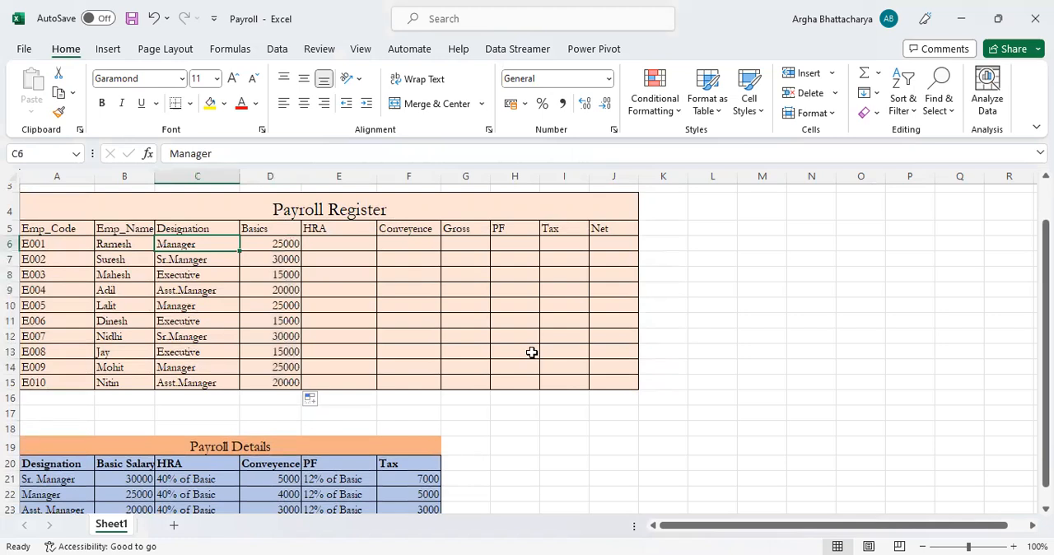
{"action": "key", "text": "Delete"}
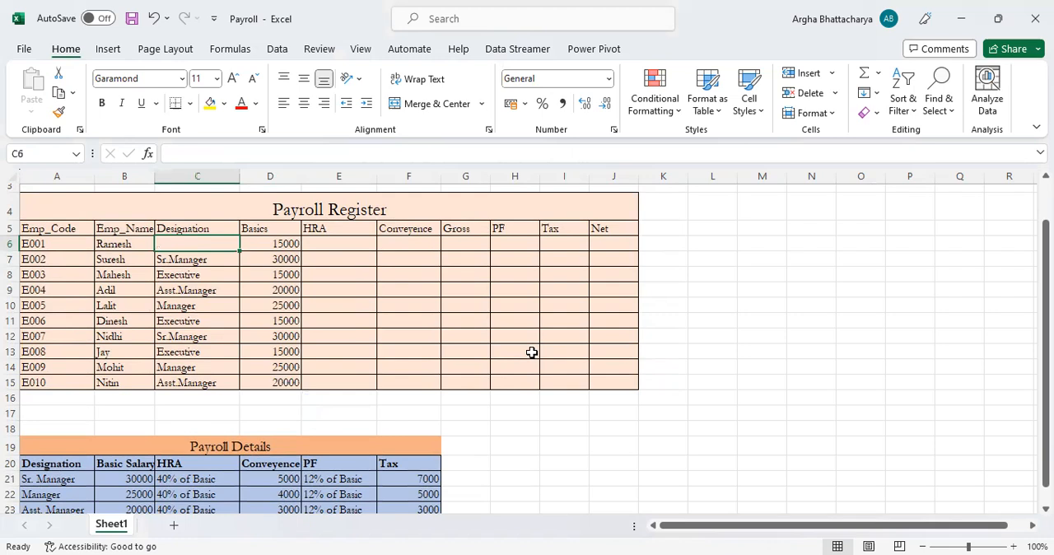
{"action": "type", "text": "Sr.Manager"}
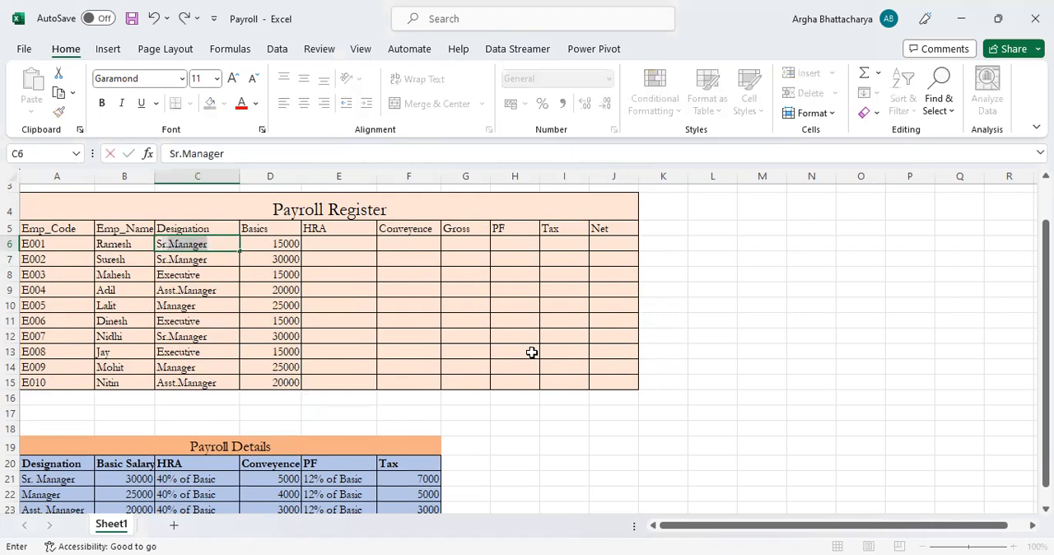
{"action": "key", "text": "Return"}
{"action": "key", "text": "Up"}
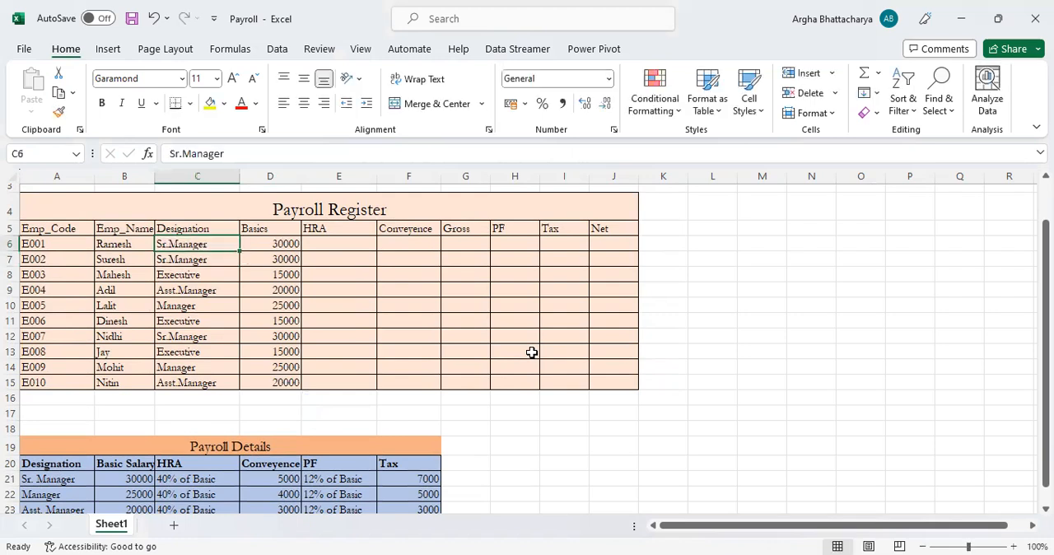
{"action": "key", "text": "Right"}
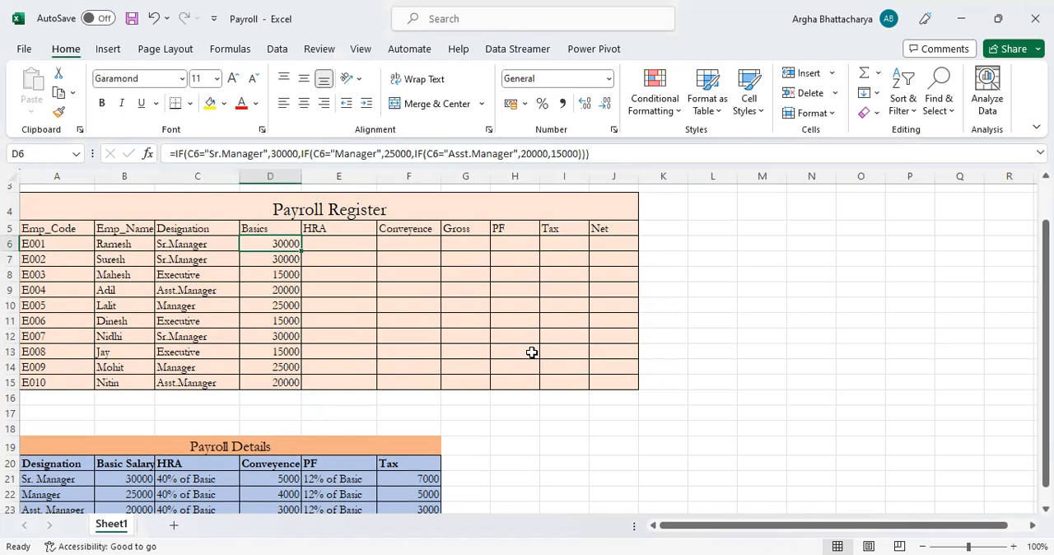
{"action": "key", "text": "Left"}
{"action": "key", "text": "Right"}
{"action": "key", "text": "Left"}
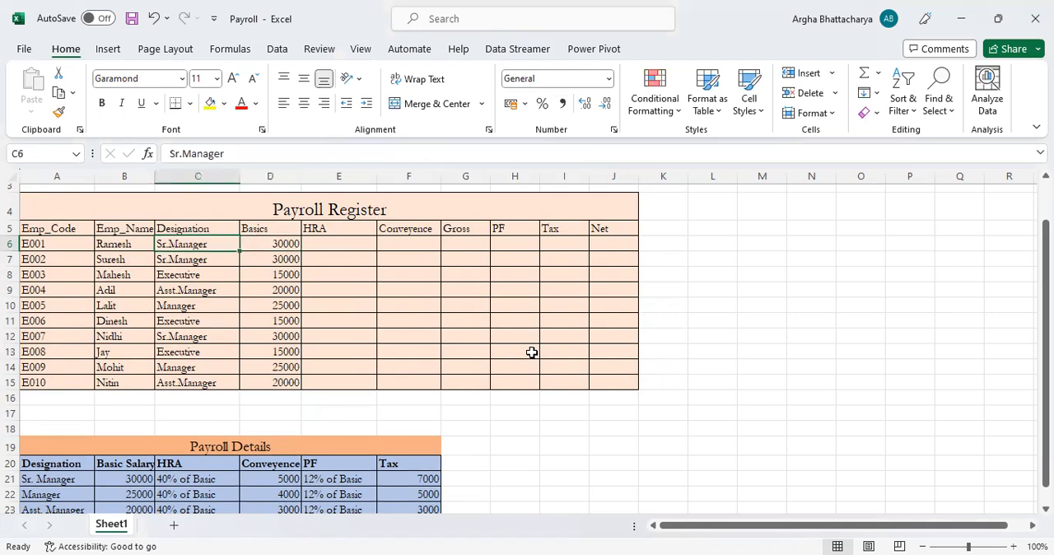
{"action": "key", "text": "ctrl+z"}
{"action": "key", "text": "ctrl+z"}
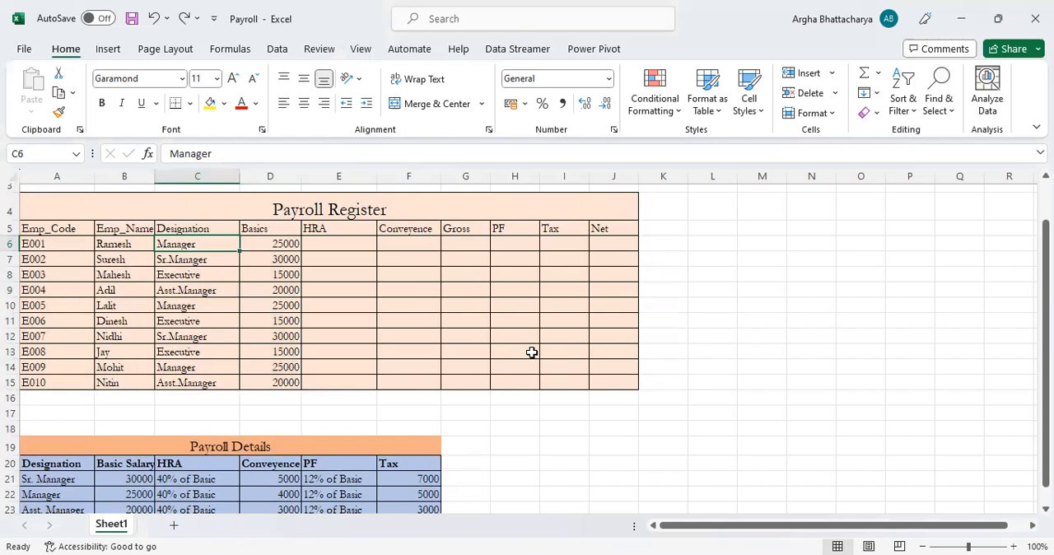
Calculate HRA in E6 with the formula =D6*40% and copy it down the HRA column to E15
{"action": "key", "text": "Right"}
{"action": "key", "text": "Right"}
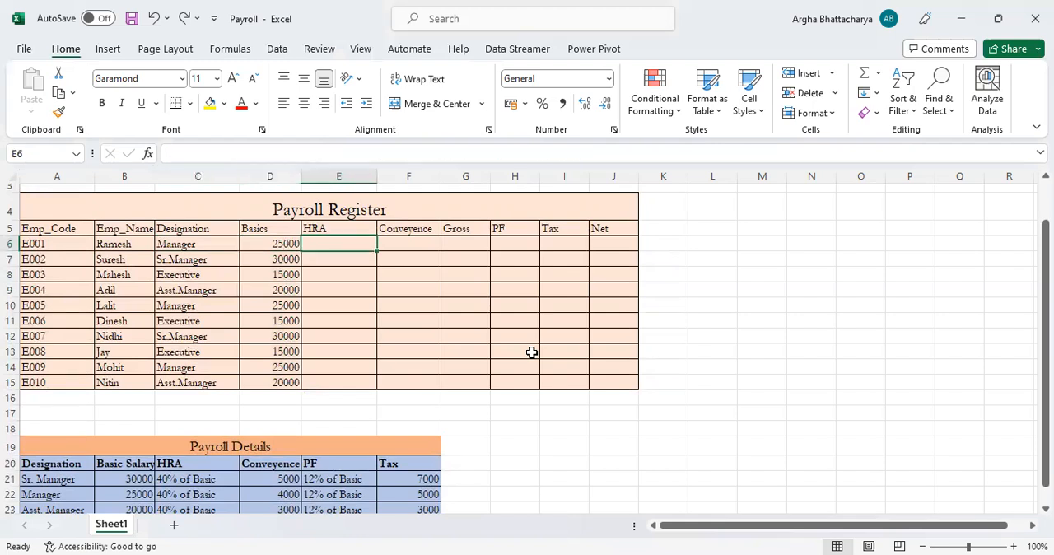
{"action": "scroll", "coordinate": [215, 470], "scroll_direction": "down", "scroll_amount": 1}
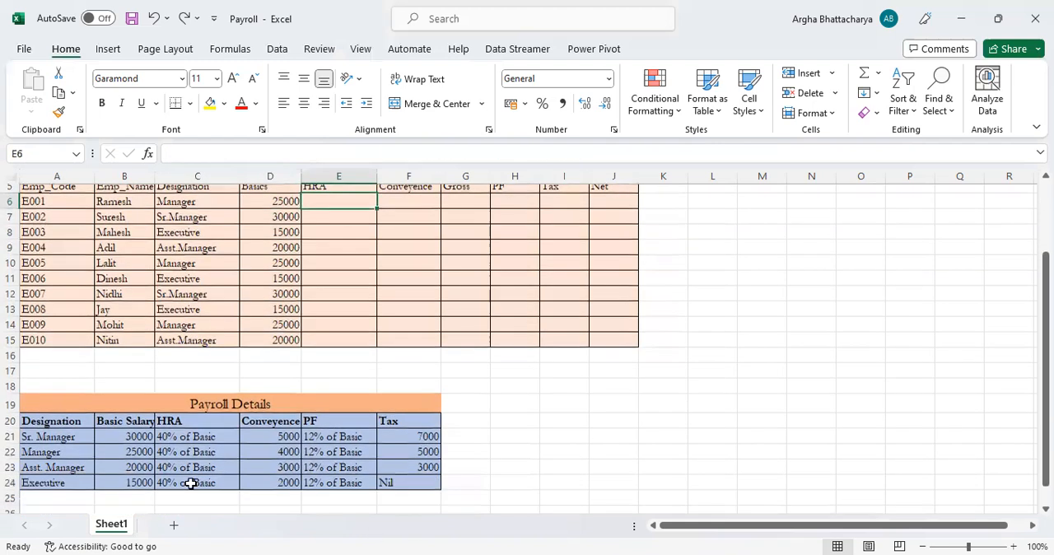
{"action": "scroll", "coordinate": [294, 349], "scroll_direction": "up", "scroll_amount": 1}
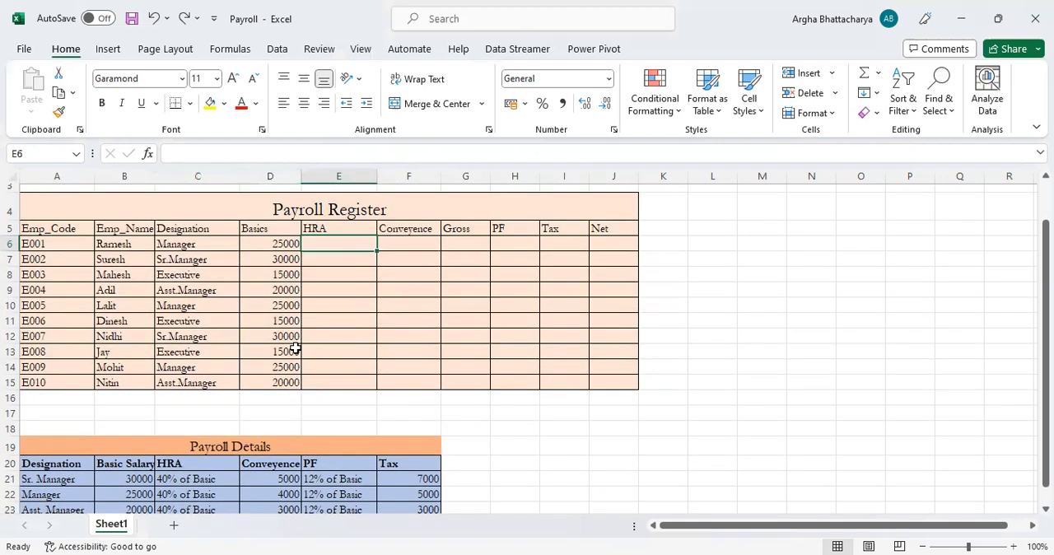
{"action": "type", "text": "="}
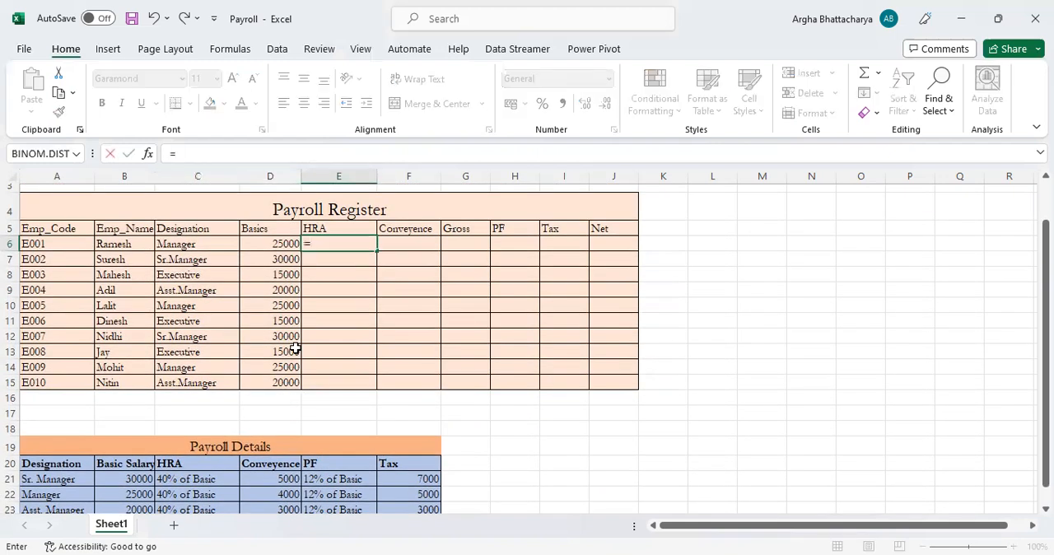
{"action": "key", "text": "Left"}
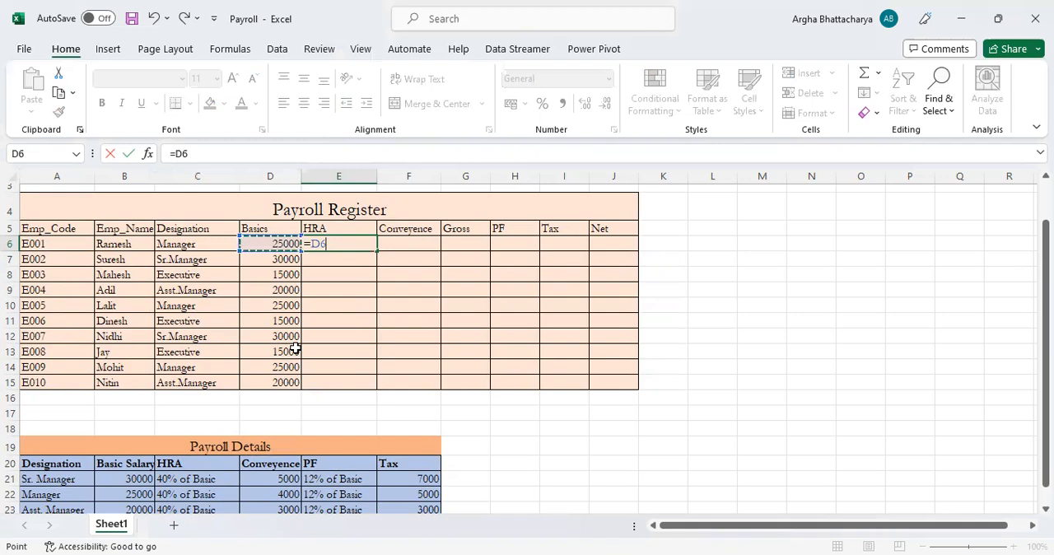
{"action": "type", "text": "*40"}
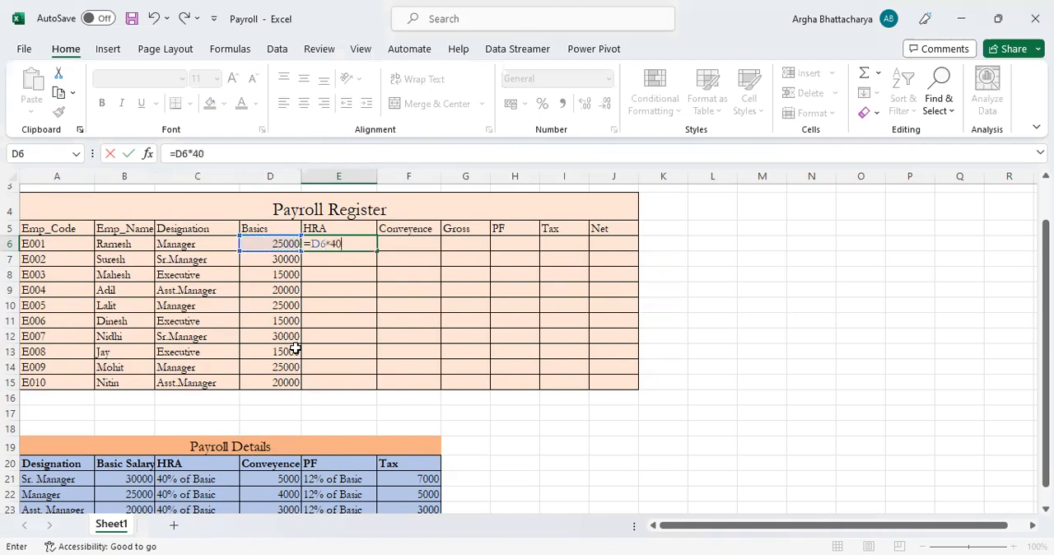
{"action": "type", "text": "%"}
{"action": "key", "text": "Return"}
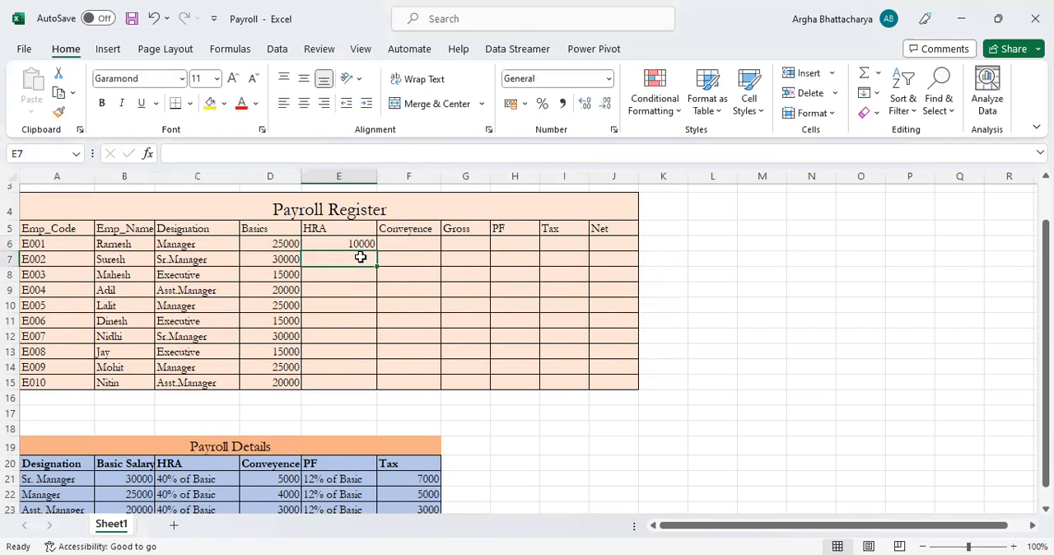
{"action": "left_click", "coordinate": [358, 245]}
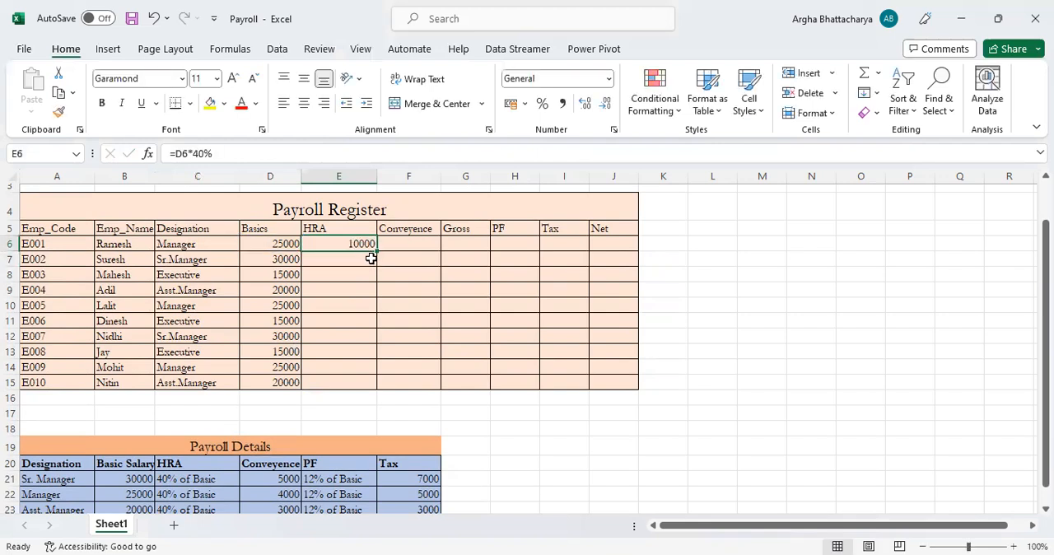
{"action": "left_click_drag", "start_coordinate": [378, 250], "coordinate": [354, 385]}
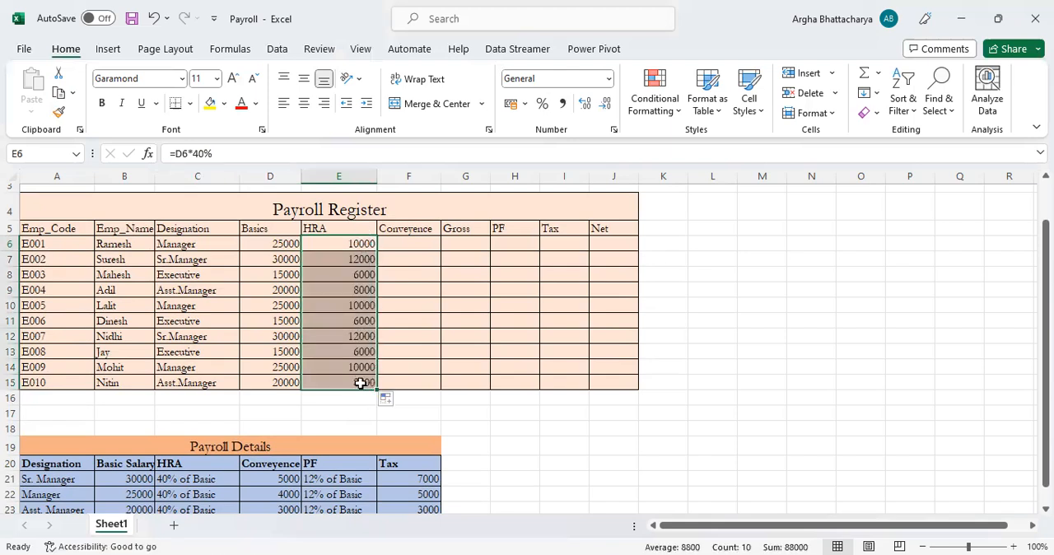
Examine the Conveyence amounts for Sr. Manager, Manager and Asst. Manager in the Payroll Details table
{"action": "scroll", "coordinate": [419, 288], "scroll_direction": "down", "scroll_amount": 1}
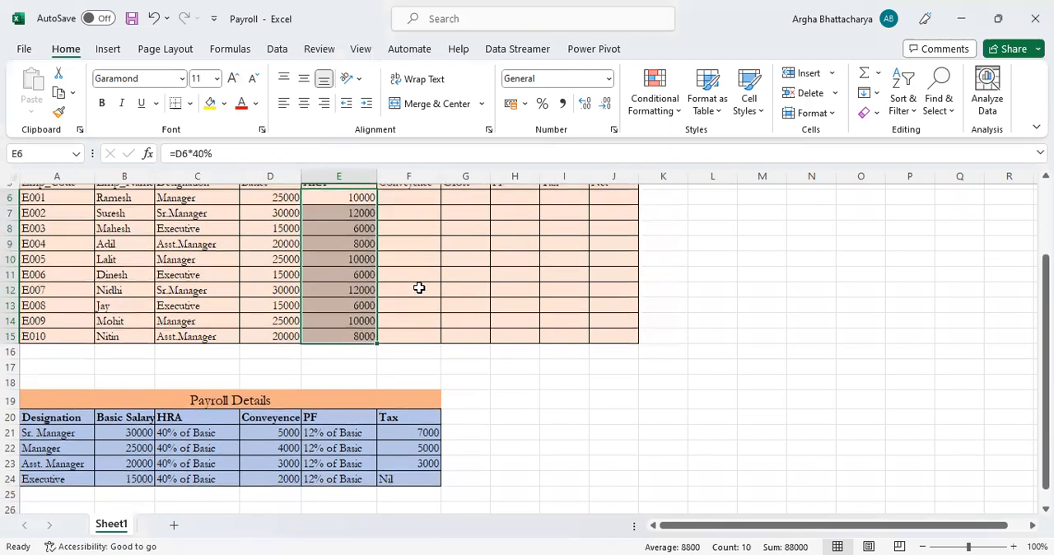
{"action": "scroll", "coordinate": [419, 280], "scroll_direction": "up", "scroll_amount": 1}
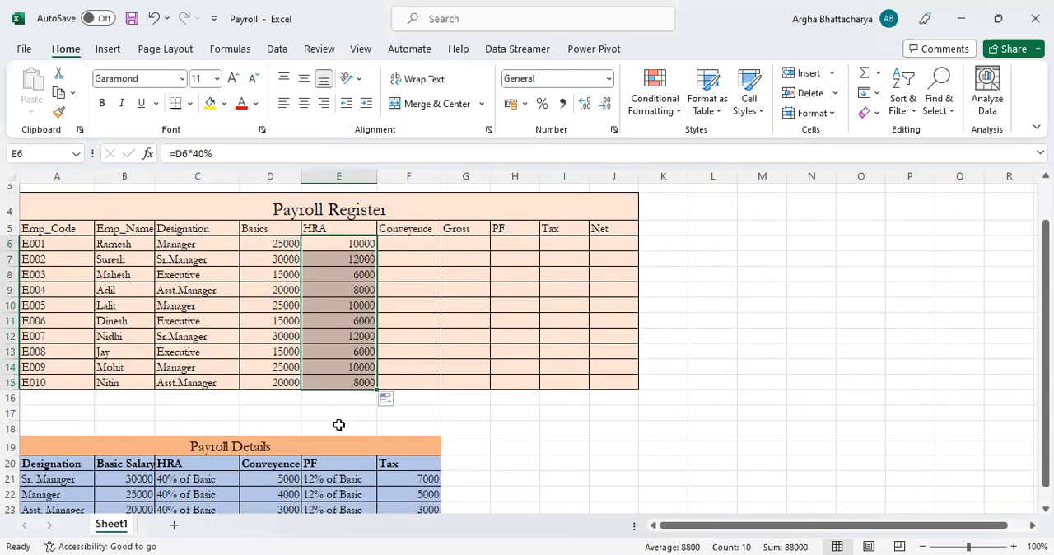
{"action": "scroll", "coordinate": [336, 423], "scroll_direction": "down", "scroll_amount": 1}
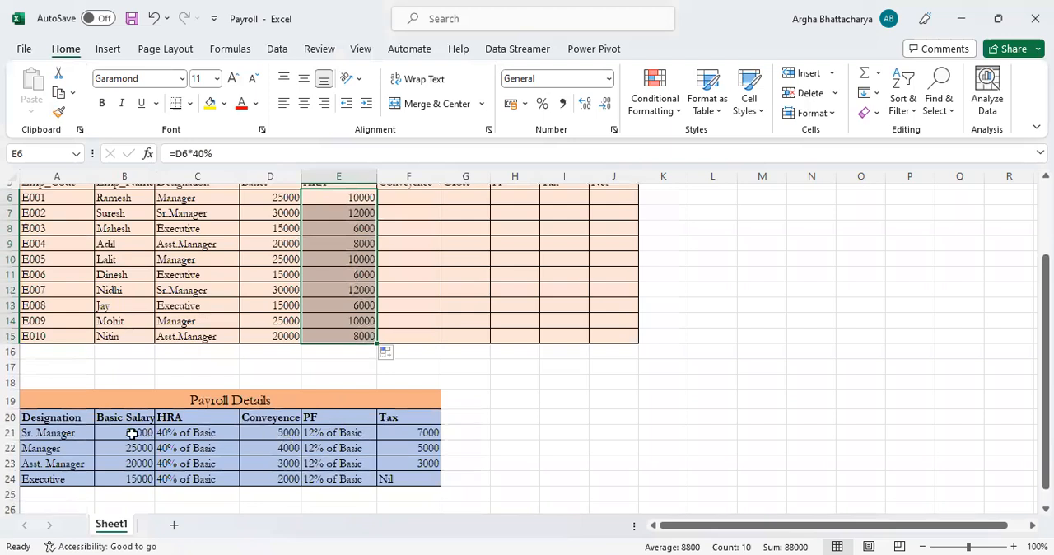
{"action": "left_click_drag", "start_coordinate": [66, 433], "coordinate": [276, 432]}
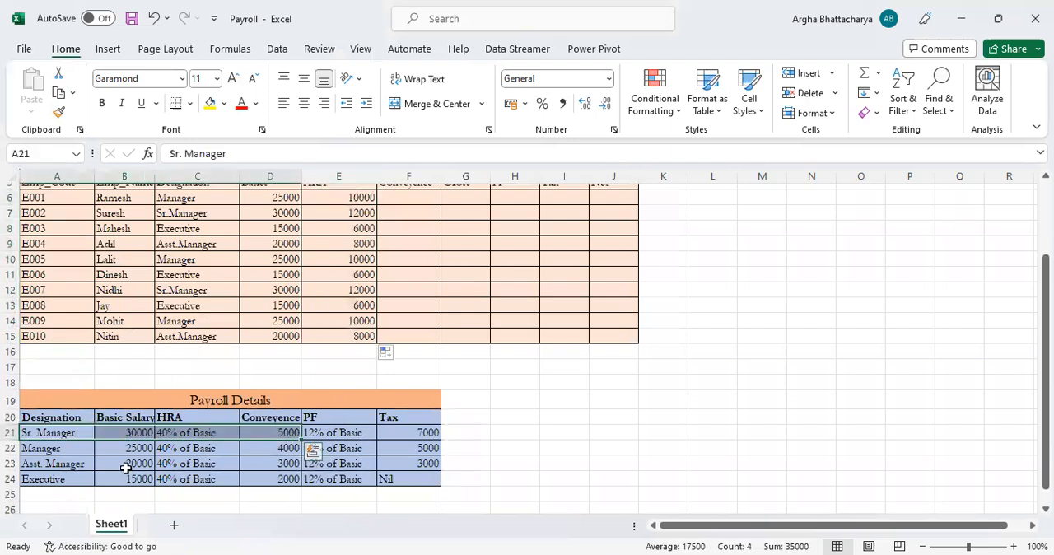
{"action": "left_click_drag", "start_coordinate": [51, 447], "coordinate": [261, 449]}
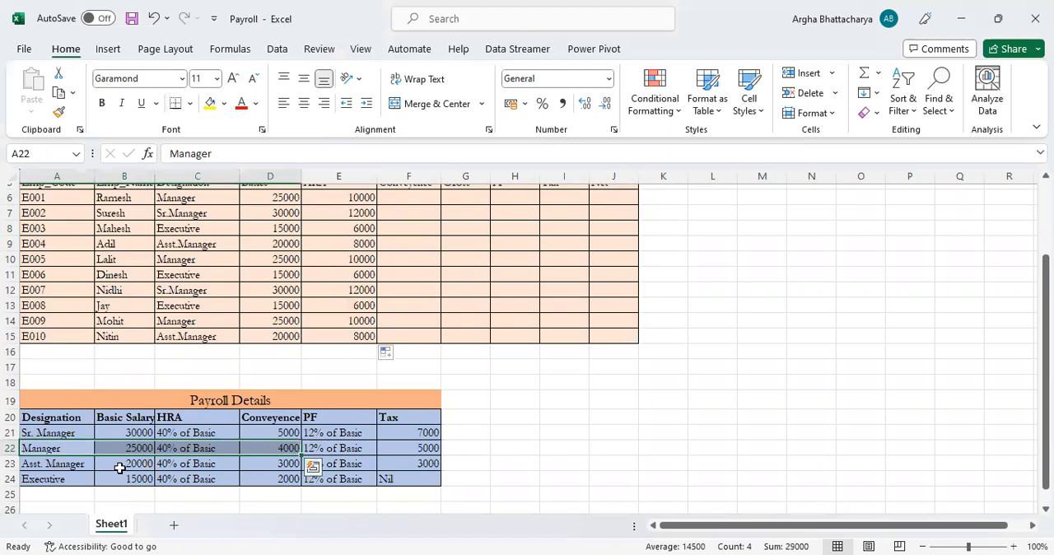
{"action": "left_click_drag", "start_coordinate": [52, 463], "coordinate": [277, 464]}
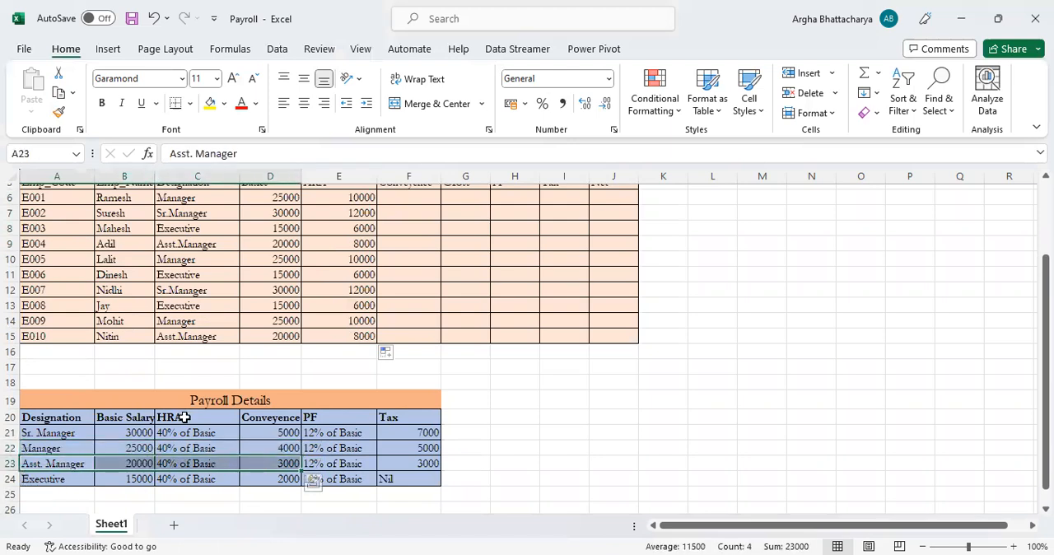
Start an IF formula in F6, the first Conveyence cell of the Payroll Register
{"action": "scroll", "coordinate": [404, 298], "scroll_direction": "up", "scroll_amount": 2}
{"action": "left_click", "coordinate": [408, 290]}
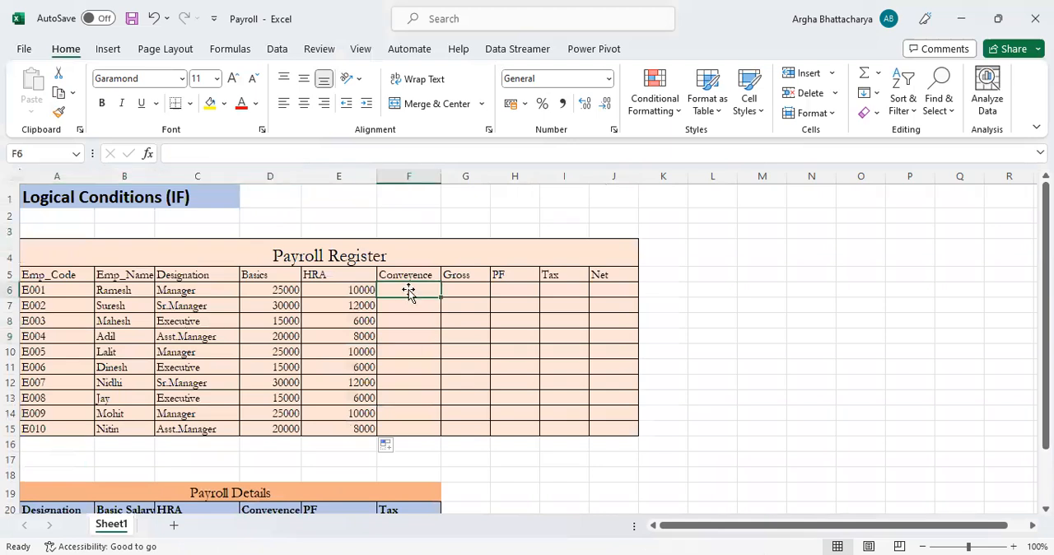
{"action": "type", "text": "="}
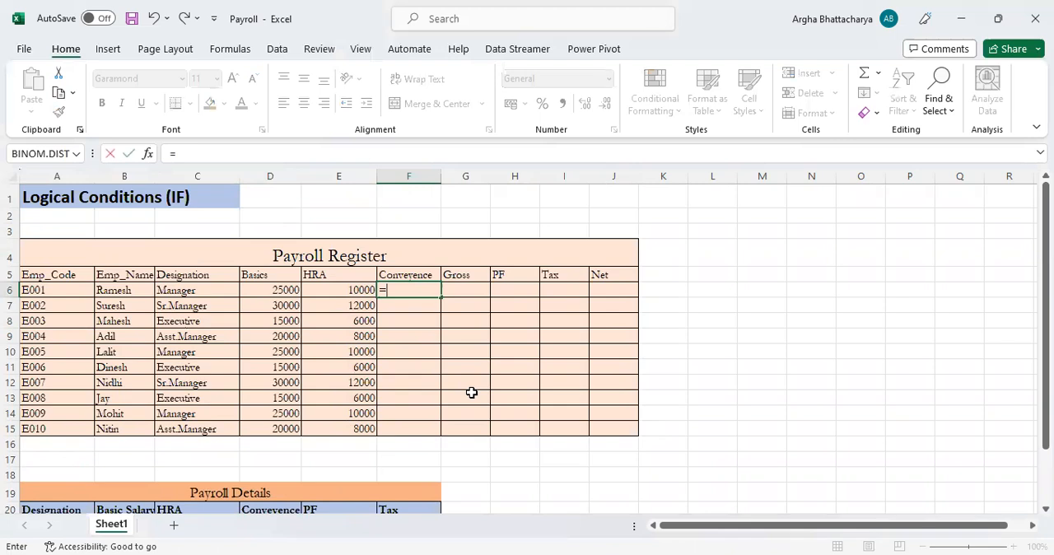
{"action": "type", "text": "if("}
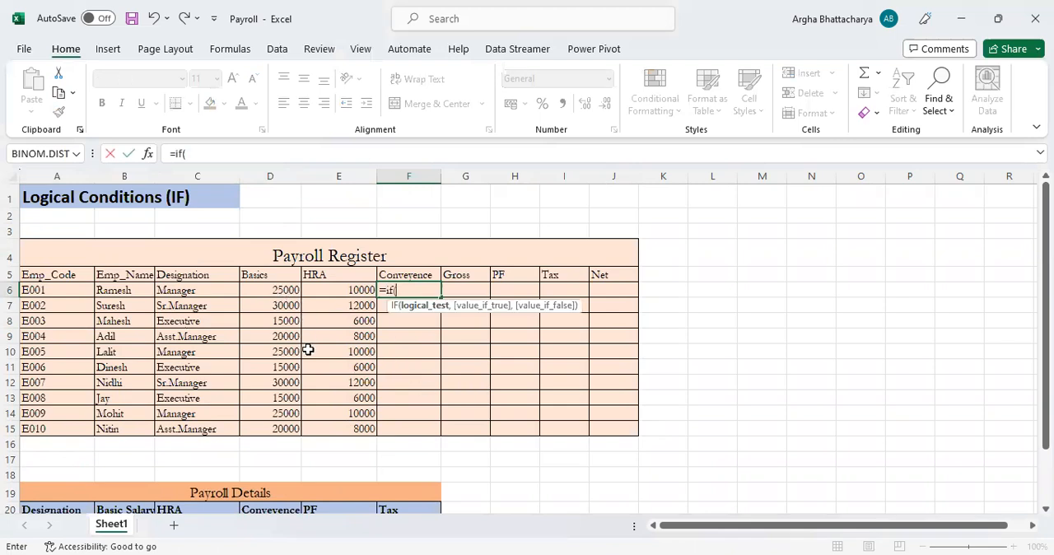
{"action": "left_click", "coordinate": [270, 290]}
{"action": "scroll", "coordinate": [336, 325], "scroll_direction": "down", "scroll_amount": 1}
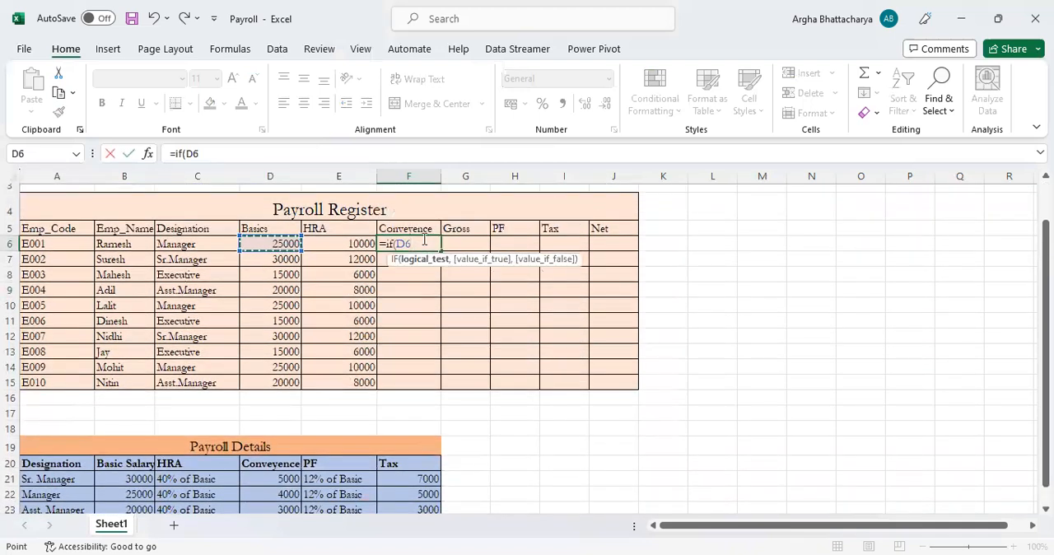
{"action": "key", "text": "BackSpace"}
{"action": "key", "text": "BackSpace"}
Enter C6="Sr.Manager" as the IF condition in F6, with 5000 as the value if true
{"action": "left_click", "coordinate": [175, 244]}
{"action": "type", "text": "=\"Sr.Manager"}
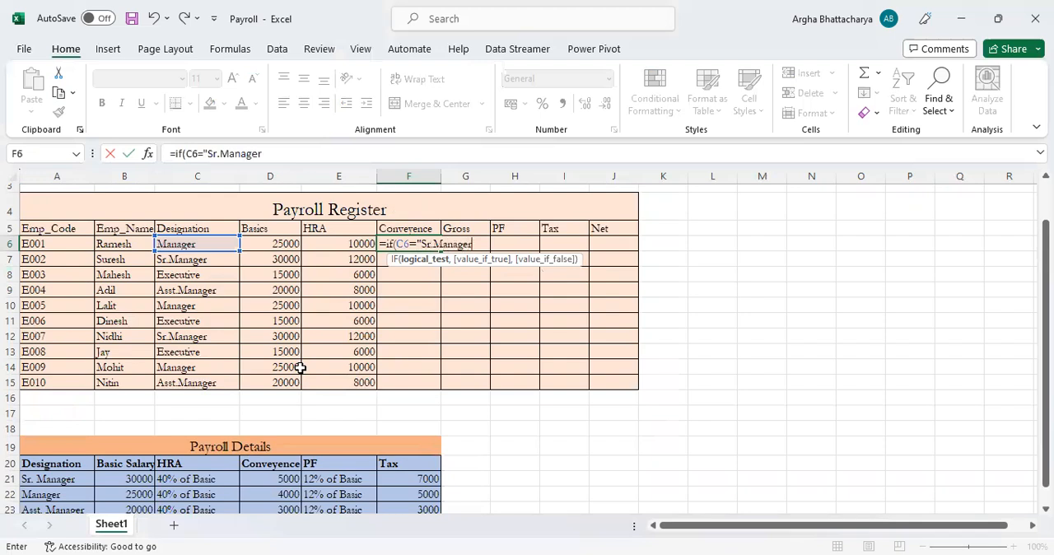
{"action": "type", "text": "\","}
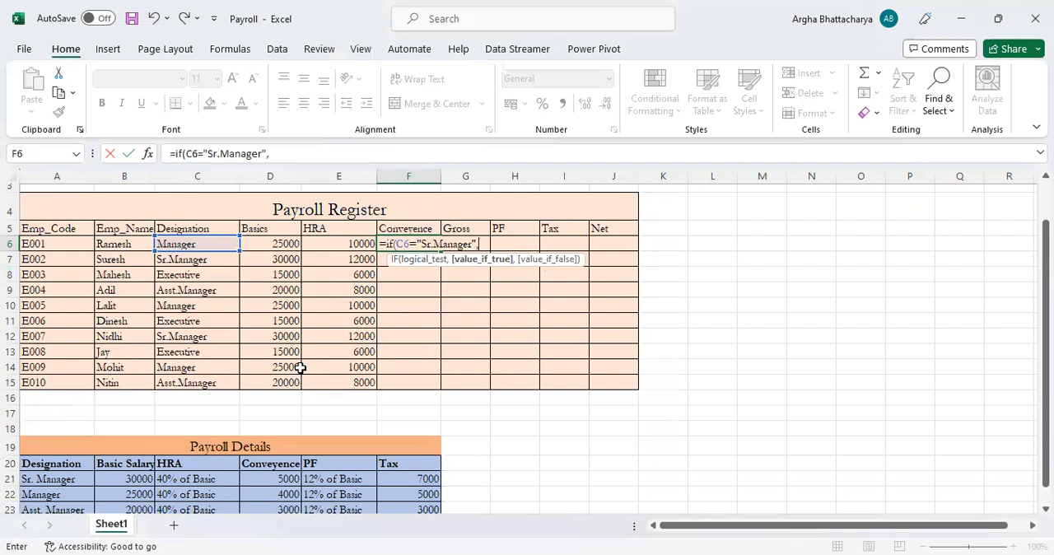
{"action": "type", "text": "5000,if"}
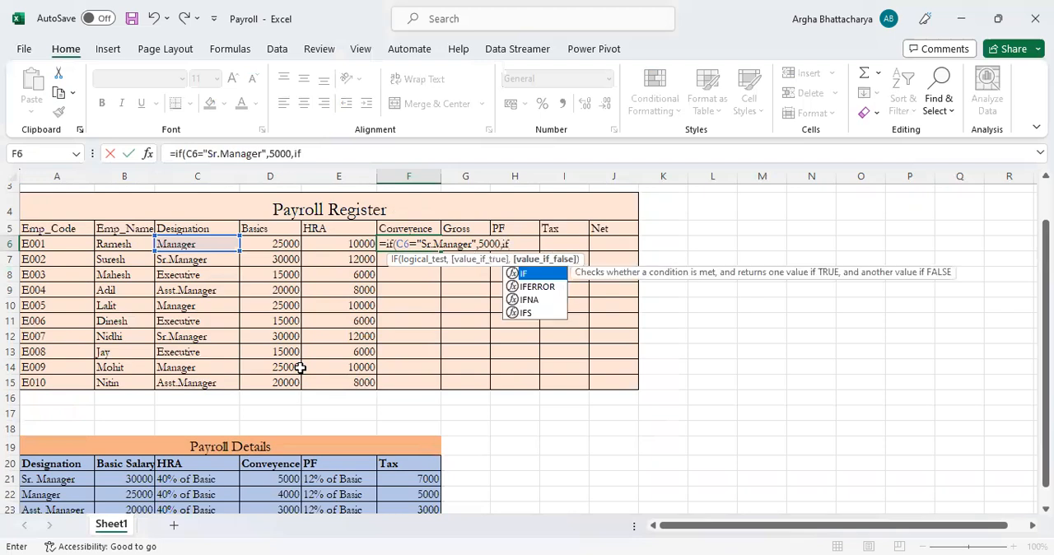
{"action": "type", "text": "("}
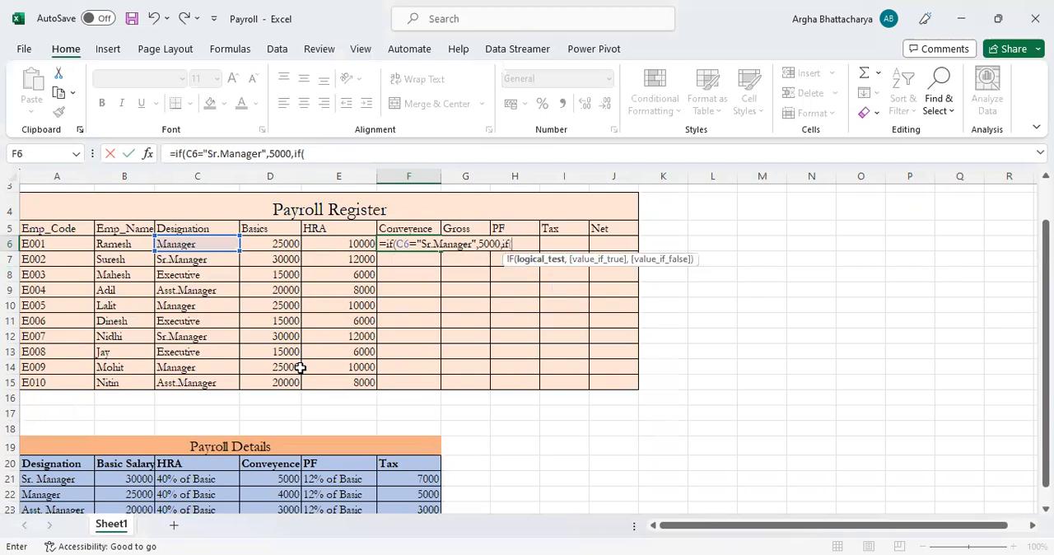
Nest a second IF in the F6 formula that returns 4000 when C6="Manager"
{"action": "left_click", "coordinate": [196, 244]}
{"action": "type", "text": "=\""}
{"action": "type", "text": "Manager"}
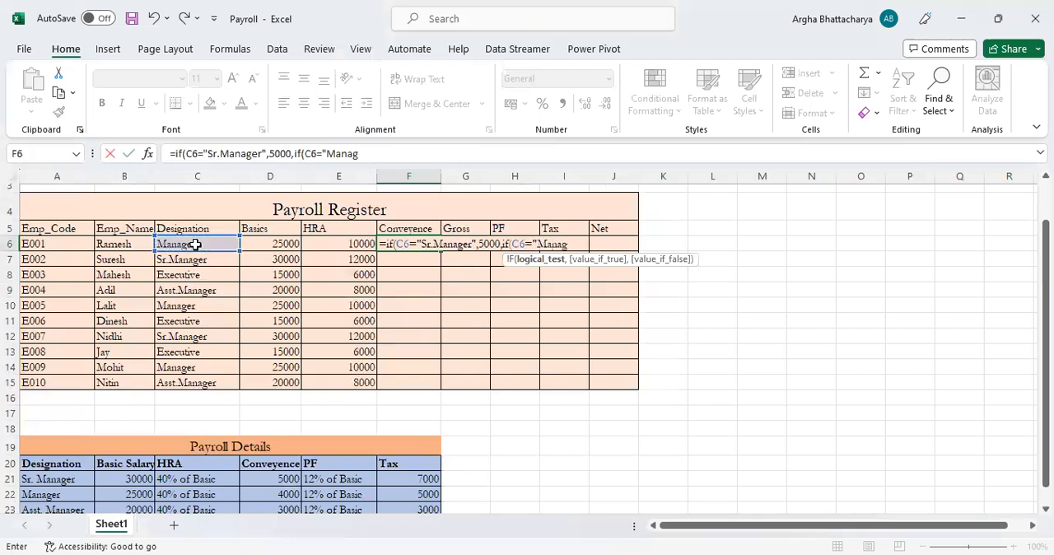
{"action": "type", "text": "\","}
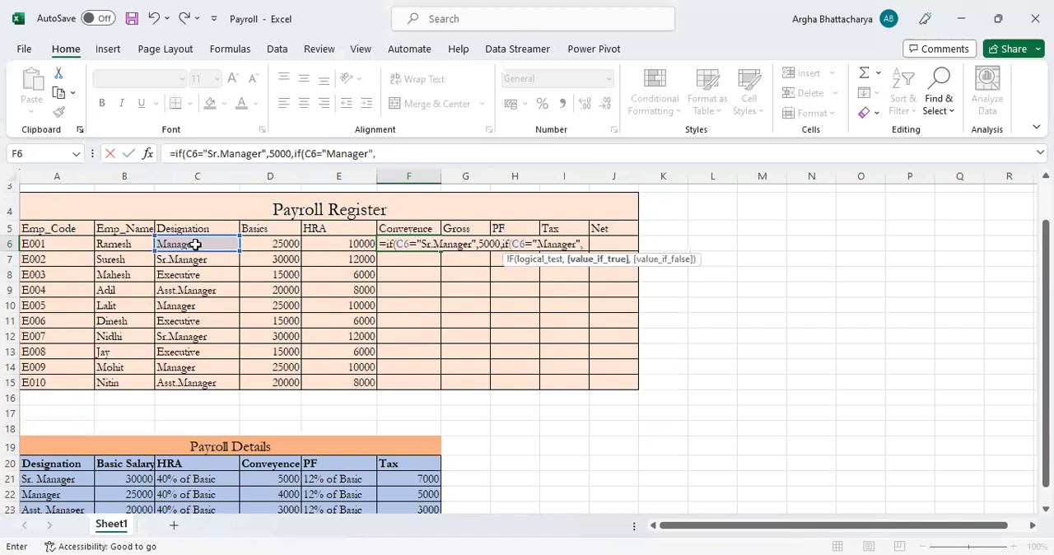
{"action": "type", "text": "4000,"}
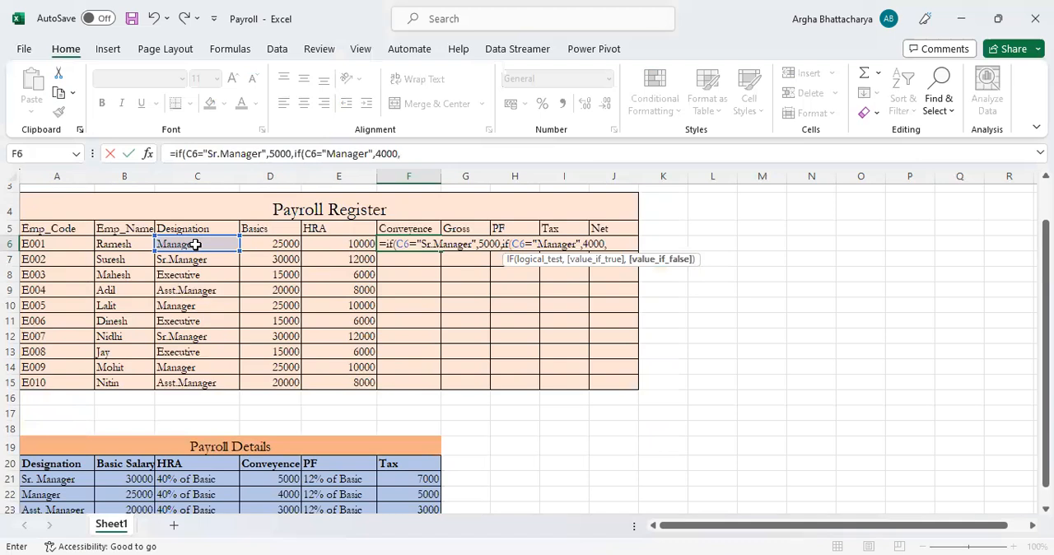
{"action": "type", "text": "if"}
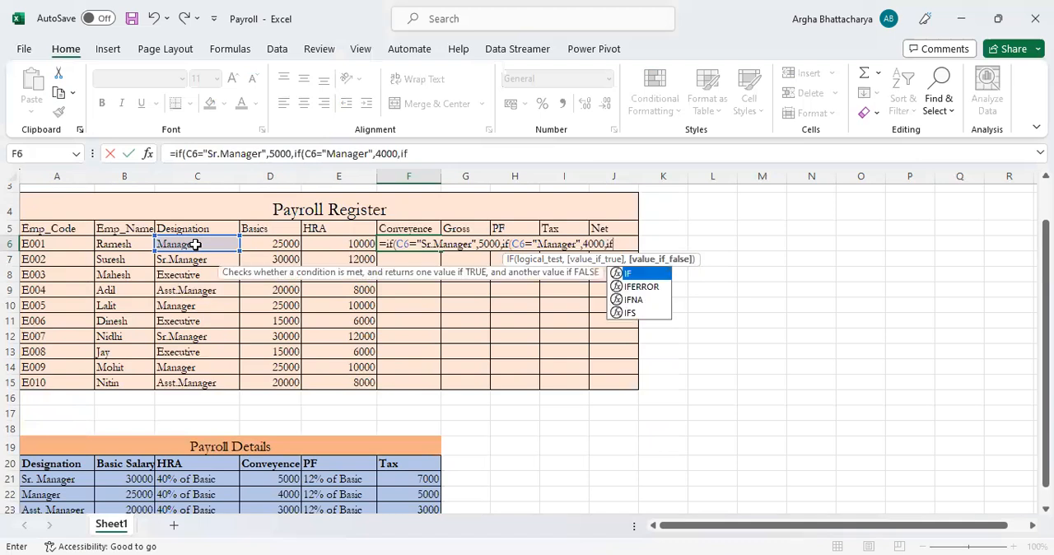
{"action": "type", "text": "("}
Nest a third IF in the F6 formula that returns 3000 when C6="Asst.Manager"
{"action": "left_click", "coordinate": [196, 244]}
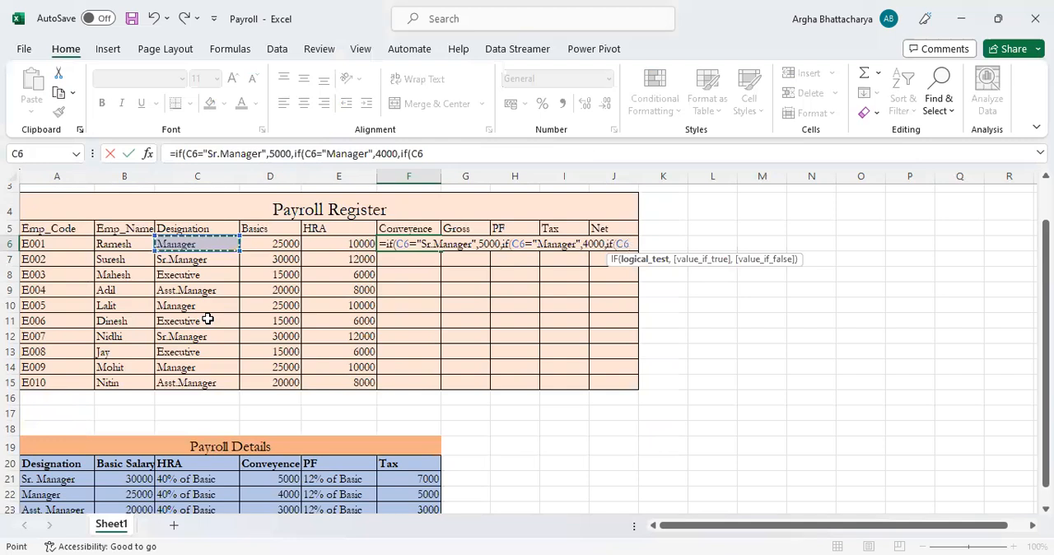
{"action": "type", "text": "="}
{"action": "type", "text": "\"As"}
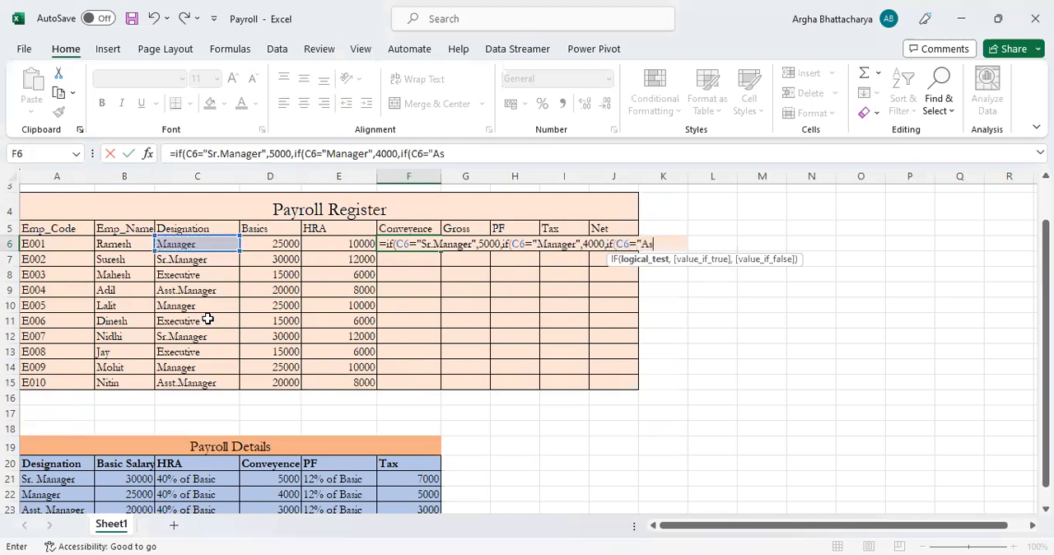
{"action": "type", "text": "st.Manager"}
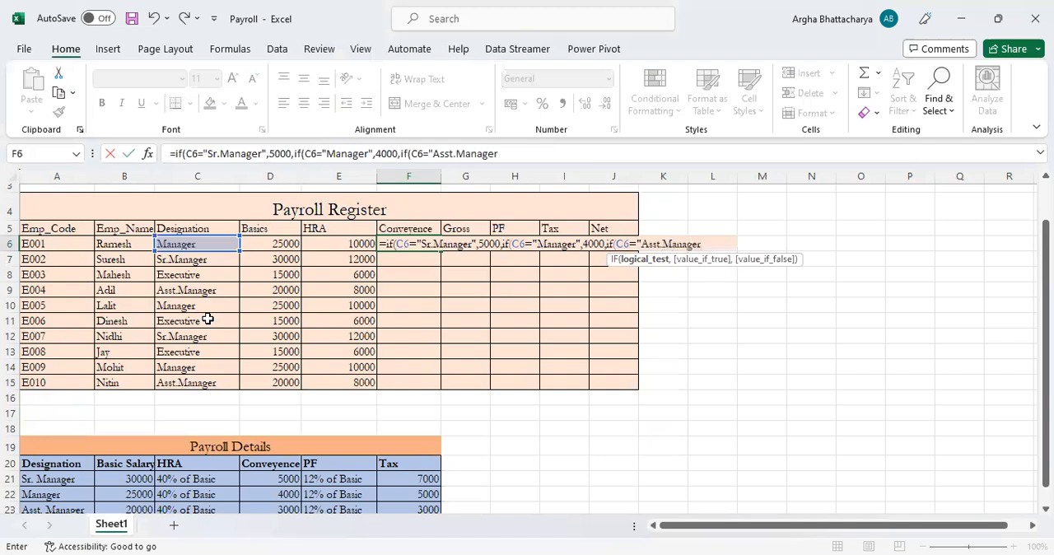
{"action": "type", "text": "\","}
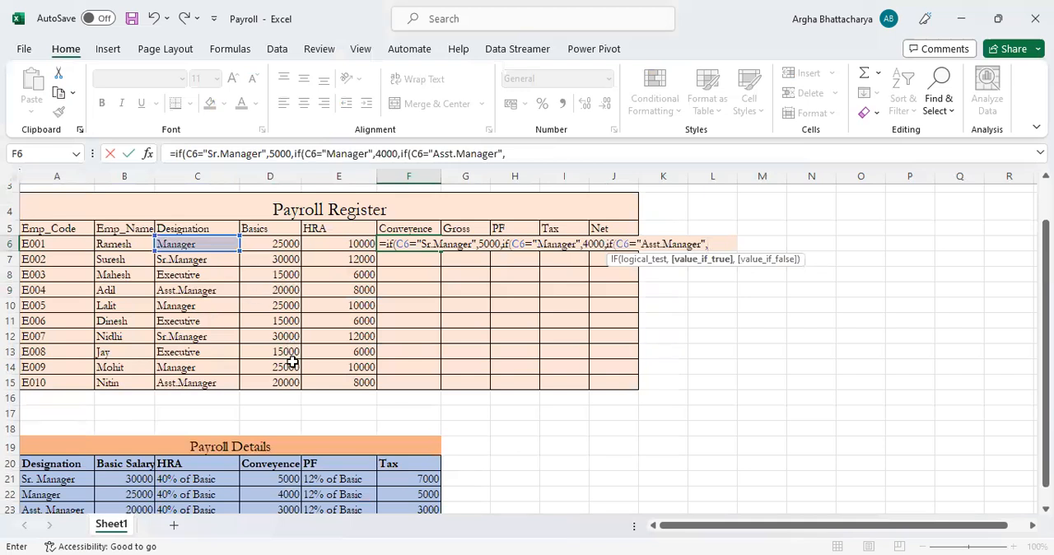
{"action": "scroll", "coordinate": [293, 362], "scroll_direction": "down", "scroll_amount": 1}
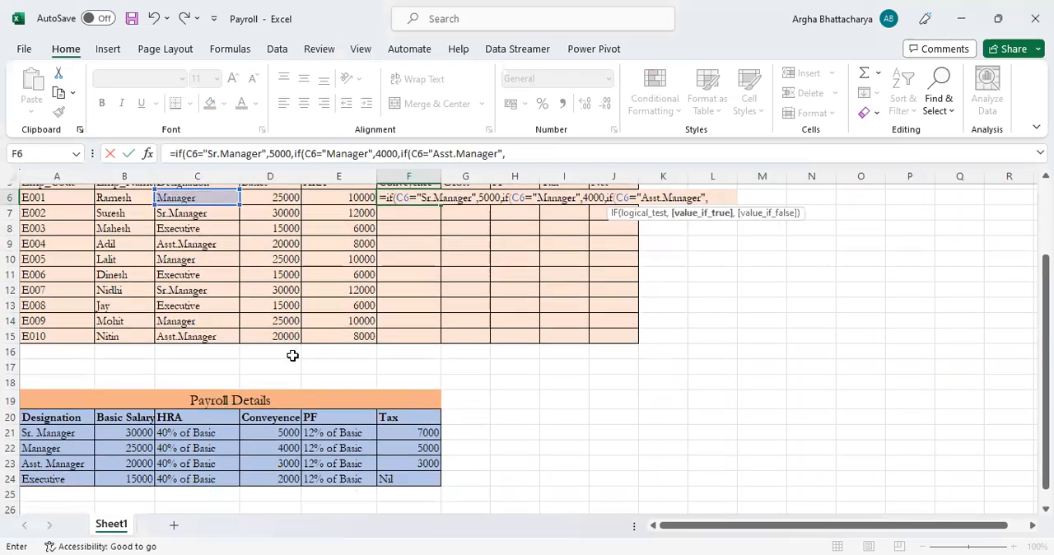
{"action": "type", "text": "3000,"}
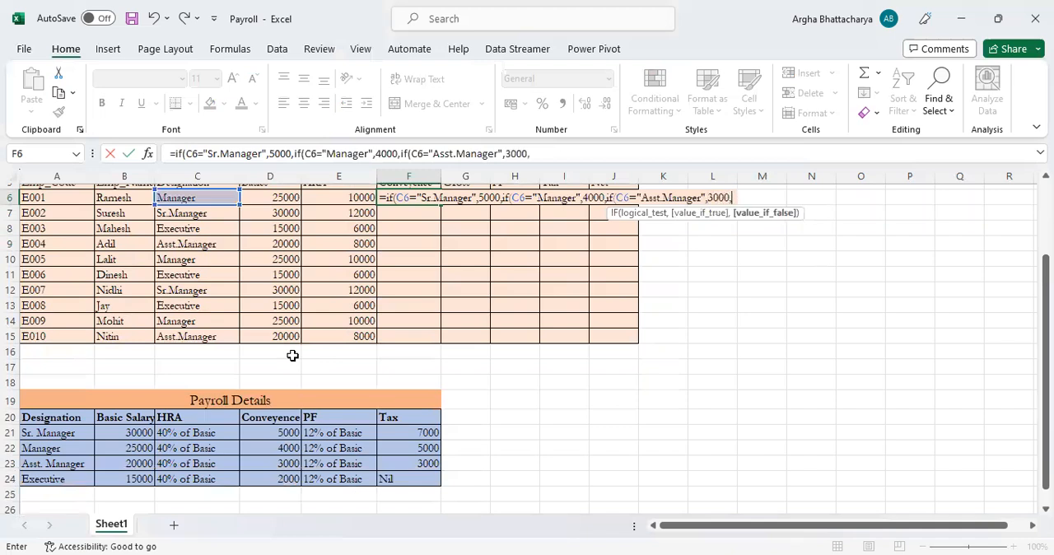
{"action": "type", "text": "2000"}
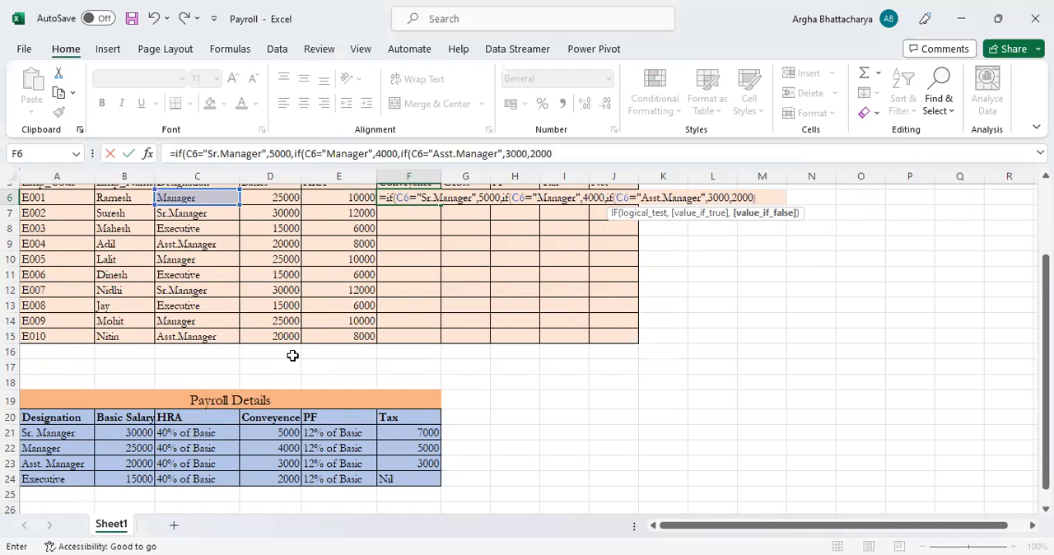
Complete the nested IF in F6 with 2000 as the final value if false, and enter the formula
{"action": "type", "text": ")))"}
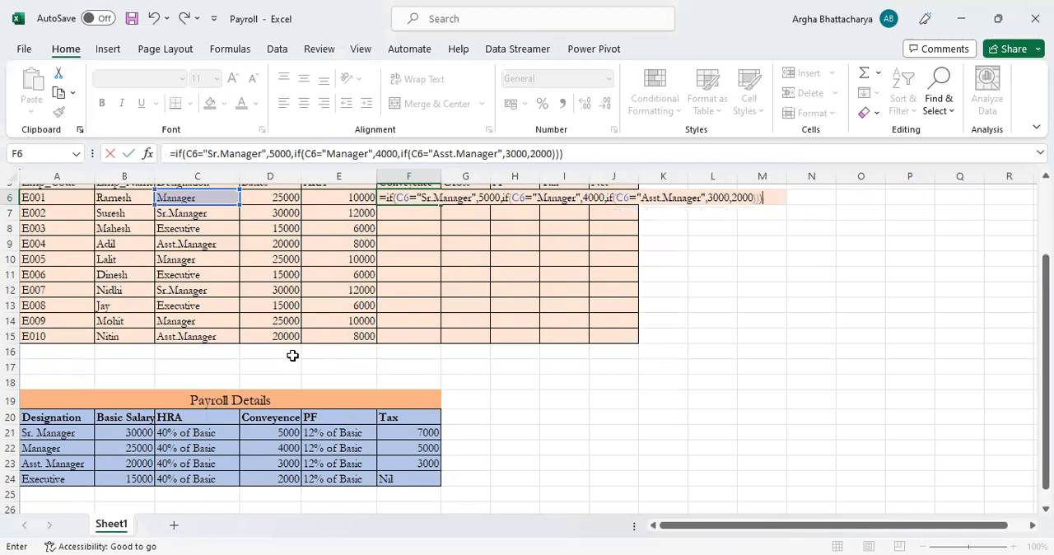
{"action": "key", "text": "Return"}
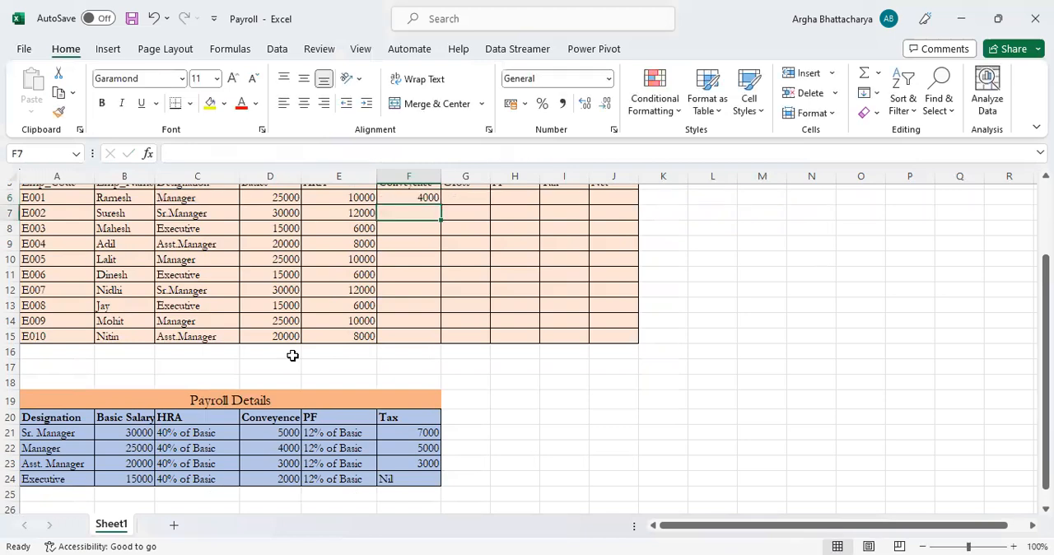
Copy the F6 formula down the Conveyence column to F15
{"action": "key", "text": "Up"}
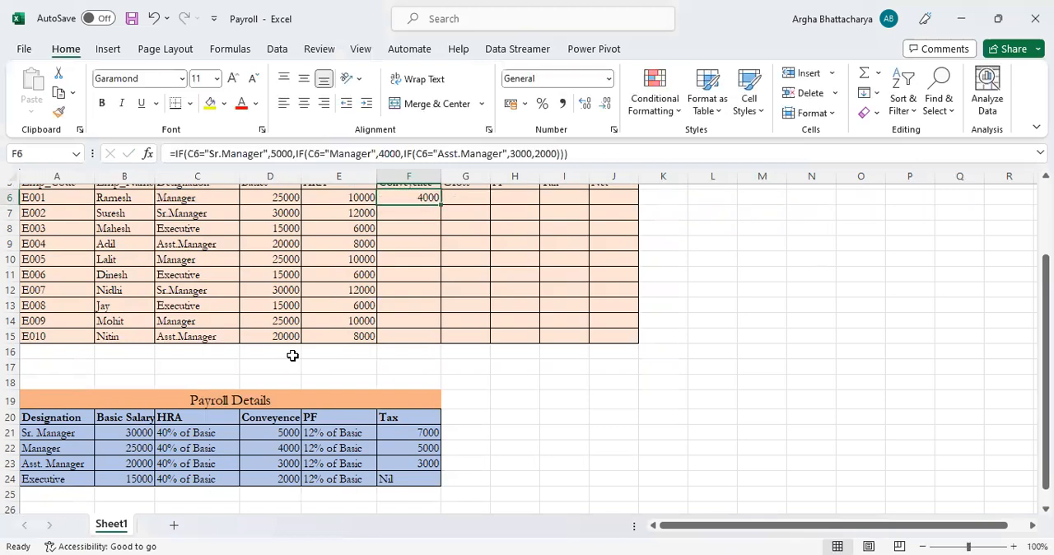
{"action": "scroll", "coordinate": [297, 358], "scroll_direction": "up", "scroll_amount": 1}
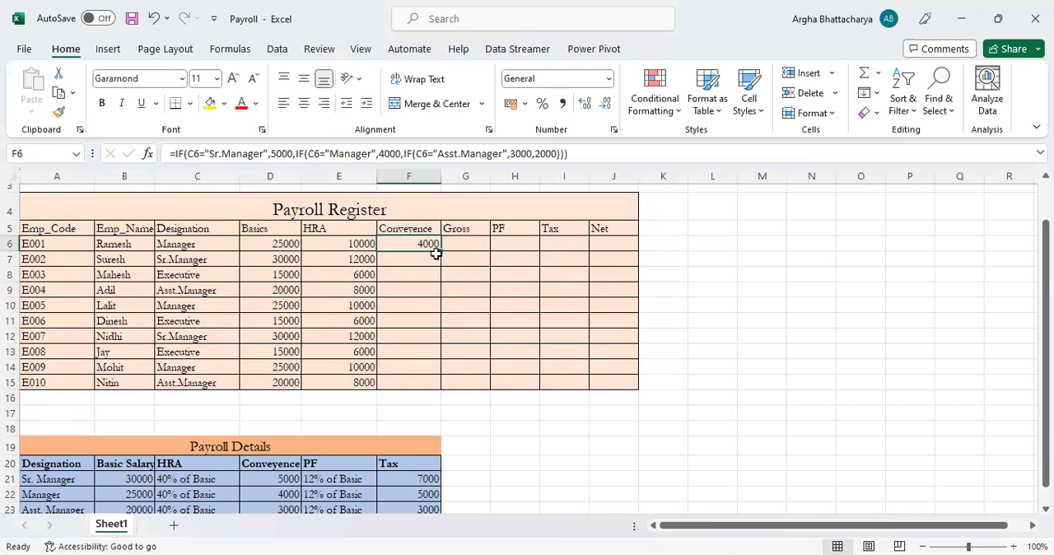
{"action": "left_click_drag", "start_coordinate": [441, 253], "coordinate": [429, 386]}
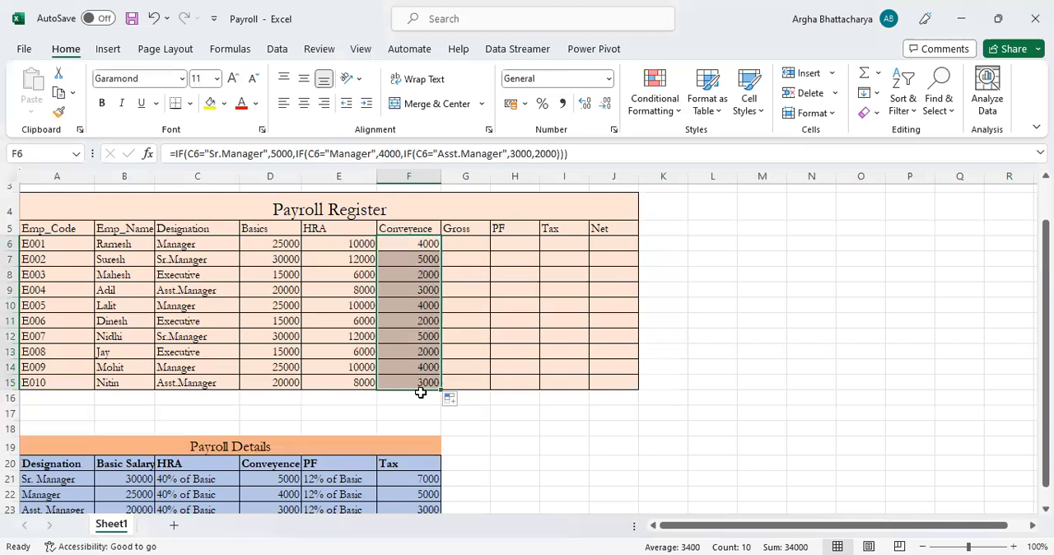
{"action": "left_click", "coordinate": [416, 240]}
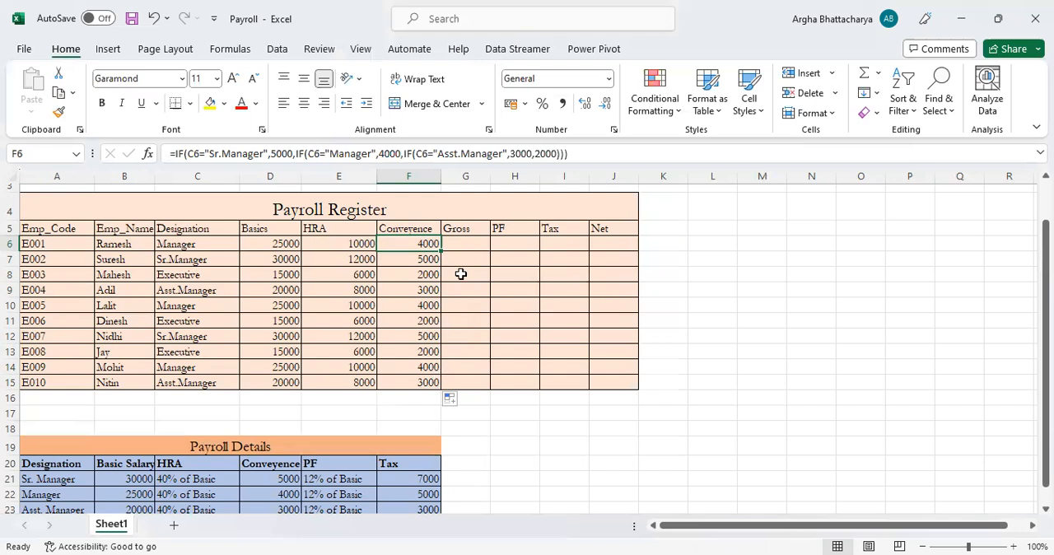
Try adding Basics, HRA and Conveyence in Gross cell G6 with the formula =D6+E6+F6, and clear the cell
{"action": "left_click", "coordinate": [463, 241]}
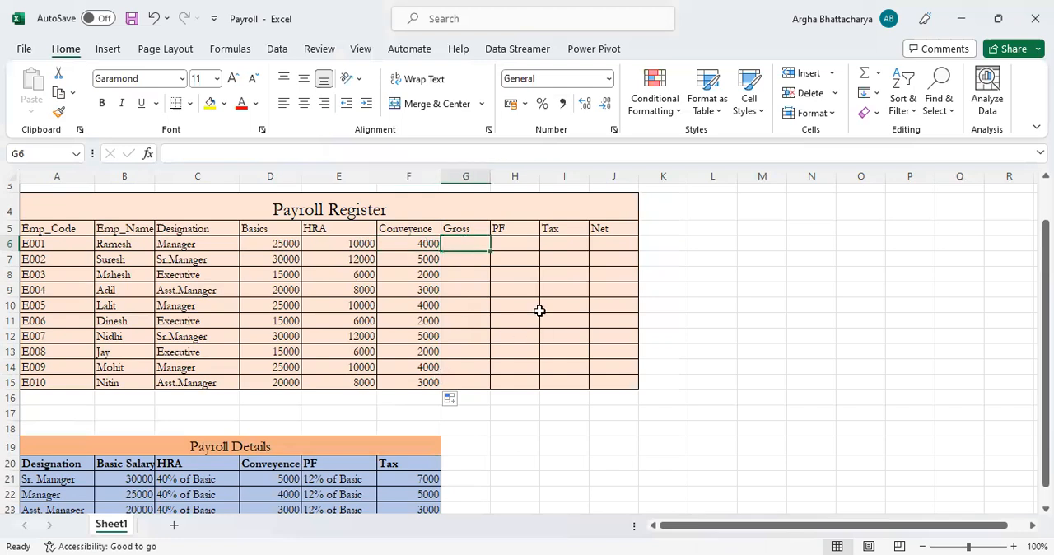
{"action": "left_click_drag", "start_coordinate": [277, 241], "coordinate": [412, 242]}
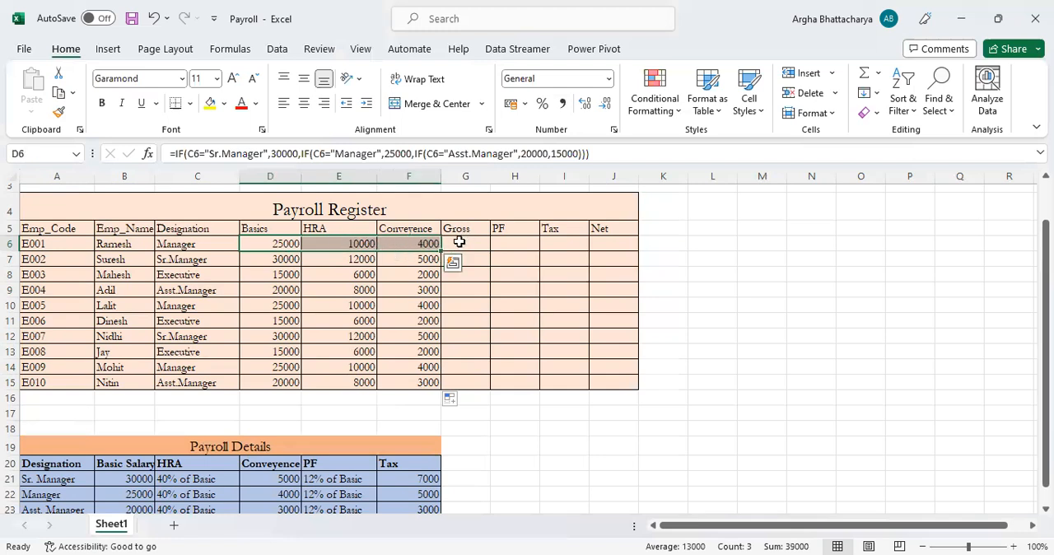
{"action": "left_click", "coordinate": [460, 242]}
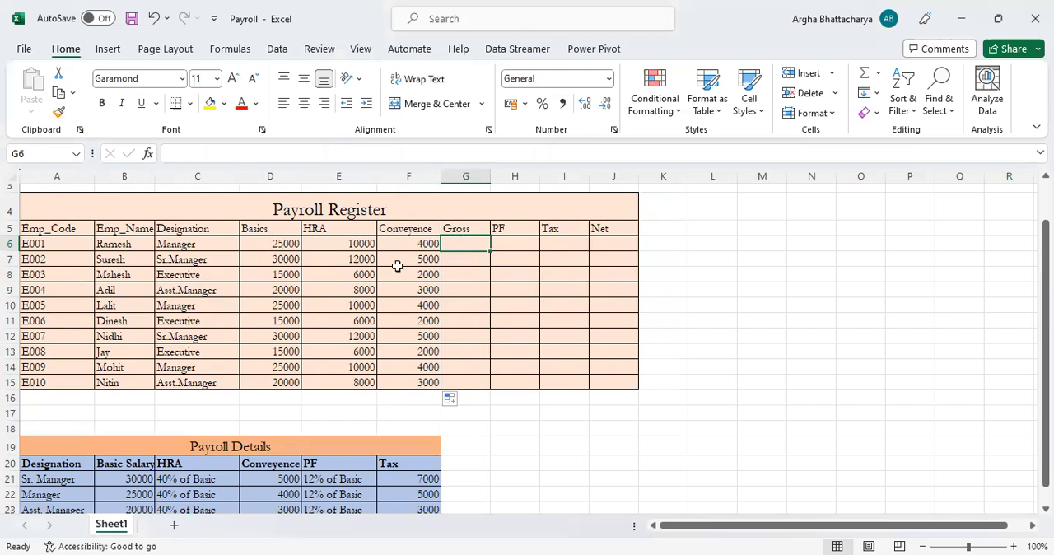
{"action": "type", "text": "="}
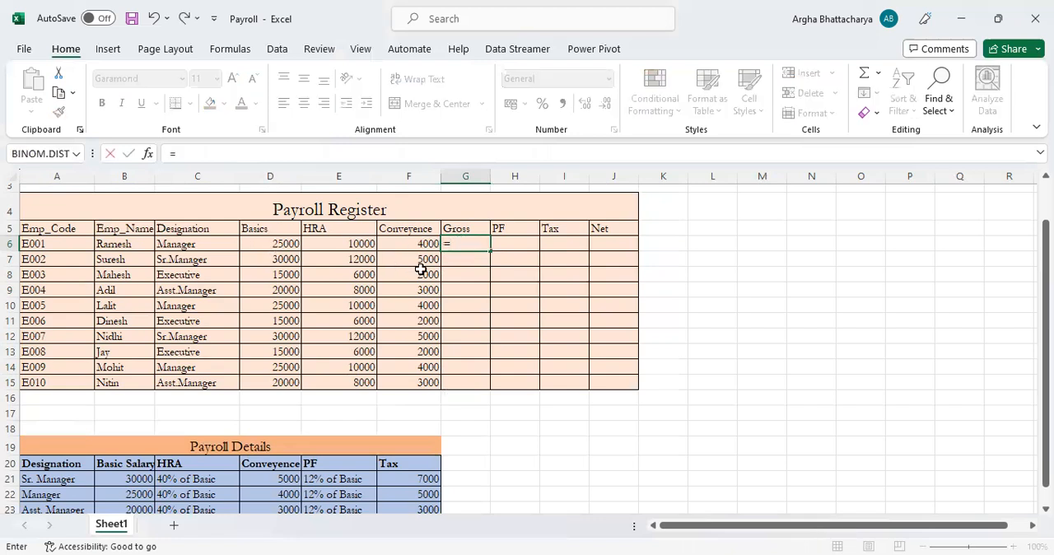
{"action": "left_click", "coordinate": [290, 245]}
{"action": "type", "text": "+"}
{"action": "left_click", "coordinate": [335, 244]}
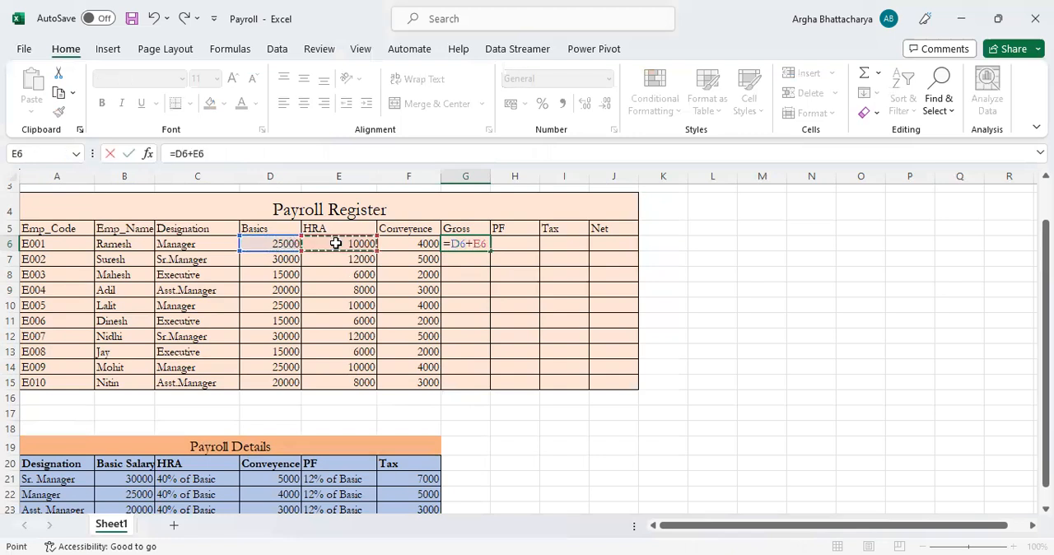
{"action": "type", "text": "+"}
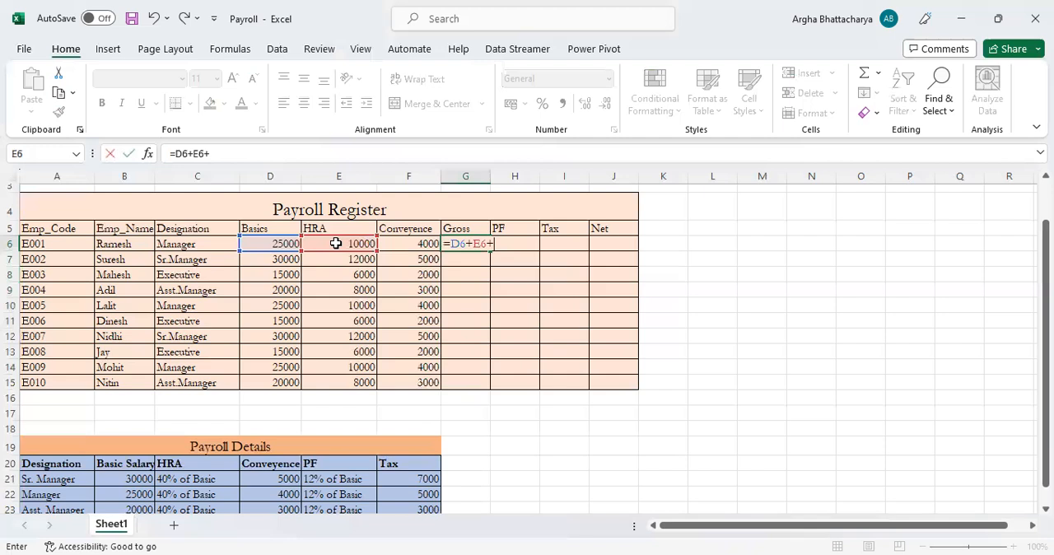
{"action": "left_click", "coordinate": [426, 245]}
{"action": "key", "text": "Return"}
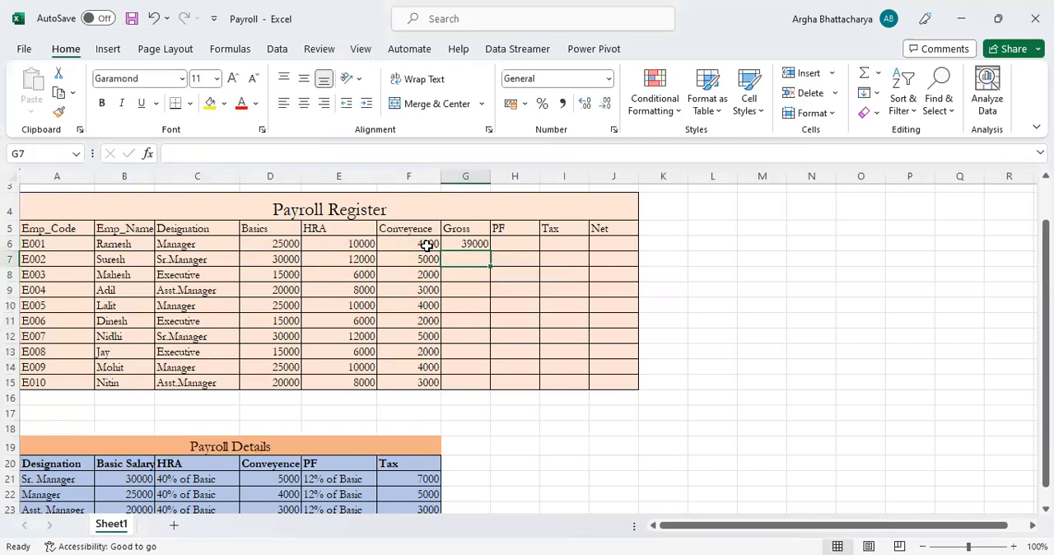
{"action": "key", "text": "Up"}
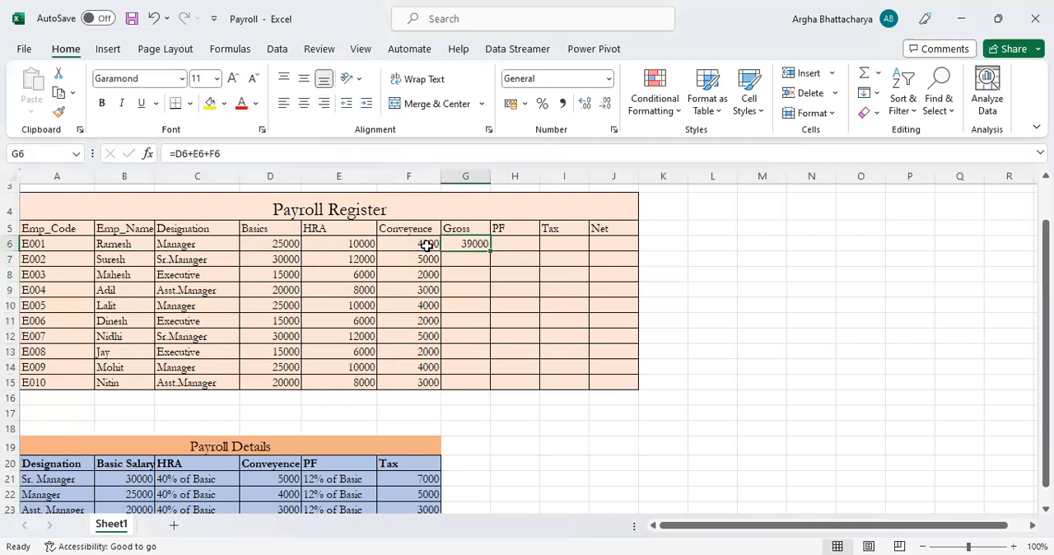
{"action": "key", "text": "Delete"}
Try the manually written formula =SUM(D6:F6) in G6 and clear the cell again
{"action": "type", "text": "="}
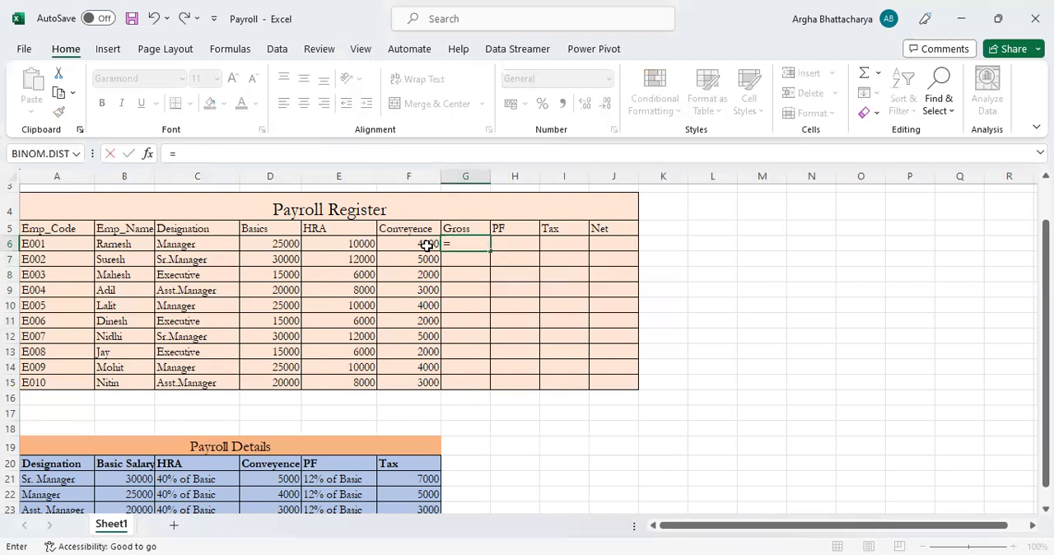
{"action": "type", "text": "sum("}
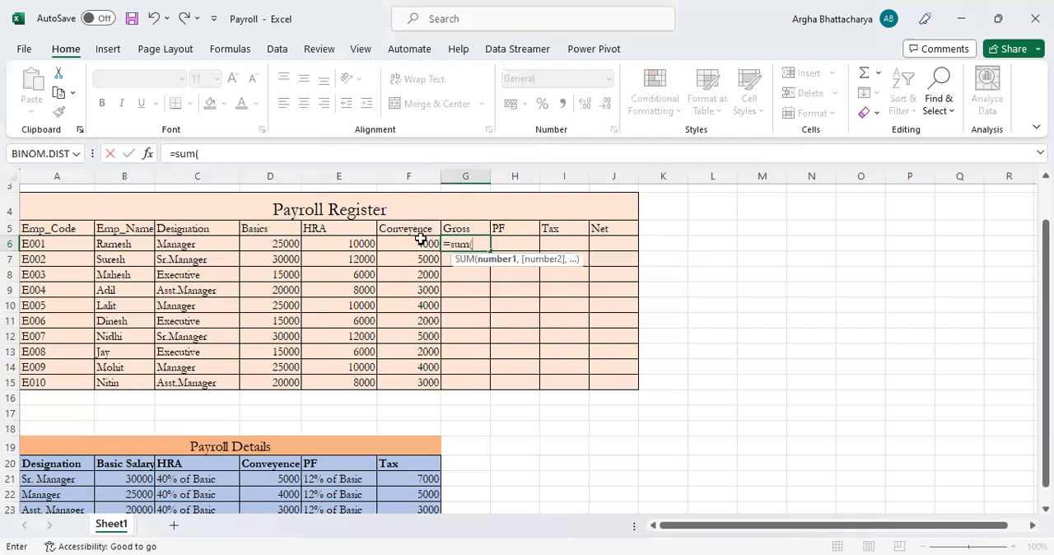
{"action": "left_click_drag", "start_coordinate": [271, 245], "coordinate": [392, 244]}
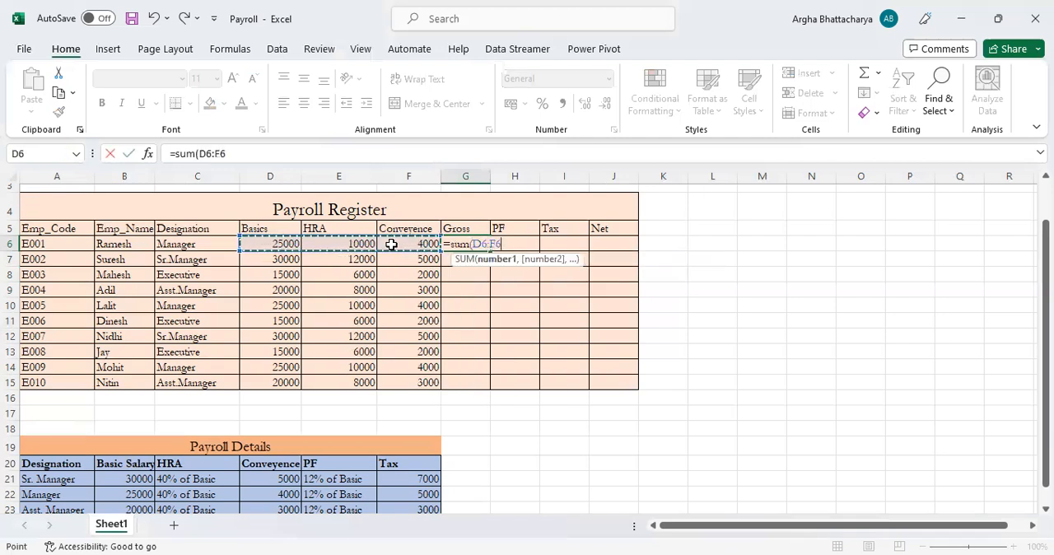
{"action": "type", "text": ")"}
{"action": "key", "text": "Return"}
{"action": "key", "text": "Up"}
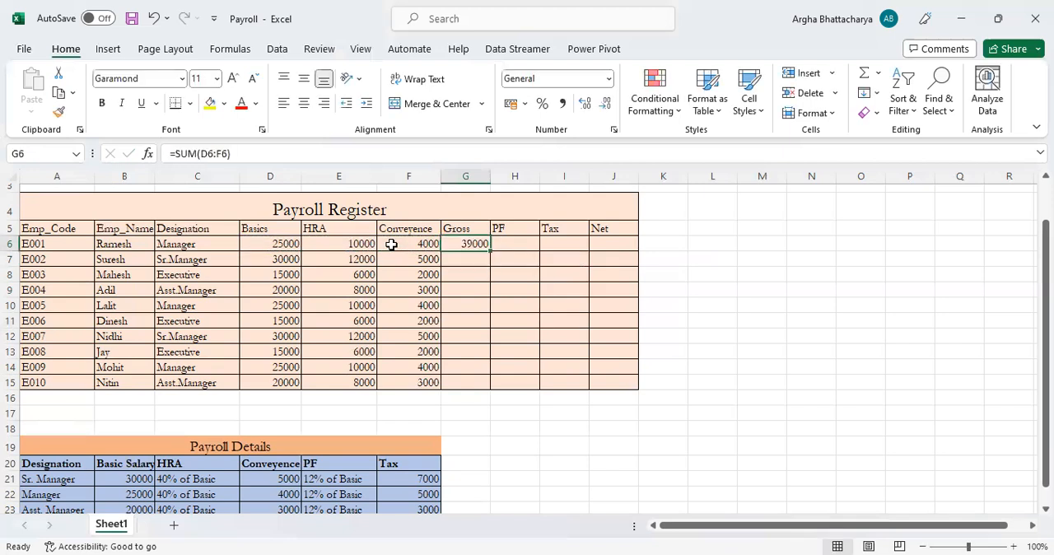
{"action": "key", "text": "Delete"}
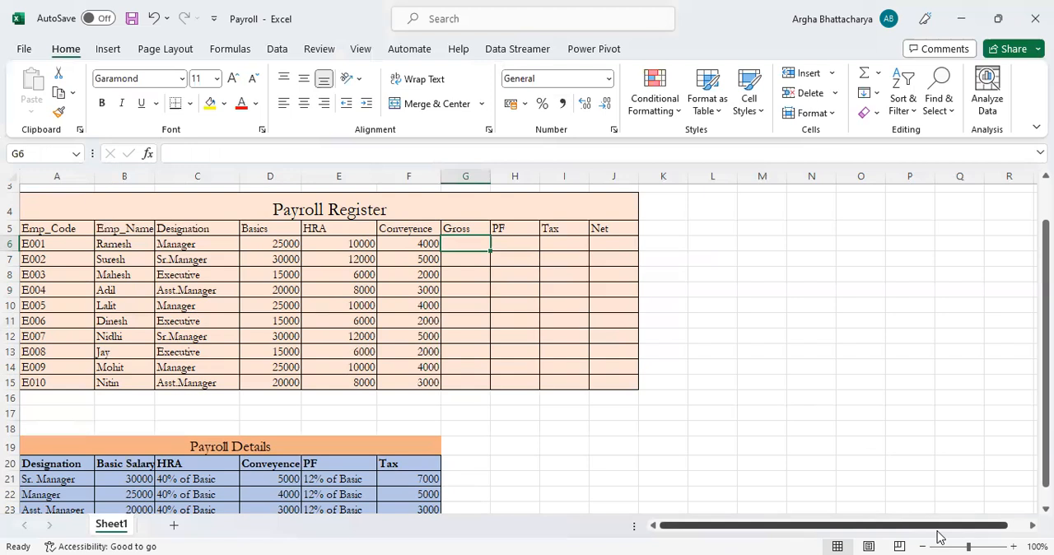
Total D6:F6 in G6 with AutoSum and copy the formula down the Gross column to G15
{"action": "key", "text": "alt+equal"}
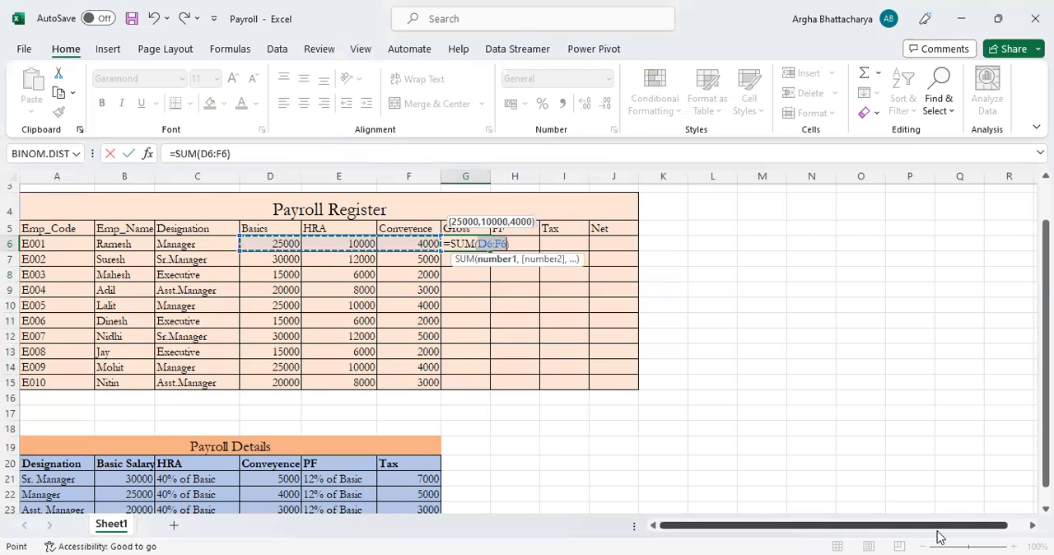
{"action": "key", "text": "Return"}
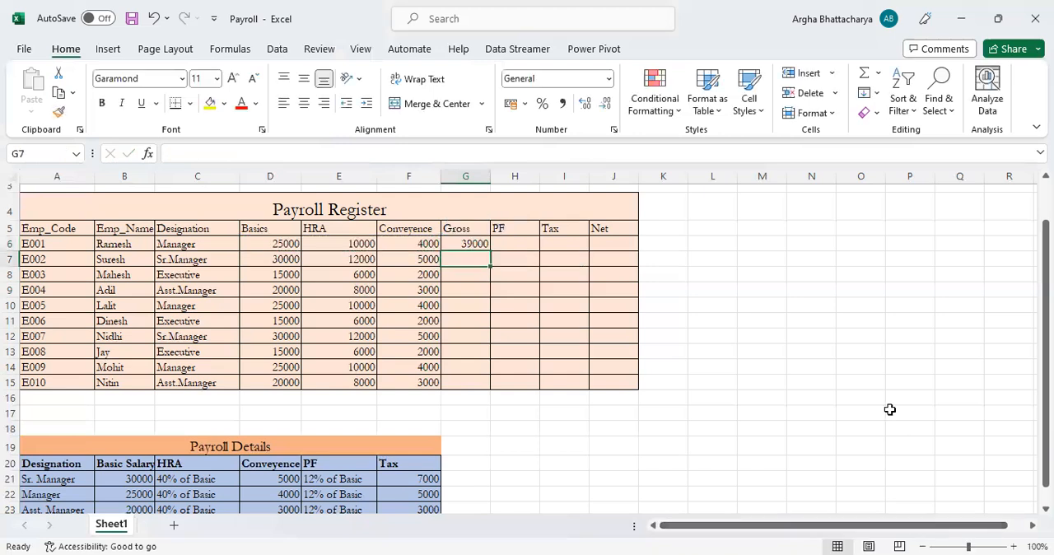
{"action": "left_click", "coordinate": [465, 243]}
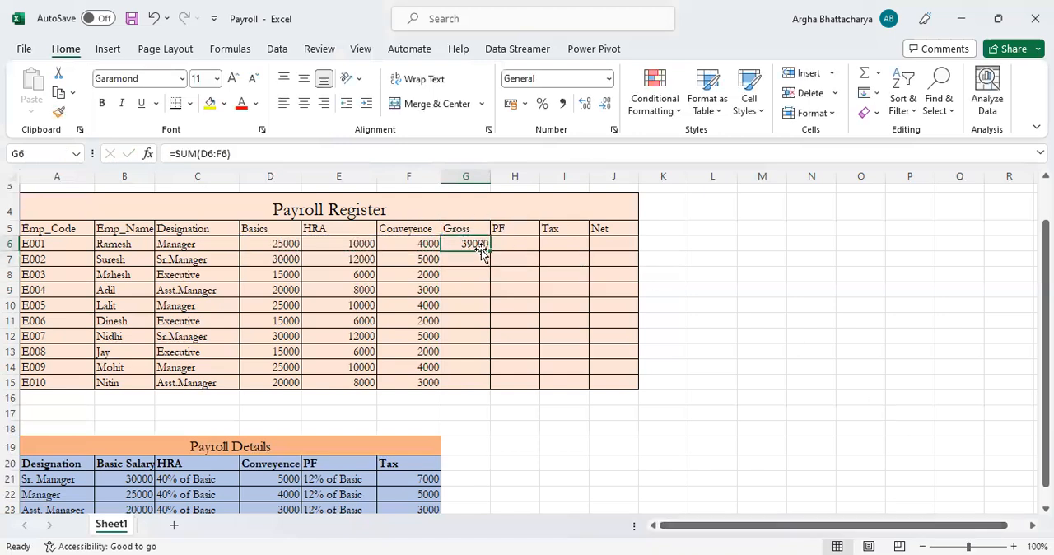
{"action": "left_click_drag", "start_coordinate": [491, 251], "coordinate": [473, 383]}
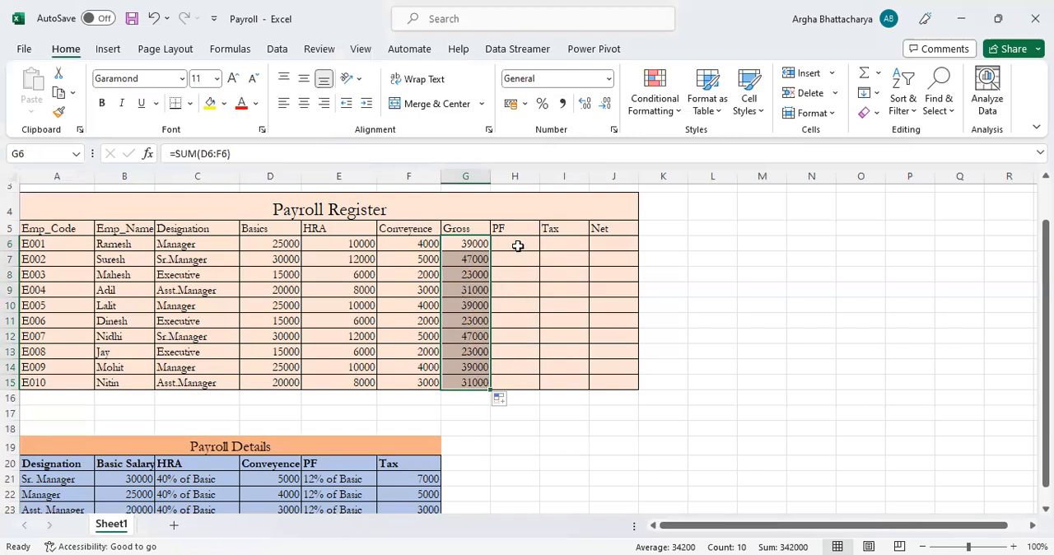
Calculate PF in H6 with the formula =D6*12% and copy it down the PF column to H15
{"action": "left_click", "coordinate": [517, 245]}
{"action": "scroll", "coordinate": [494, 300], "scroll_direction": "down", "scroll_amount": 1}
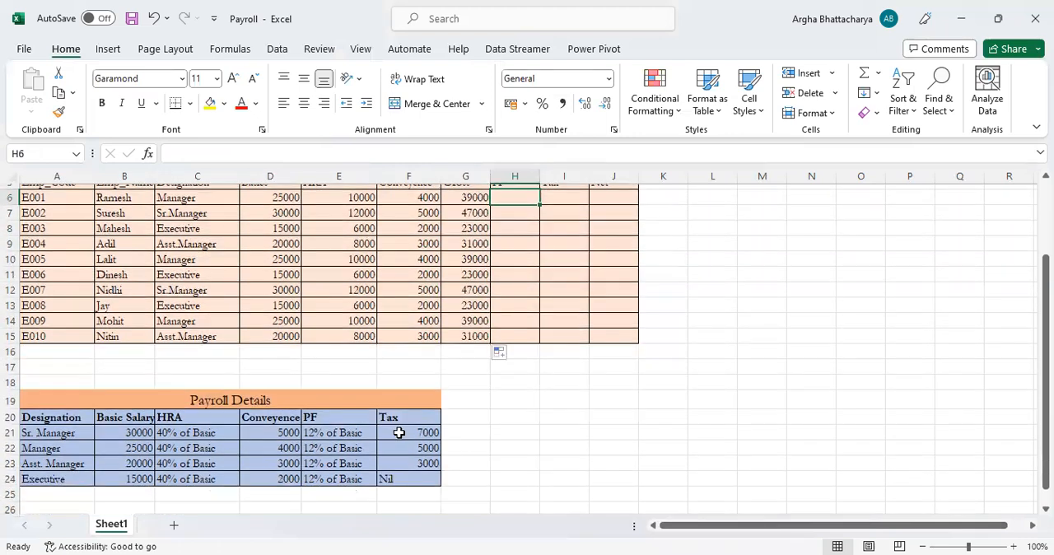
{"action": "scroll", "coordinate": [532, 288], "scroll_direction": "up", "scroll_amount": 1}
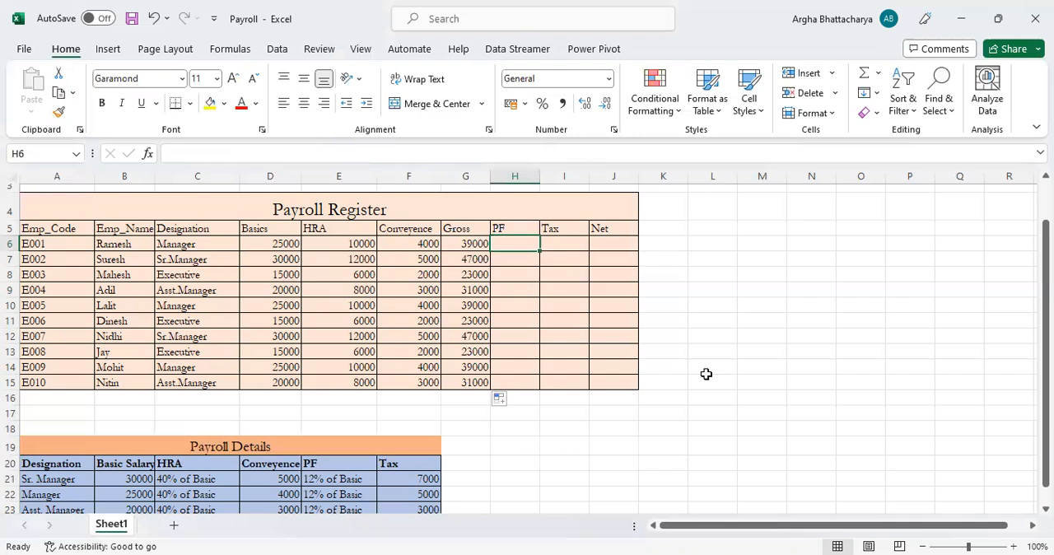
{"action": "type", "text": "="}
{"action": "key", "text": "Left"}
{"action": "key", "text": "Left"}
{"action": "key", "text": "Left"}
{"action": "key", "text": "Left"}
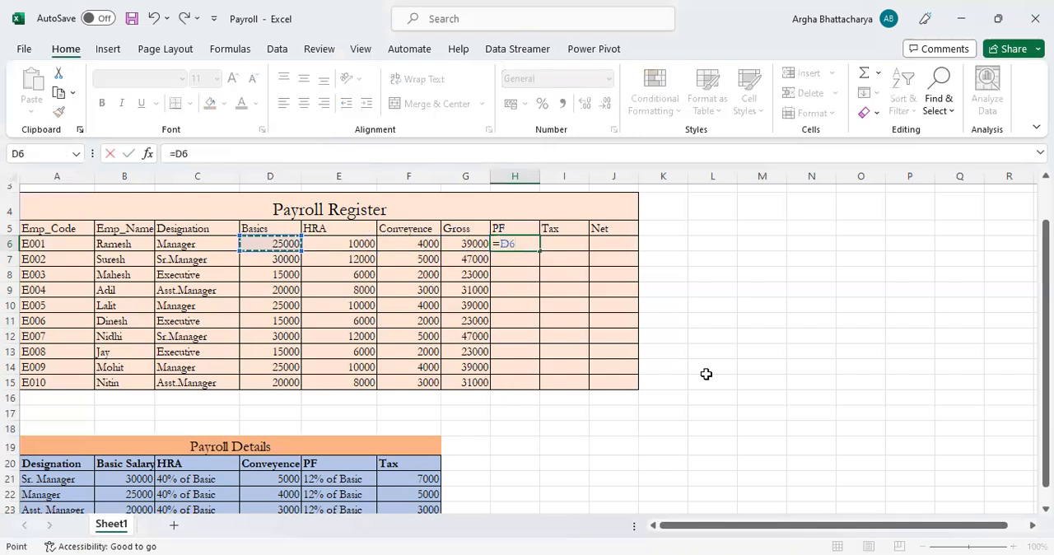
{"action": "type", "text": "*12%"}
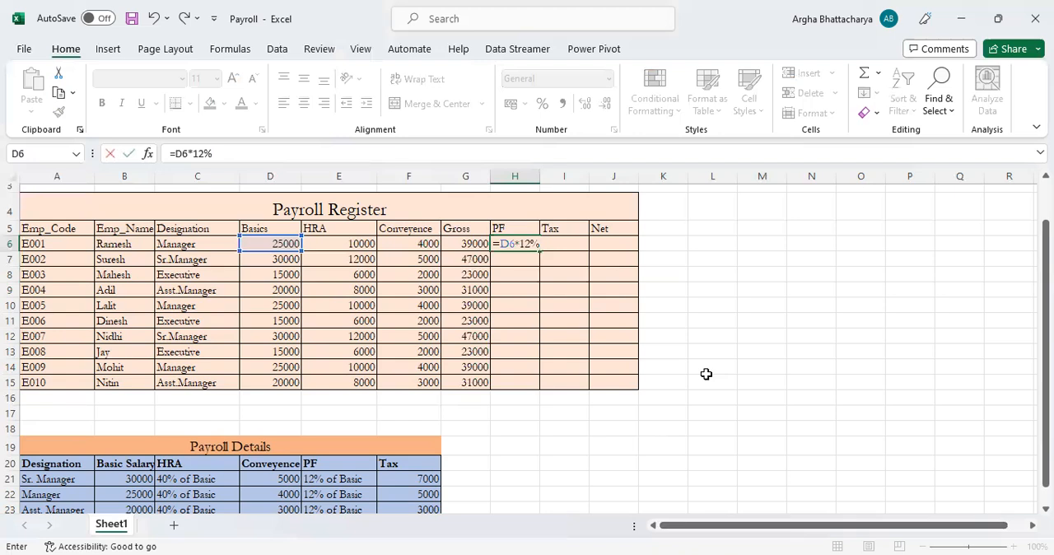
{"action": "key", "text": "Return"}
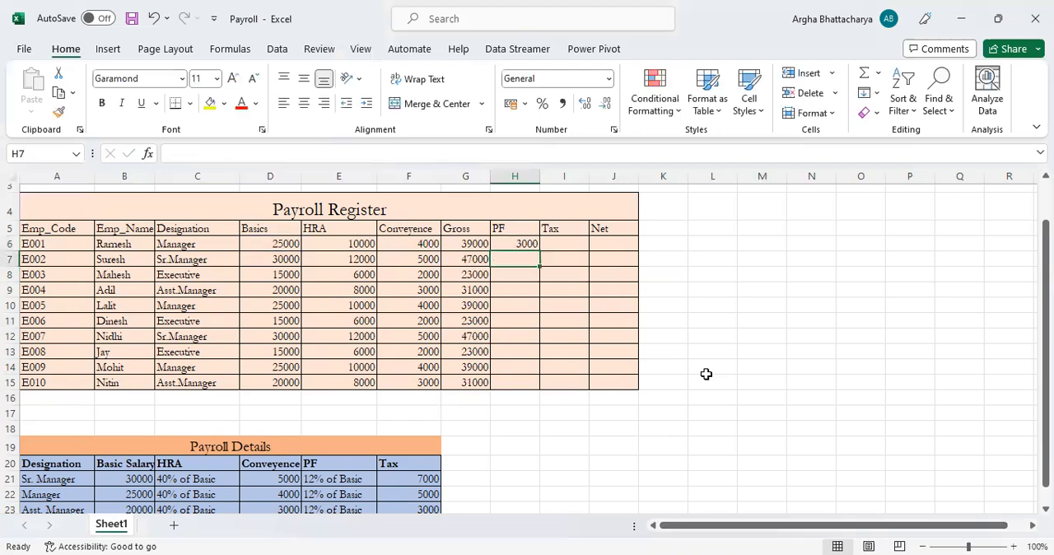
{"action": "left_click", "coordinate": [527, 244]}
{"action": "left_click_drag", "start_coordinate": [541, 251], "coordinate": [539, 385]}
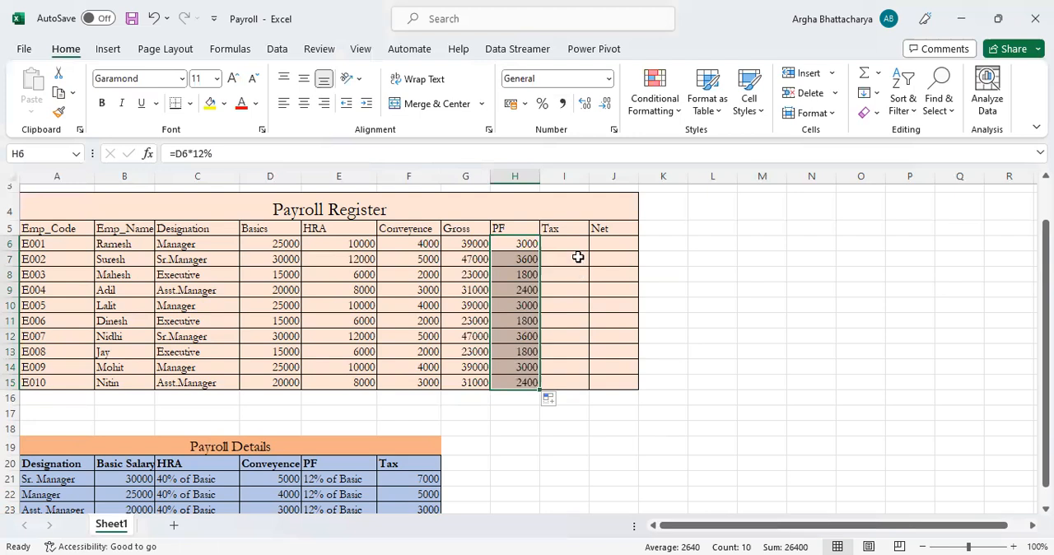
Examine the tax amounts for each designation in the Payroll Details table
{"action": "scroll", "coordinate": [497, 403], "scroll_direction": "down", "scroll_amount": 1}
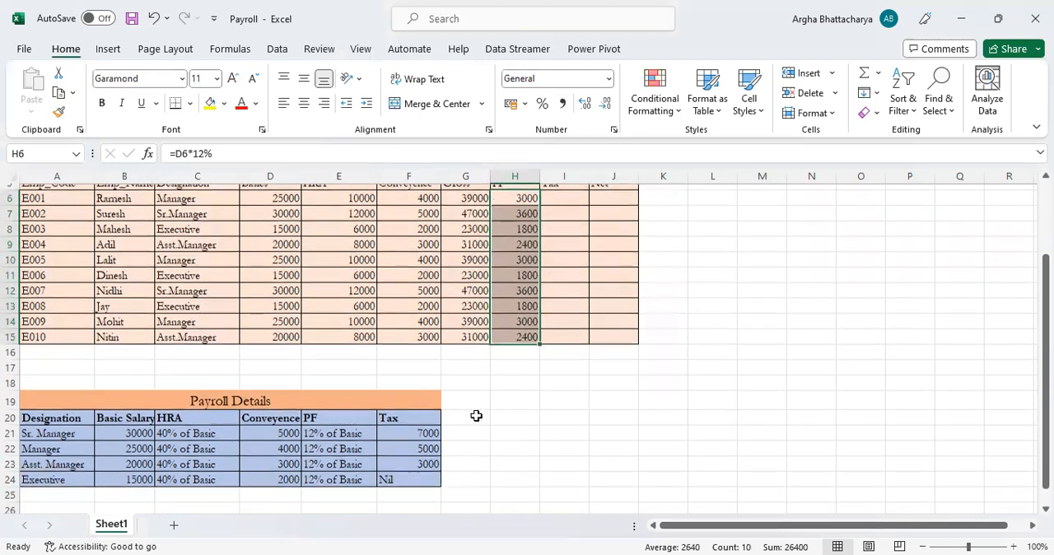
{"action": "left_click_drag", "start_coordinate": [412, 431], "coordinate": [414, 476]}
{"action": "scroll", "coordinate": [597, 281], "scroll_direction": "up", "scroll_amount": 1}
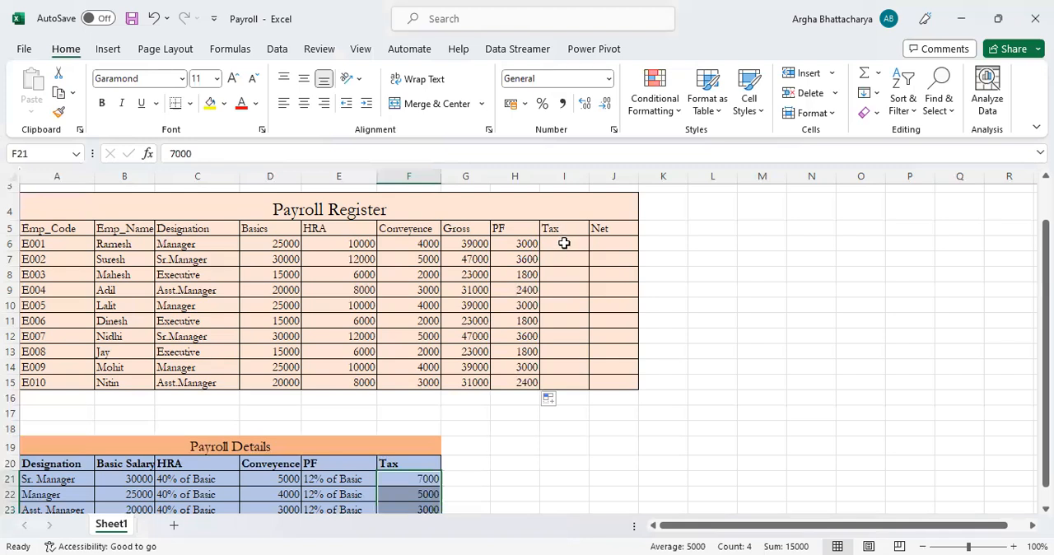
{"action": "scroll", "coordinate": [559, 271], "scroll_direction": "down", "scroll_amount": 1}
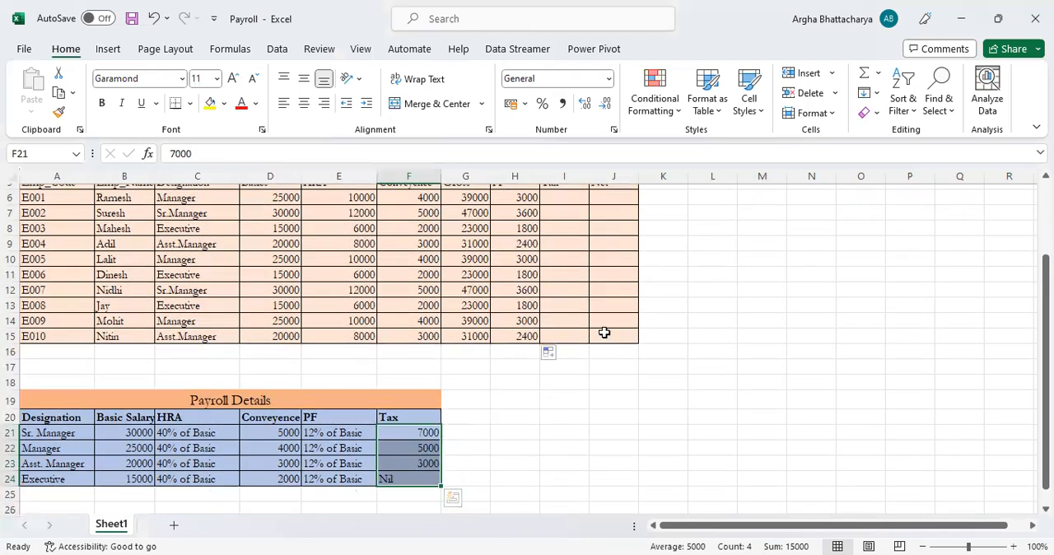
{"action": "scroll", "coordinate": [604, 333], "scroll_direction": "up", "scroll_amount": 1}
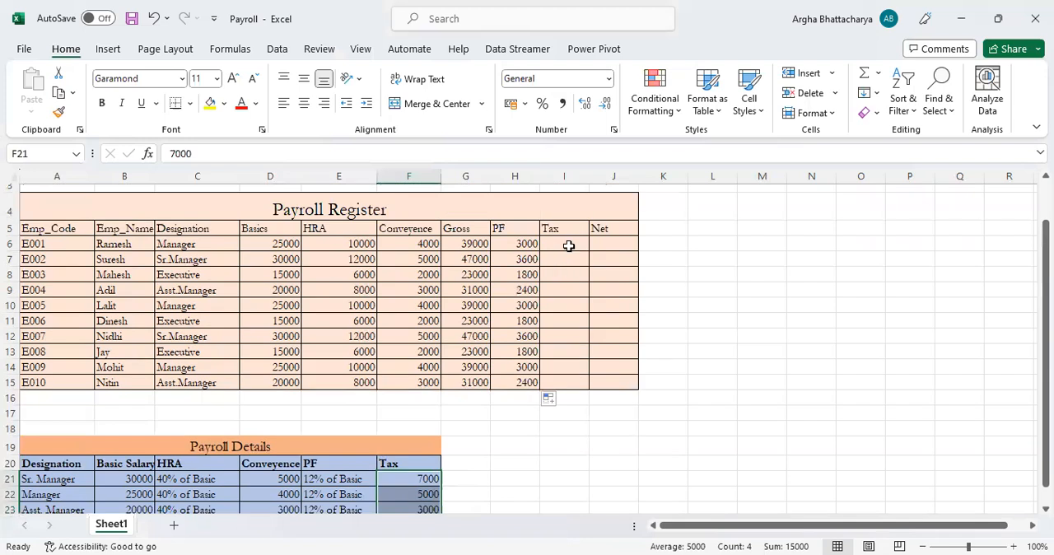
{"action": "left_click", "coordinate": [569, 241]}
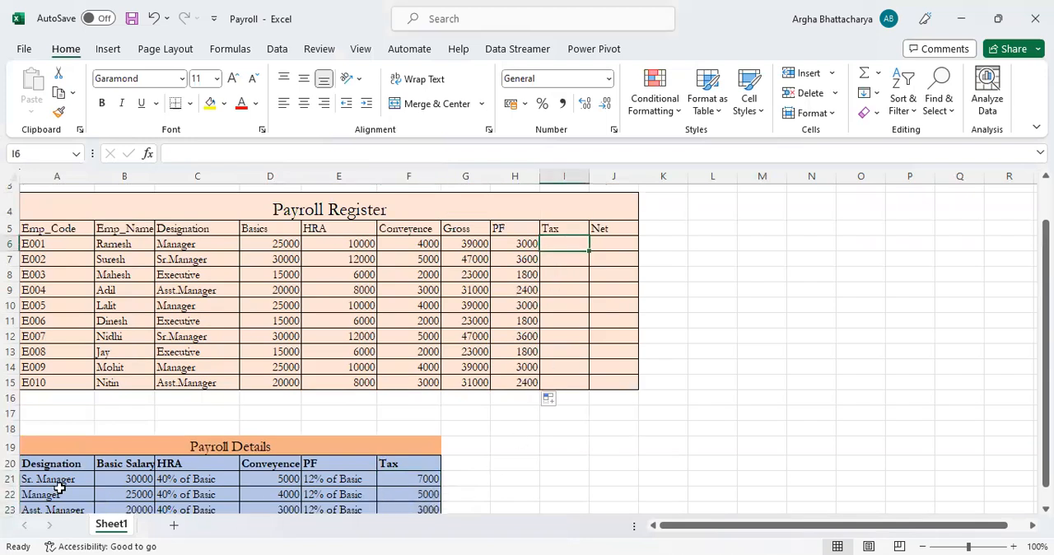
{"action": "left_click_drag", "start_coordinate": [52, 478], "coordinate": [428, 480]}
{"action": "scroll", "coordinate": [425, 473], "scroll_direction": "down", "scroll_amount": 1}
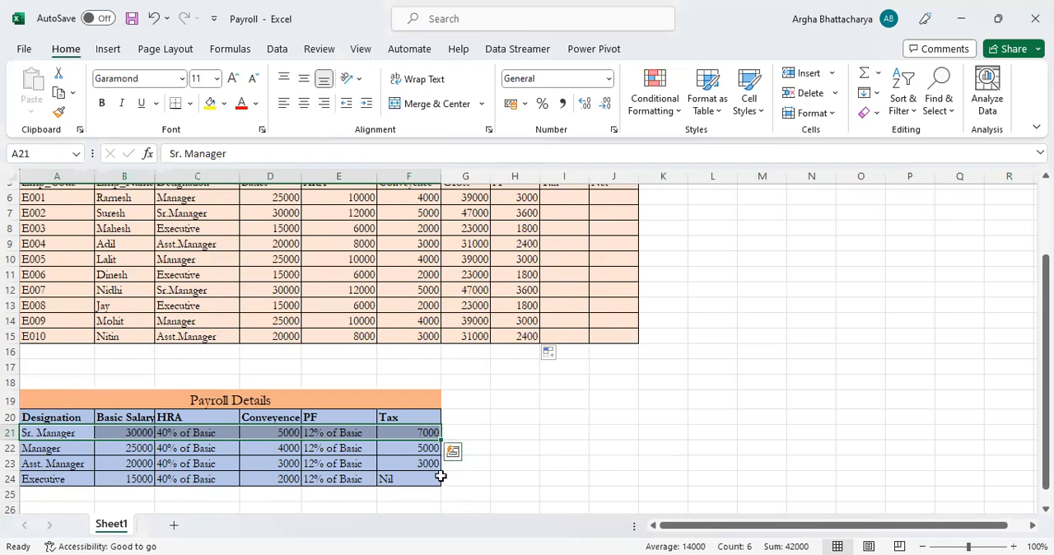
{"action": "scroll", "coordinate": [614, 362], "scroll_direction": "up", "scroll_amount": 1}
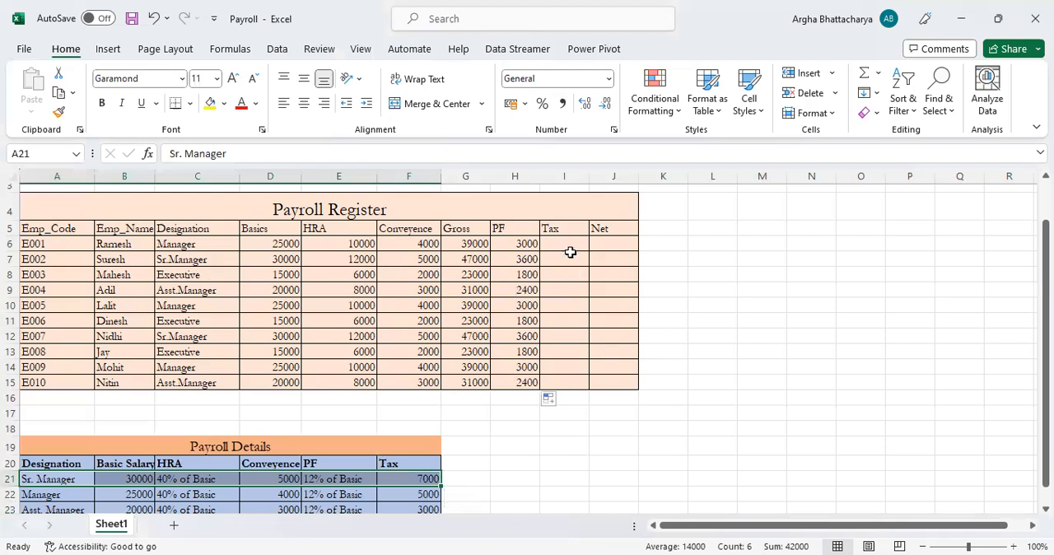
Begin the Tax formula in I6 with an IF that returns 7000 when C6 equals "Sr.Manager"
{"action": "left_click", "coordinate": [568, 240]}
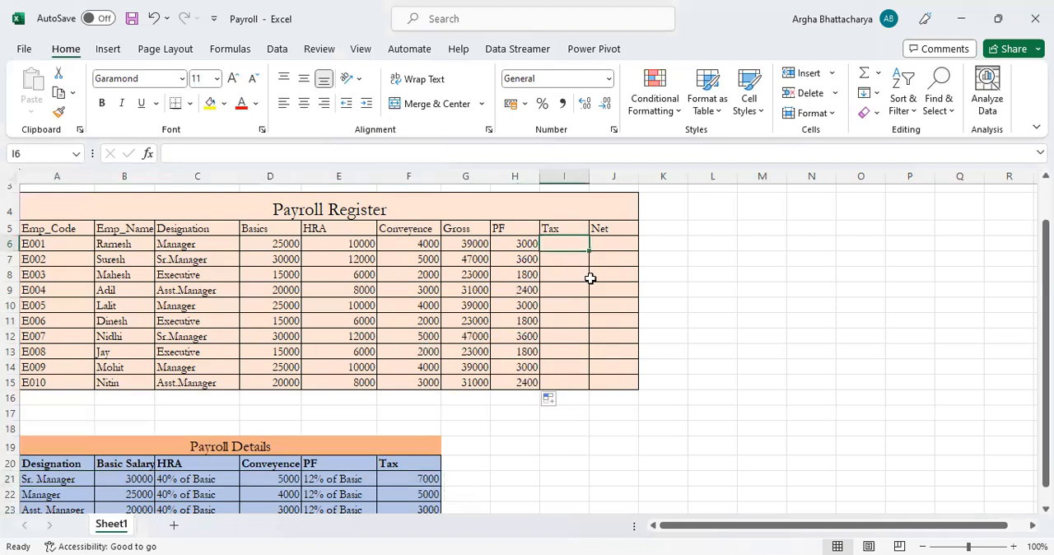
{"action": "scroll", "coordinate": [592, 284], "scroll_direction": "down", "scroll_amount": 1}
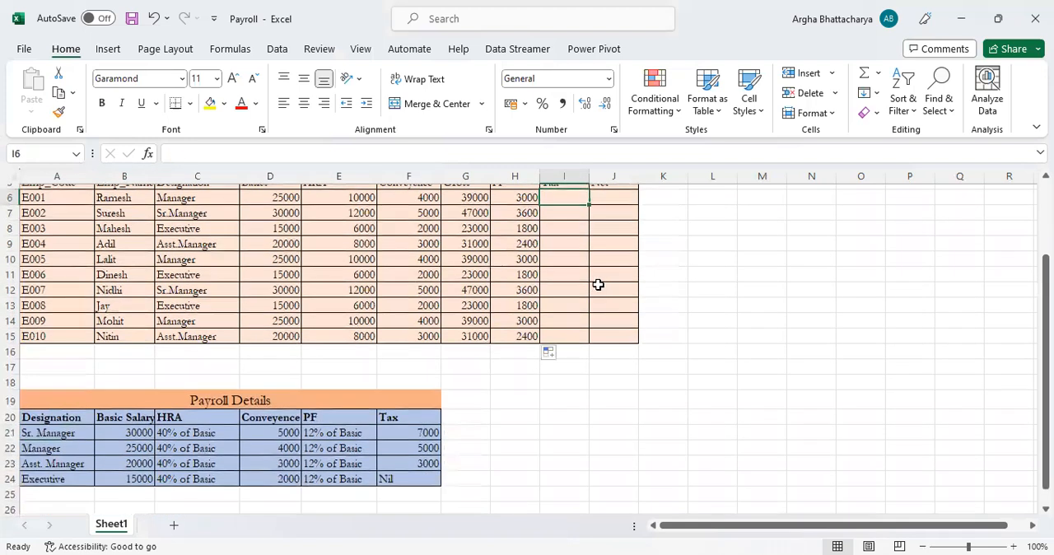
{"action": "scroll", "coordinate": [597, 284], "scroll_direction": "up", "scroll_amount": 1}
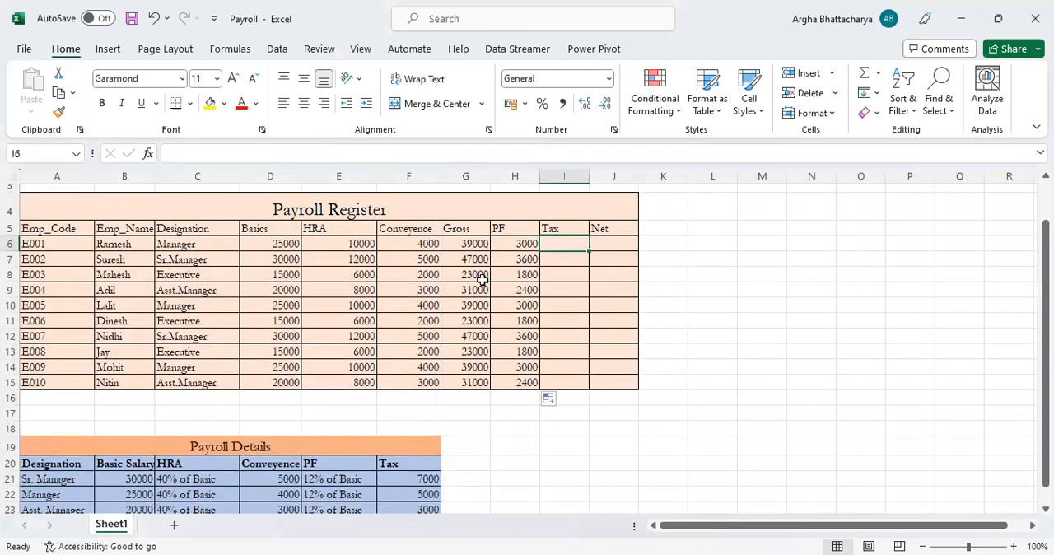
{"action": "type", "text": "="}
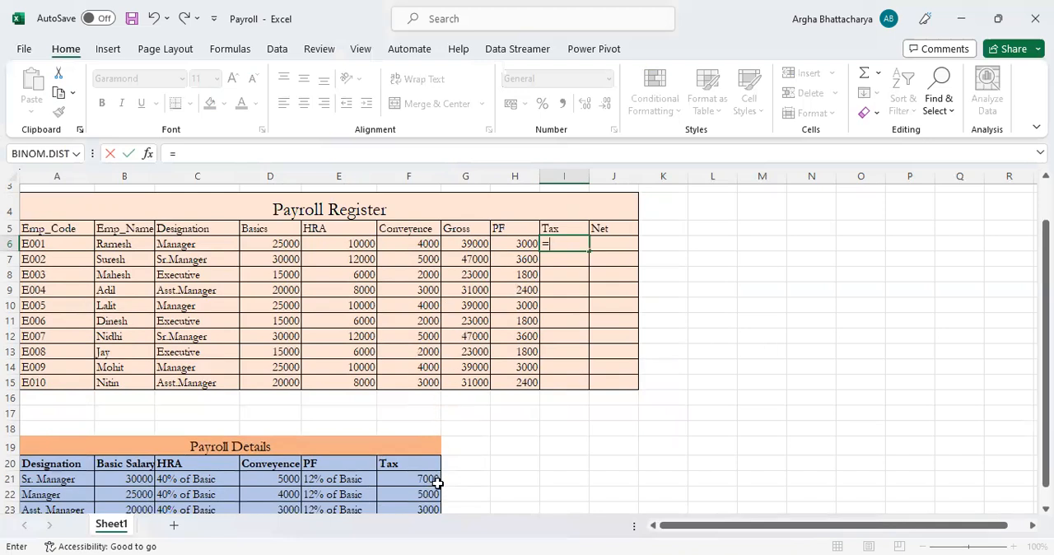
{"action": "scroll", "coordinate": [433, 484], "scroll_direction": "down", "scroll_amount": 1}
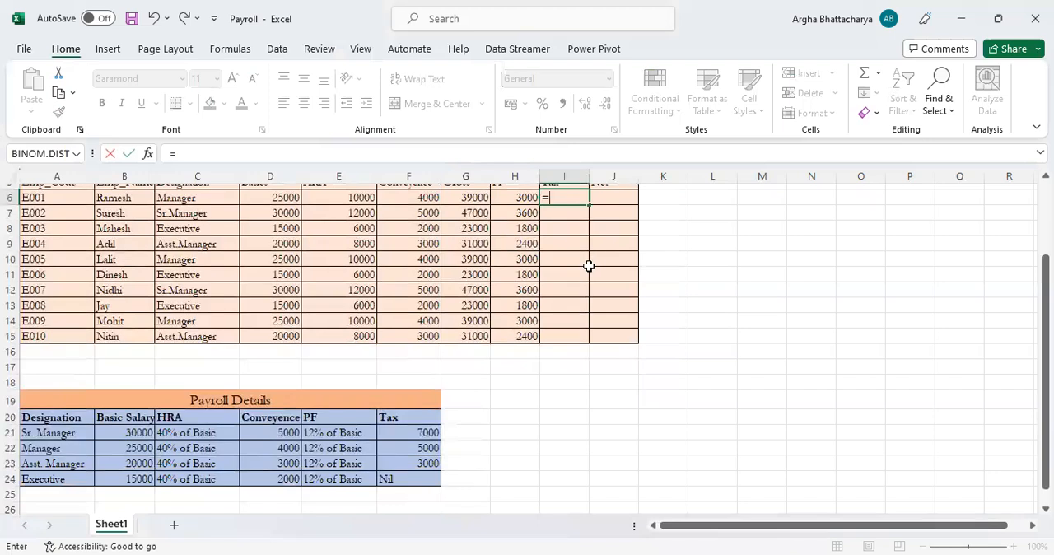
{"action": "scroll", "coordinate": [588, 266], "scroll_direction": "up", "scroll_amount": 1}
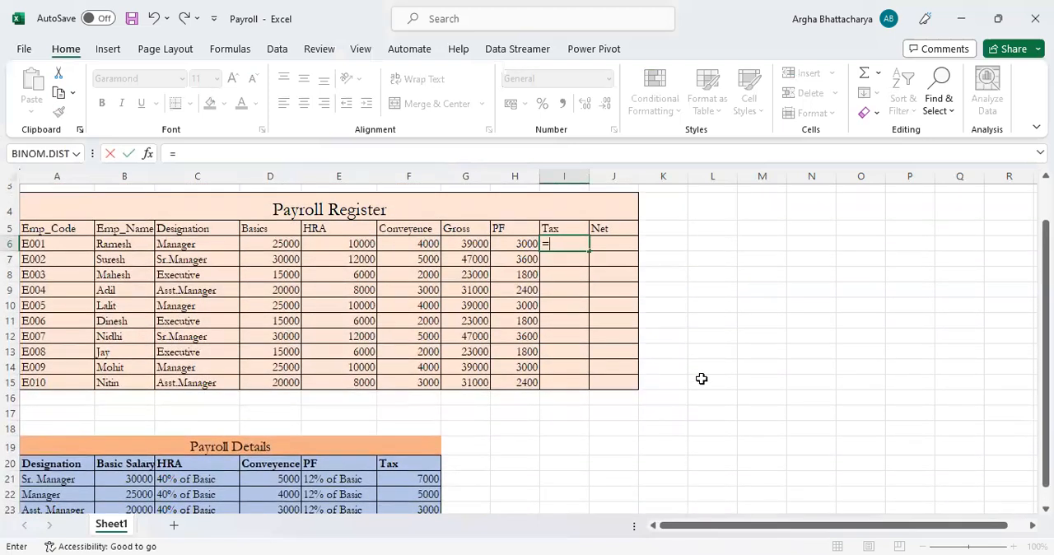
{"action": "type", "text": "if("}
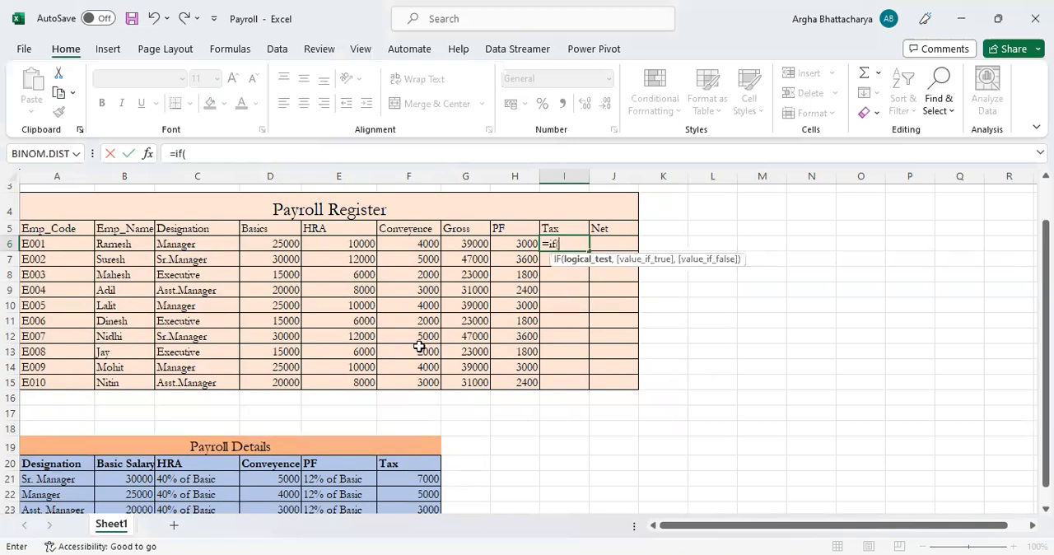
{"action": "left_click", "coordinate": [189, 245]}
{"action": "type", "text": "="}
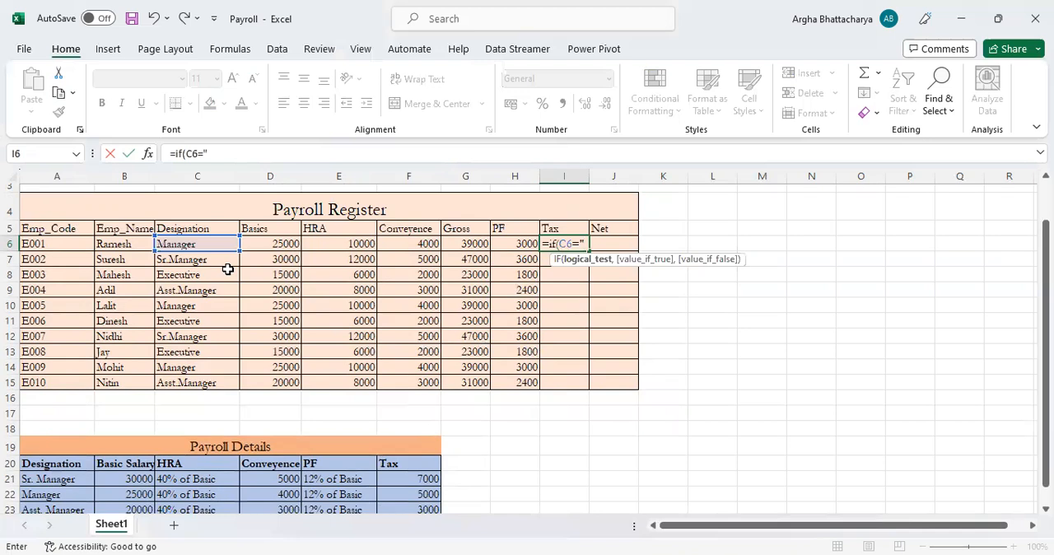
{"action": "type", "text": "\"Sr.Manager"}
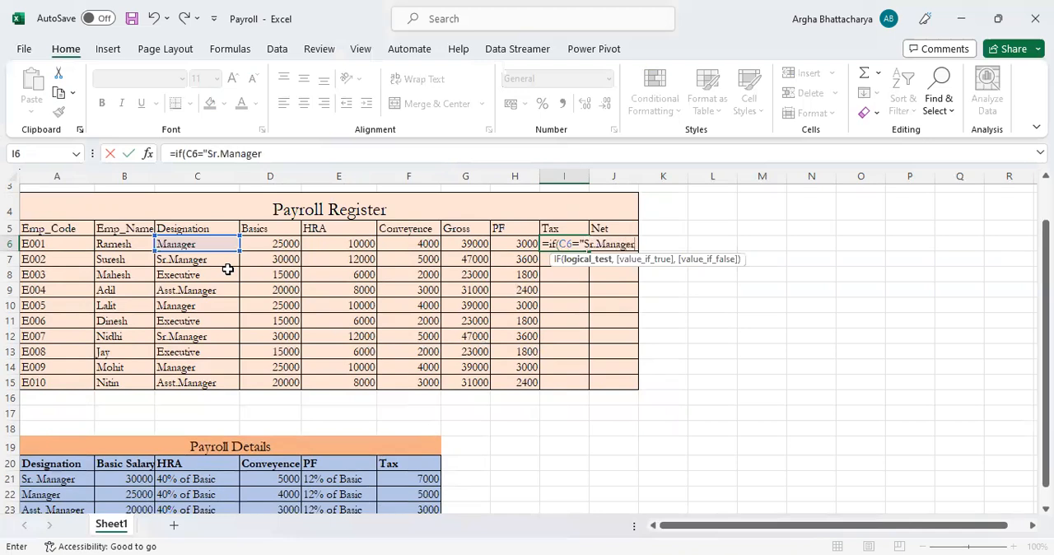
{"action": "type", "text": "\",7"}
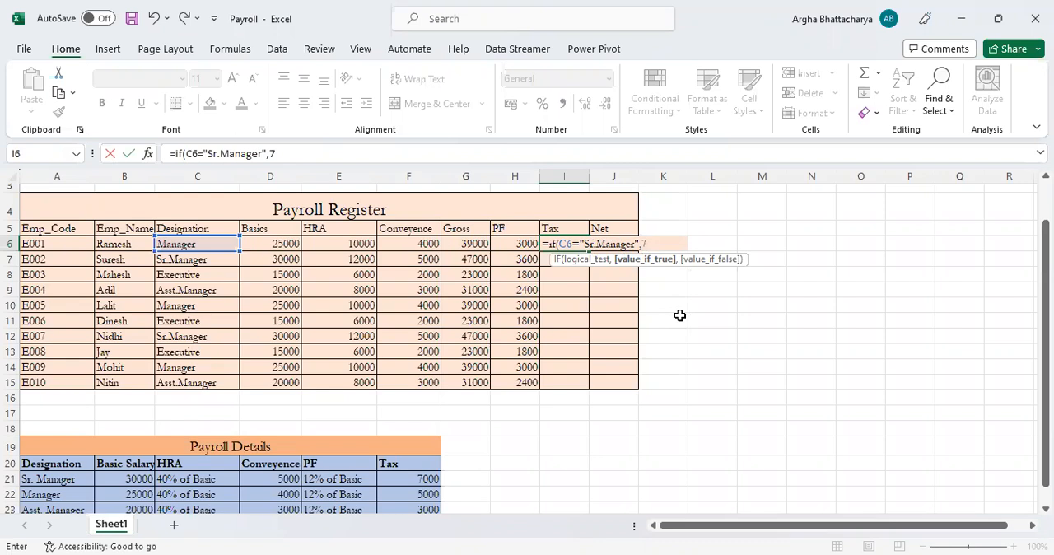
{"action": "type", "text": "000,"}
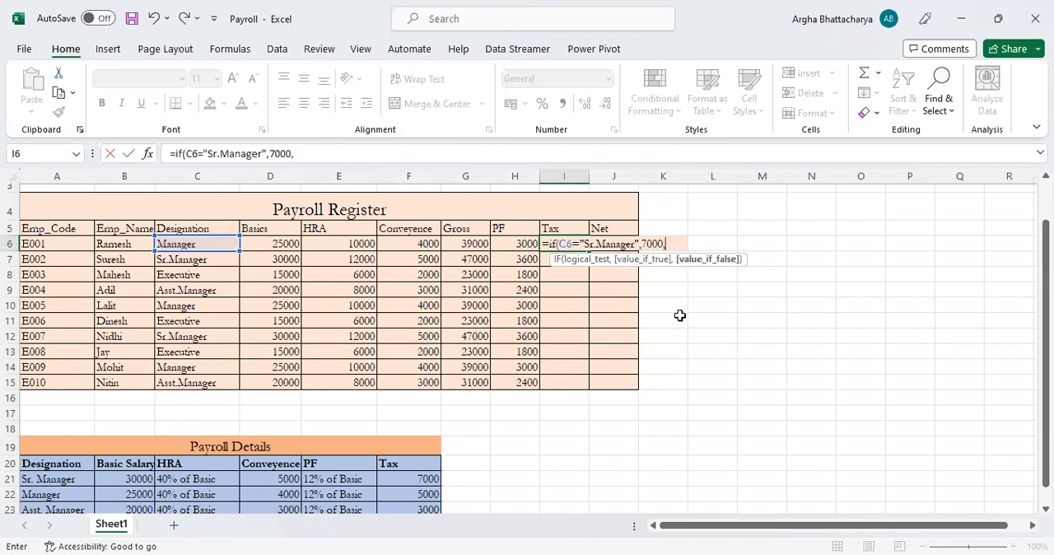
{"action": "type", "text": "if("}
Nest a second IF in the I6 formula that returns 5000 when C6 equals "Manager"
{"action": "left_click", "coordinate": [207, 243]}
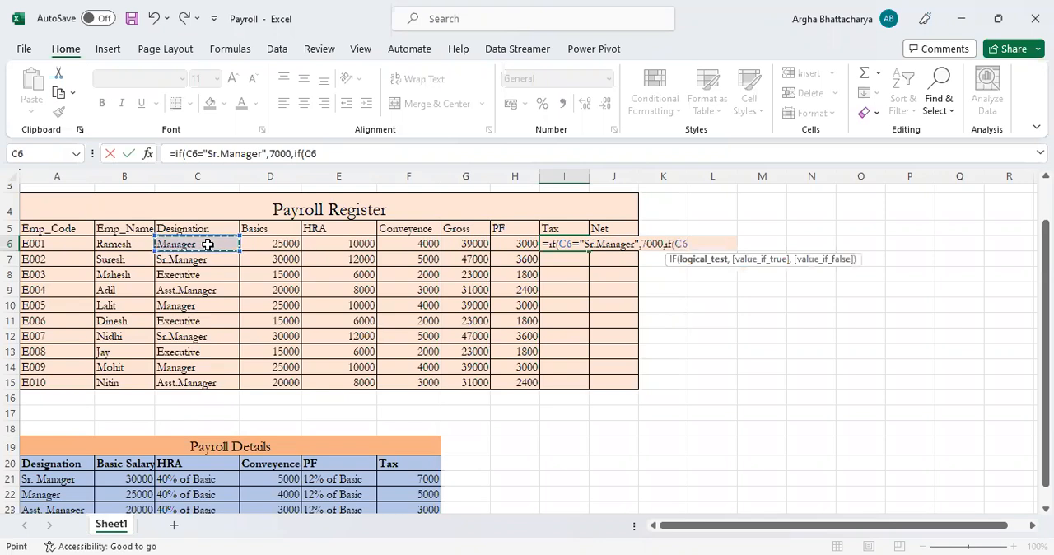
{"action": "type", "text": "="}
{"action": "type", "text": "\"Manag"}
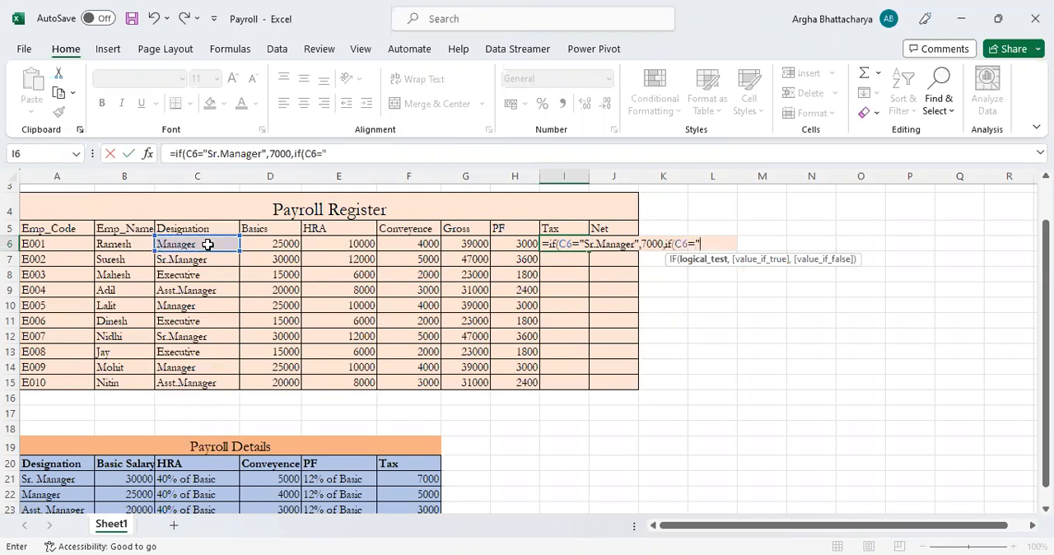
{"action": "type", "text": "er"}
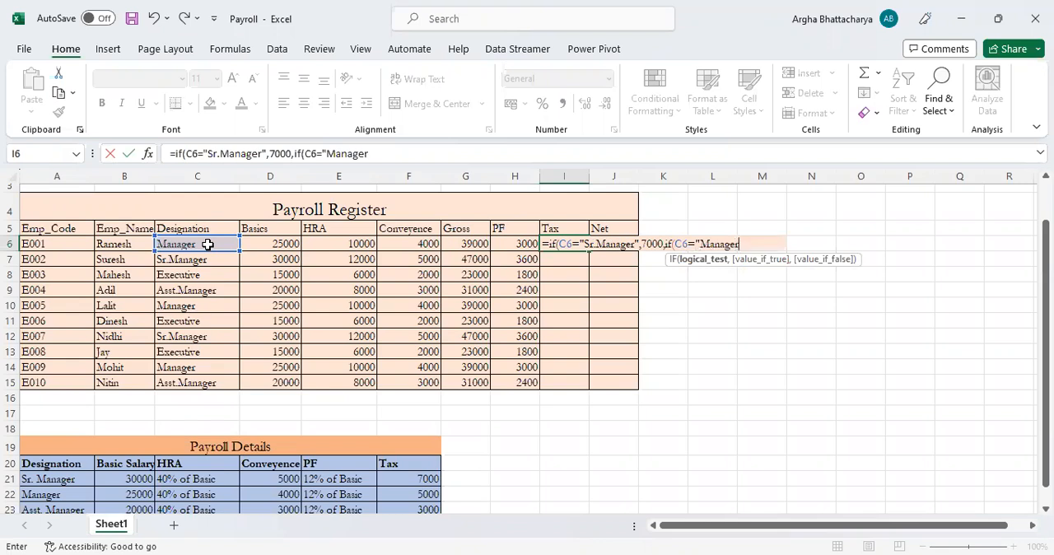
{"action": "type", "text": "\","}
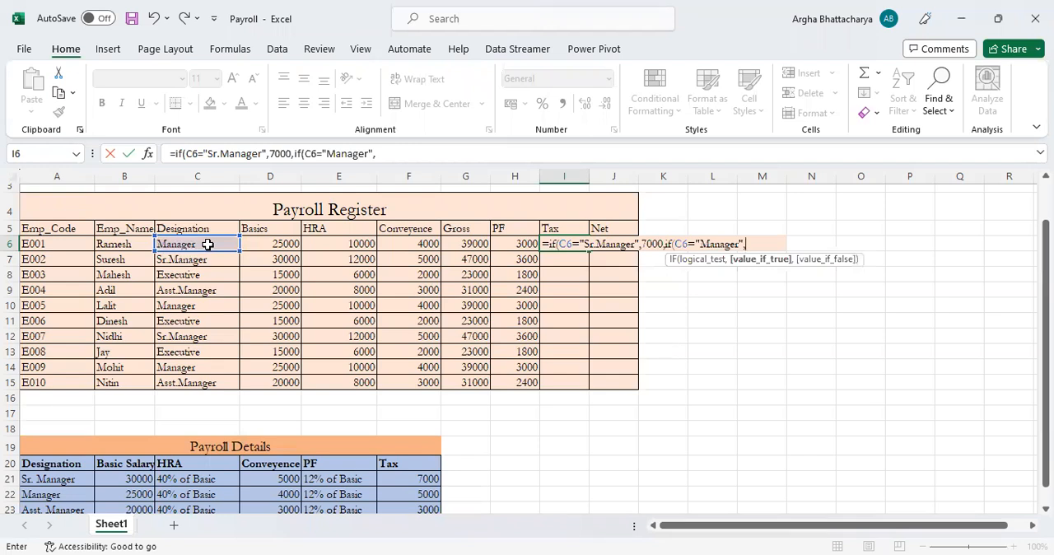
{"action": "type", "text": "5000,"}
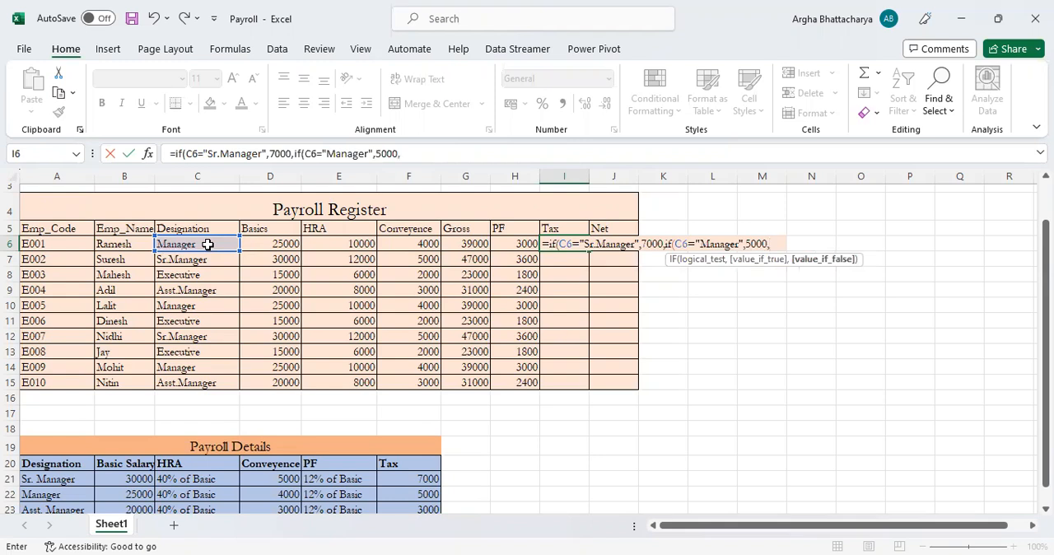
{"action": "type", "text": "if("}
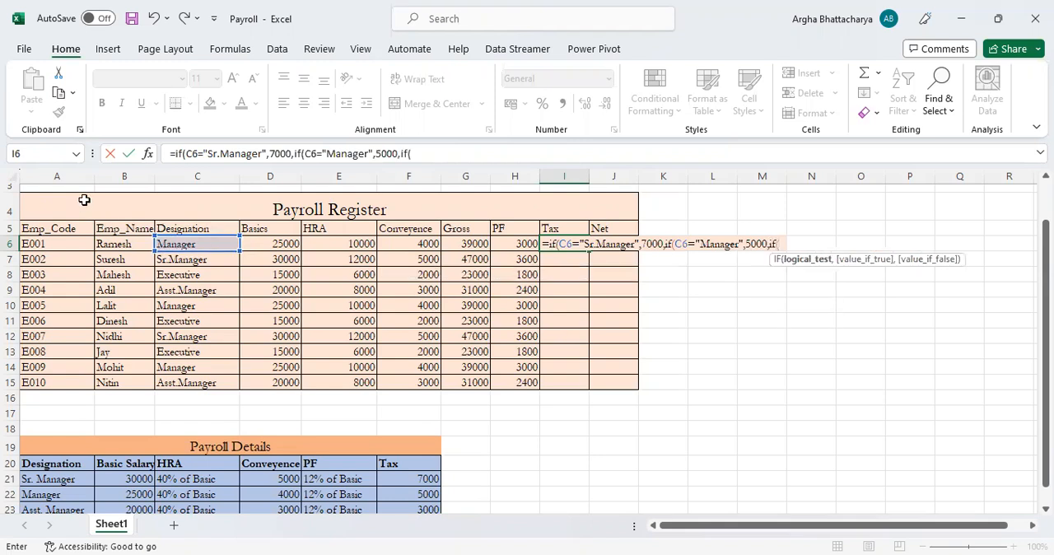
Nest a third IF in the I6 formula that returns 3000 when C6 equals "Asst.Manager"
{"action": "left_click", "coordinate": [189, 242]}
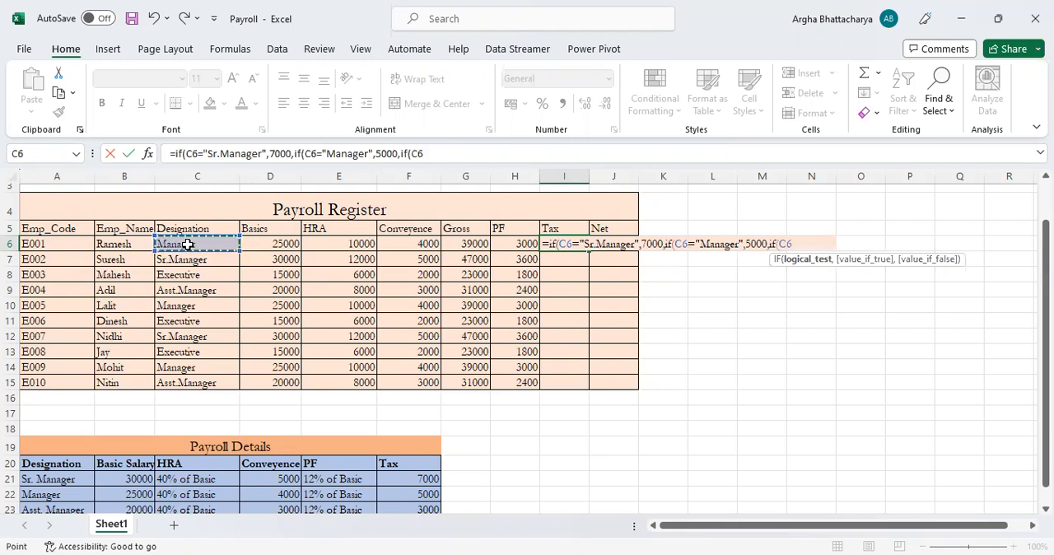
{"action": "type", "text": "="}
{"action": "type", "text": "\"Asst.Manager"}
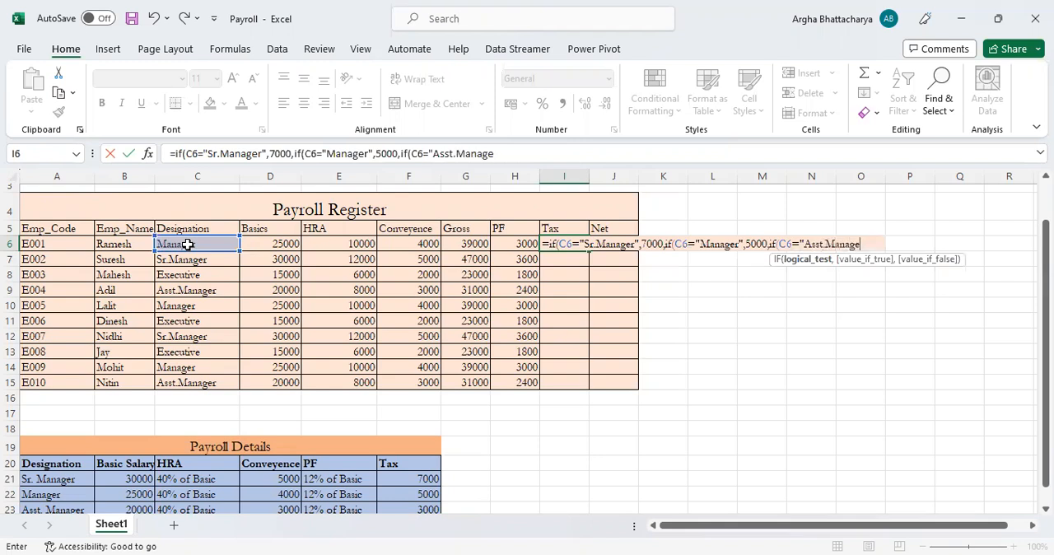
{"action": "type", "text": "\","}
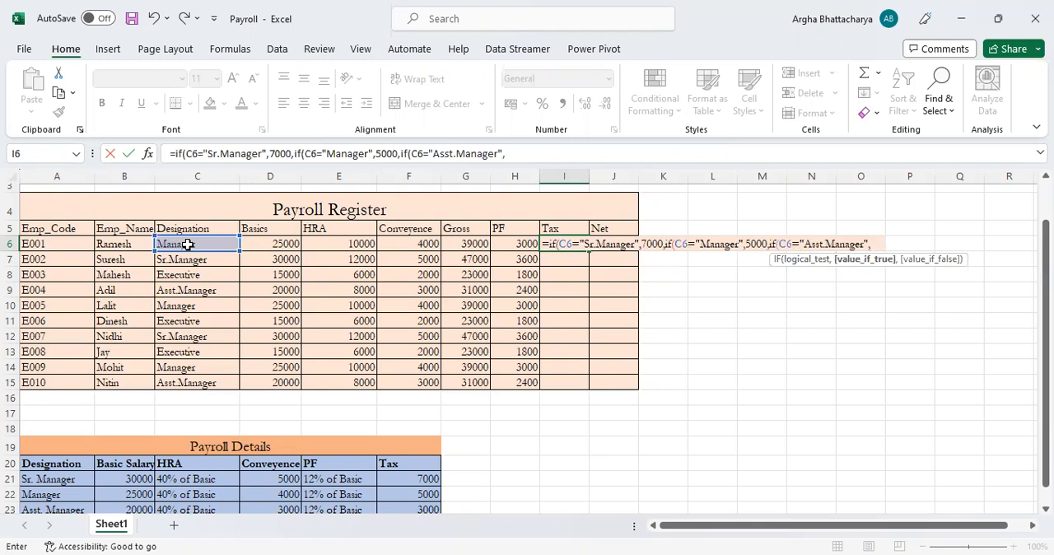
{"action": "type", "text": "3000"}
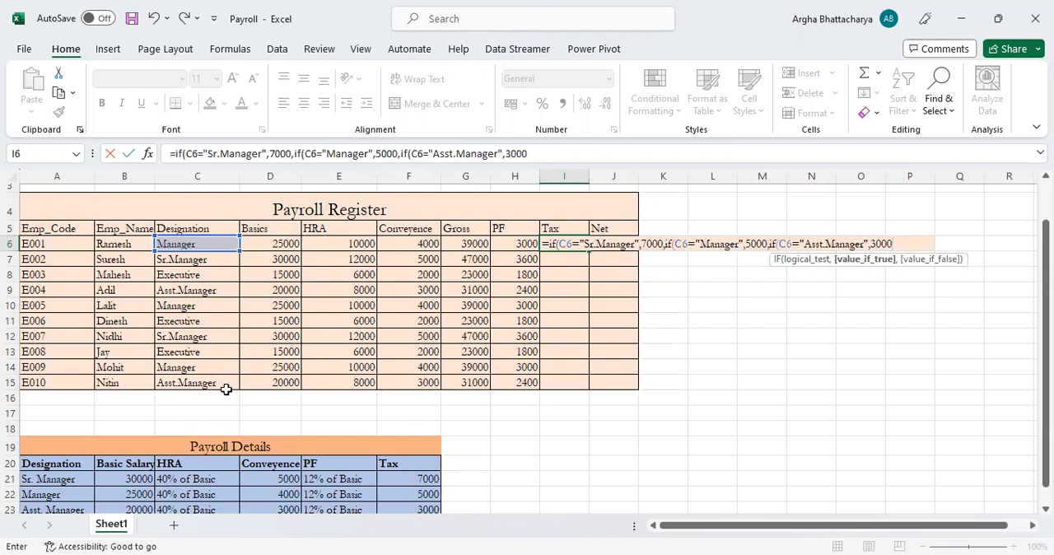
Finish the I6 formula with 0 for any other designation, close all three IFs and enter it
{"action": "scroll", "coordinate": [228, 385], "scroll_direction": "down", "scroll_amount": 2}
{"action": "scroll", "coordinate": [771, 236], "scroll_direction": "up", "scroll_amount": 2}
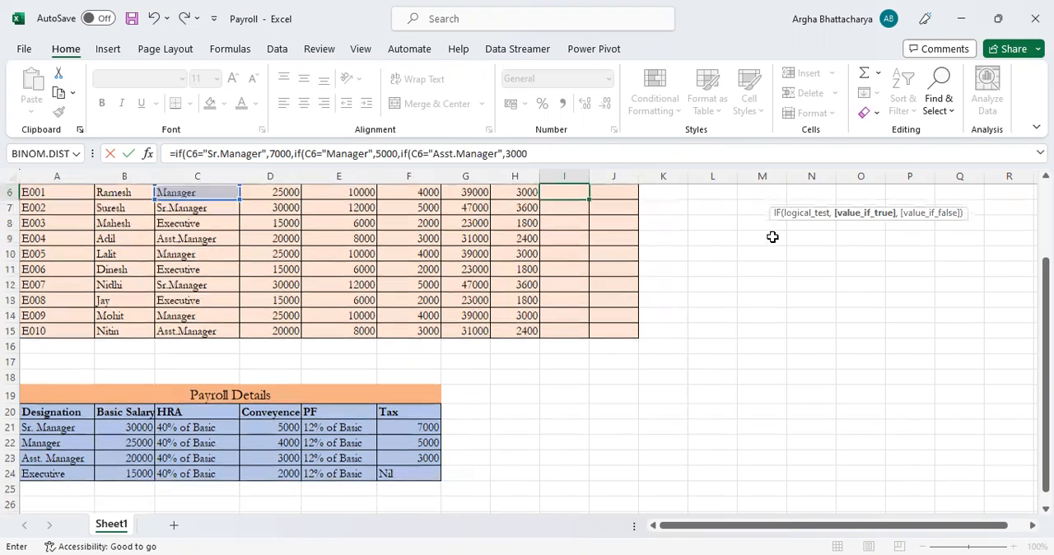
{"action": "scroll", "coordinate": [772, 237], "scroll_direction": "up", "scroll_amount": 1}
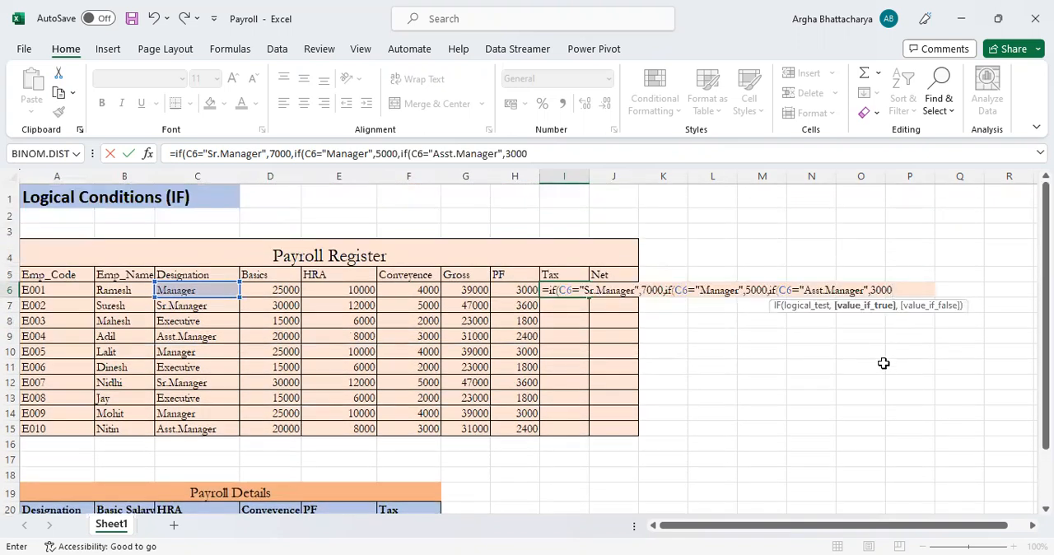
{"action": "type", "text": ","}
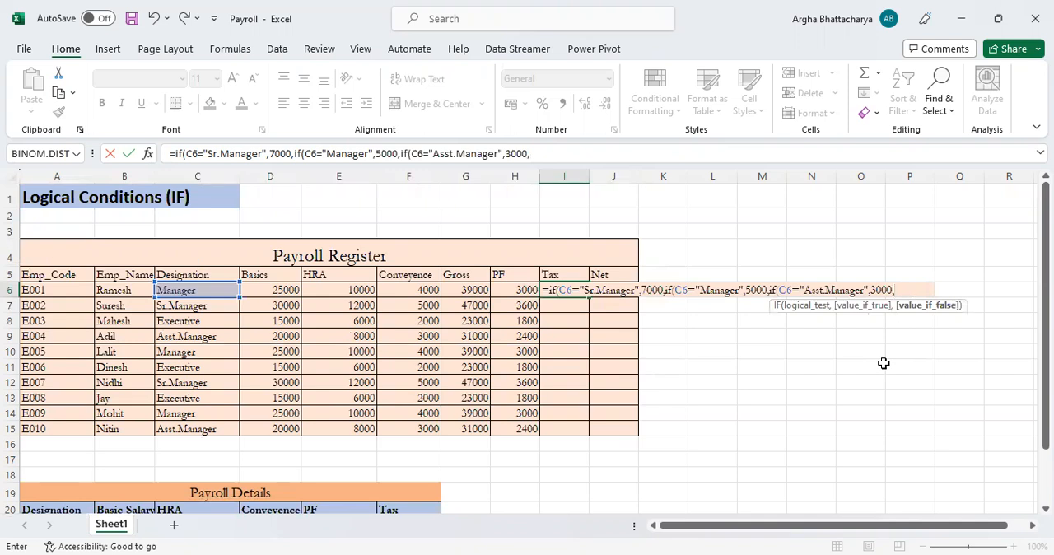
{"action": "type", "text": "0)"}
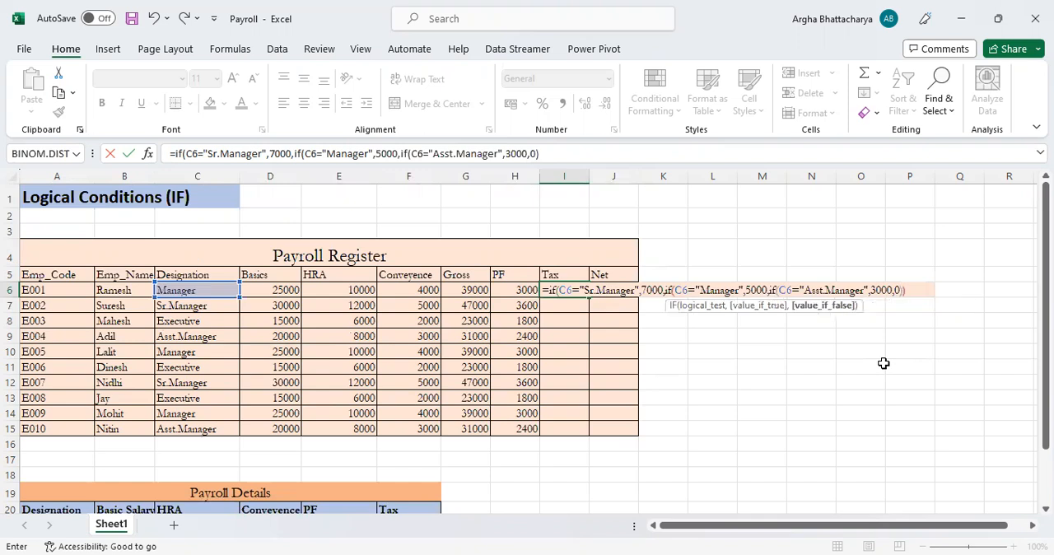
{"action": "type", "text": ")"}
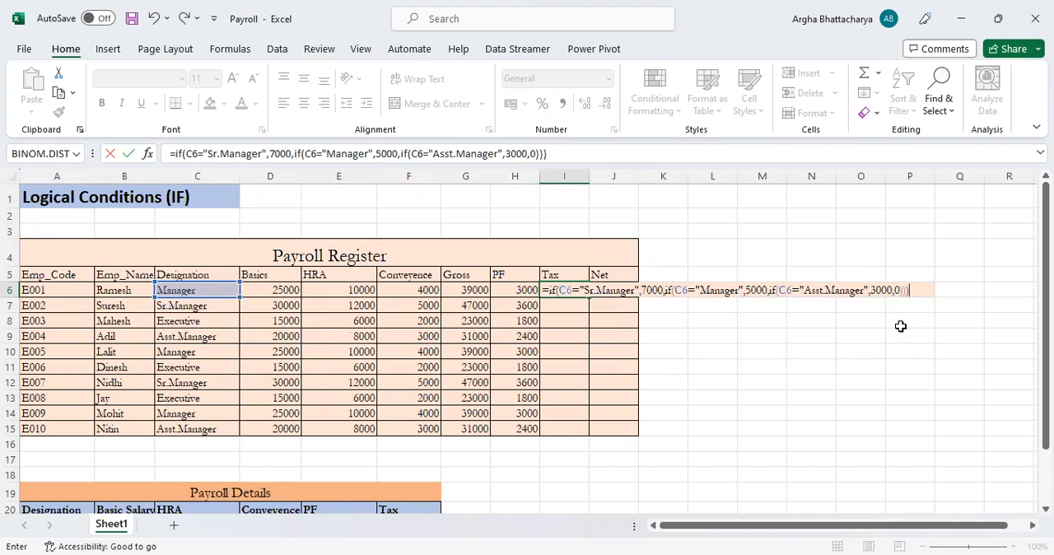
{"action": "key", "text": "Return"}
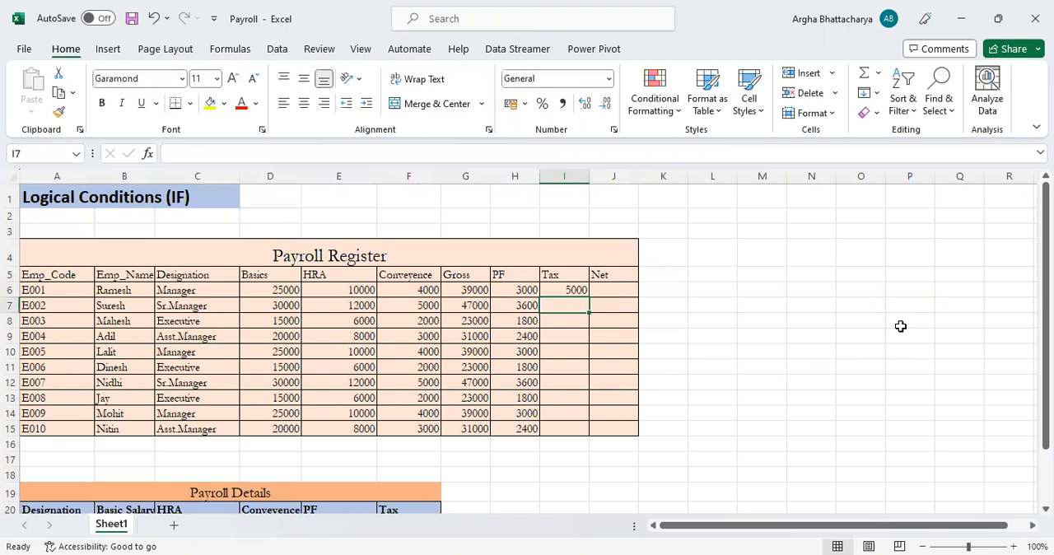
Copy the Tax formula from I6 down to I15 and check the copied formulas in several rows
{"action": "key", "text": "Up"}
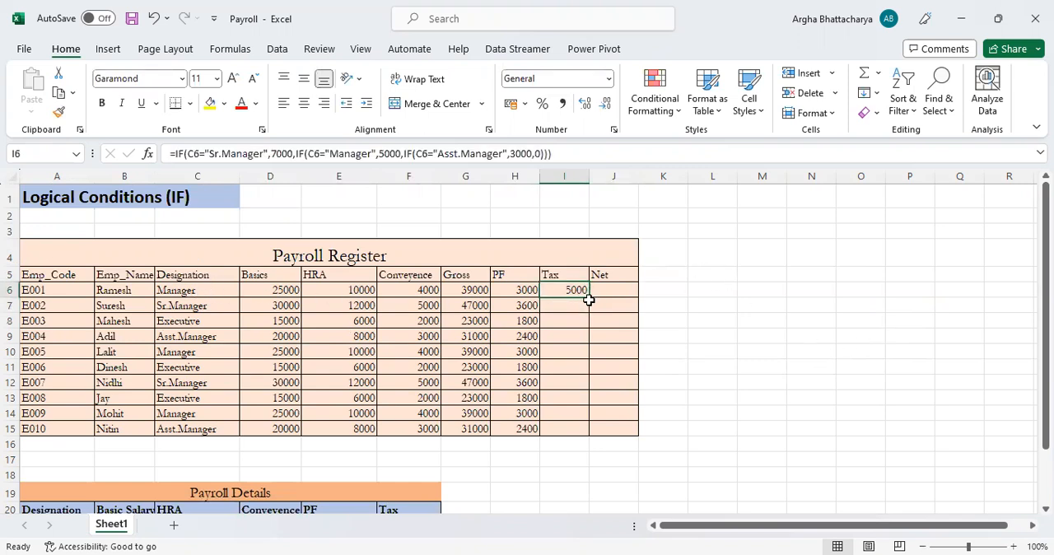
{"action": "left_click_drag", "start_coordinate": [589, 297], "coordinate": [565, 436]}
{"action": "left_click", "coordinate": [564, 315]}
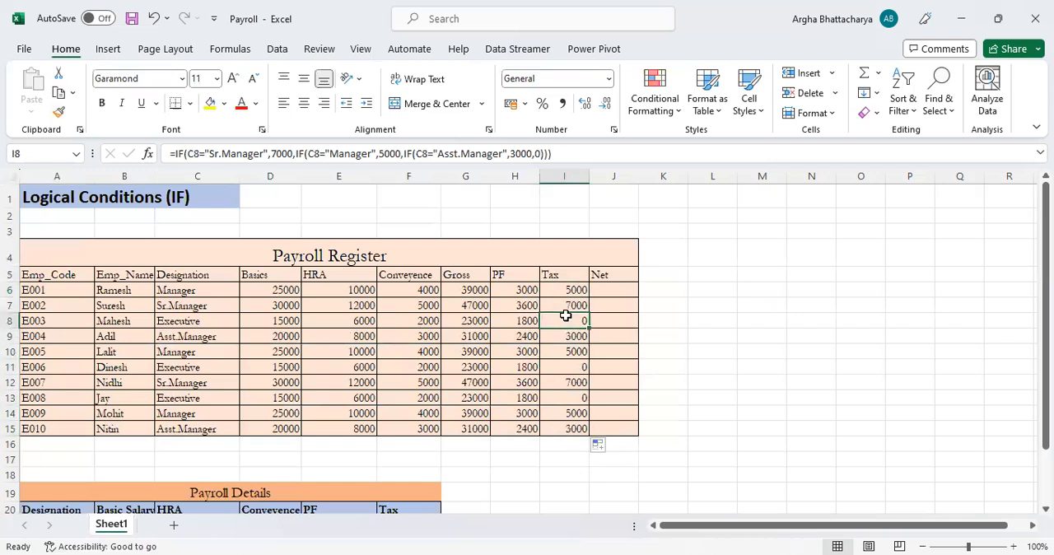
{"action": "left_click", "coordinate": [569, 367]}
{"action": "left_click", "coordinate": [569, 400]}
{"action": "left_click", "coordinate": [573, 429]}
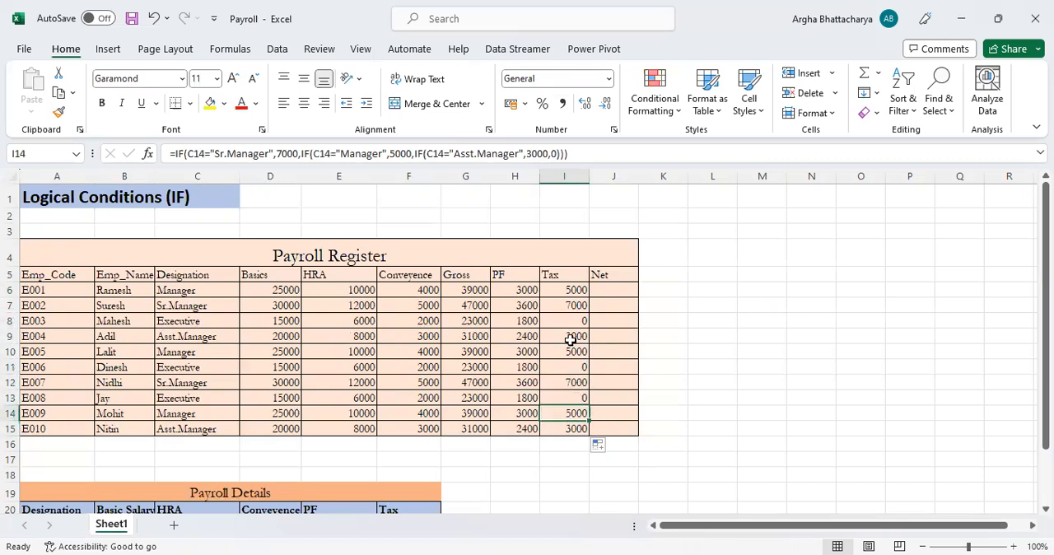
{"action": "left_click", "coordinate": [573, 294]}
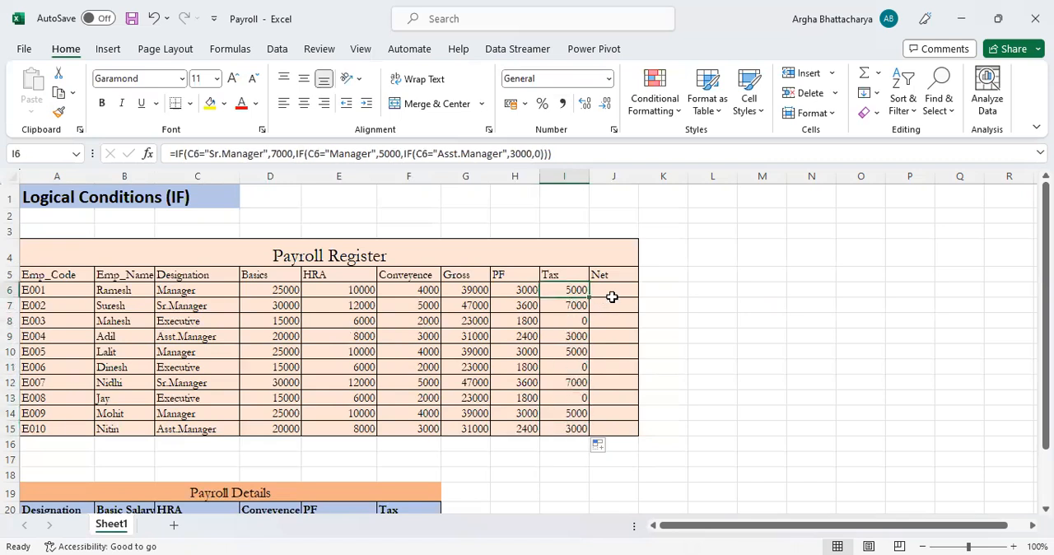
Calculate the net pay in J6 with the formula =G6-H6-I6
{"action": "left_click", "coordinate": [614, 290]}
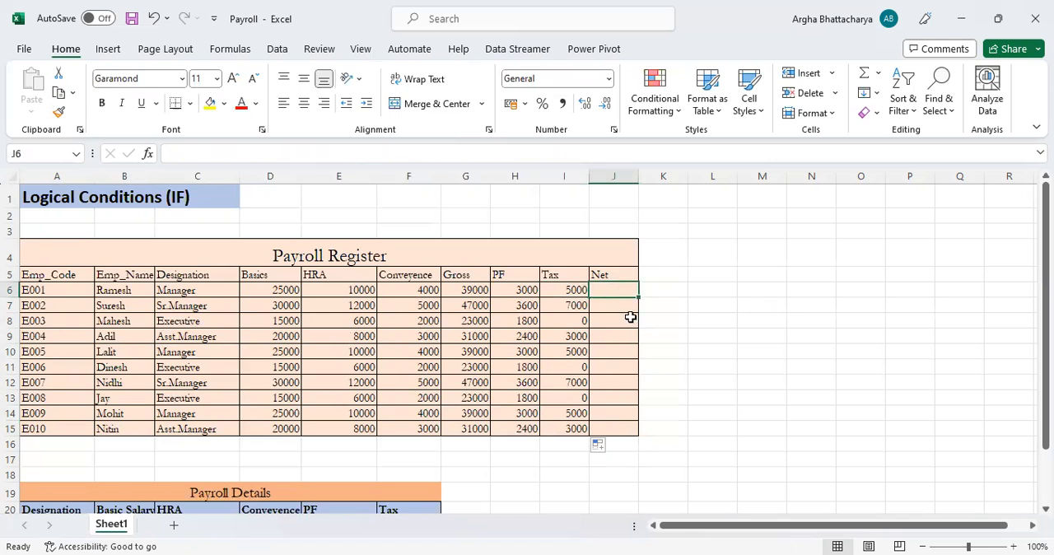
{"action": "type", "text": "="}
{"action": "key", "text": "Left"}
{"action": "key", "text": "Left"}
{"action": "key", "text": "Left"}
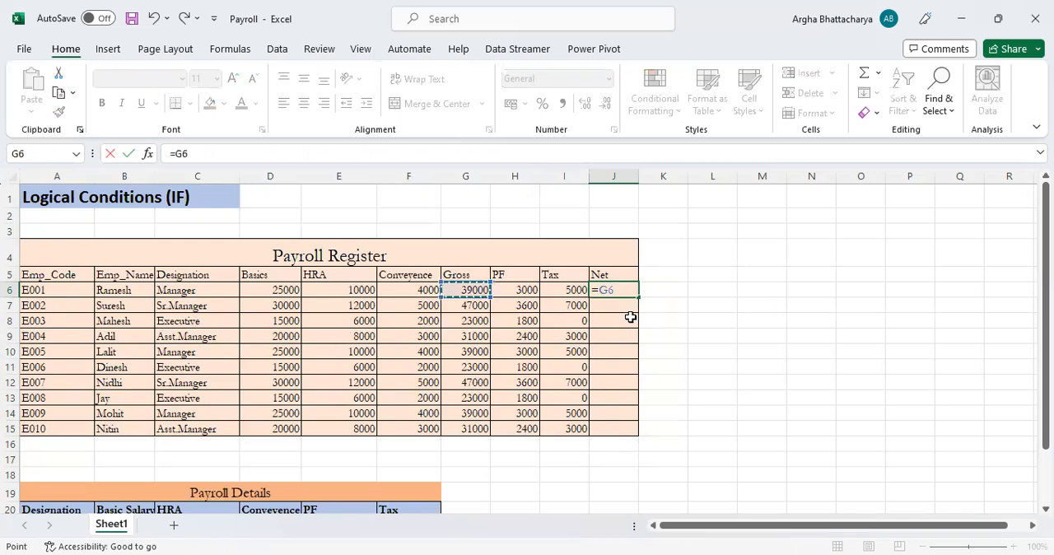
{"action": "type", "text": "-"}
{"action": "key", "text": "Left"}
{"action": "key", "text": "Left"}
{"action": "type", "text": "-"}
{"action": "key", "text": "Left"}
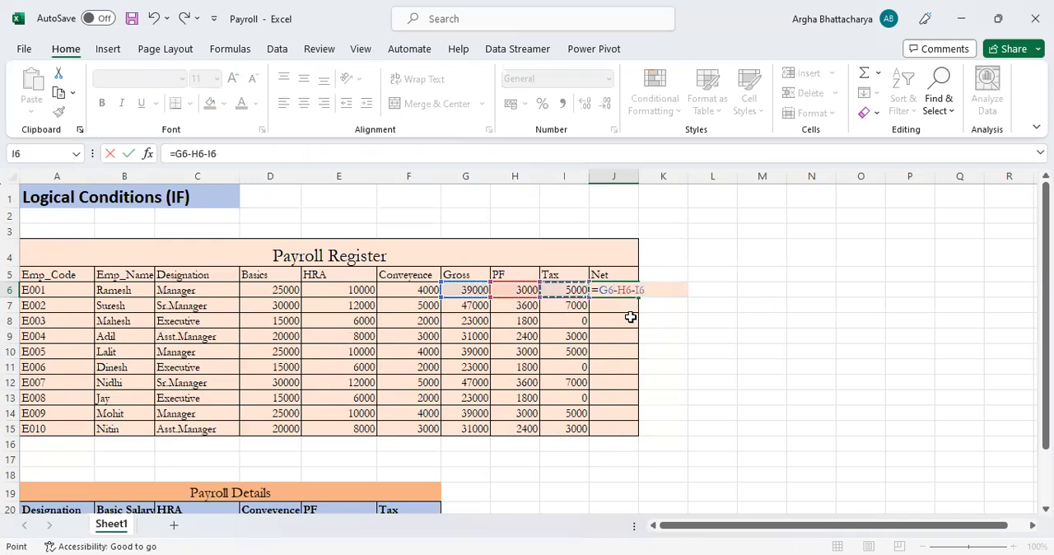
{"action": "key", "text": "Return"}
{"action": "key", "text": "Up"}
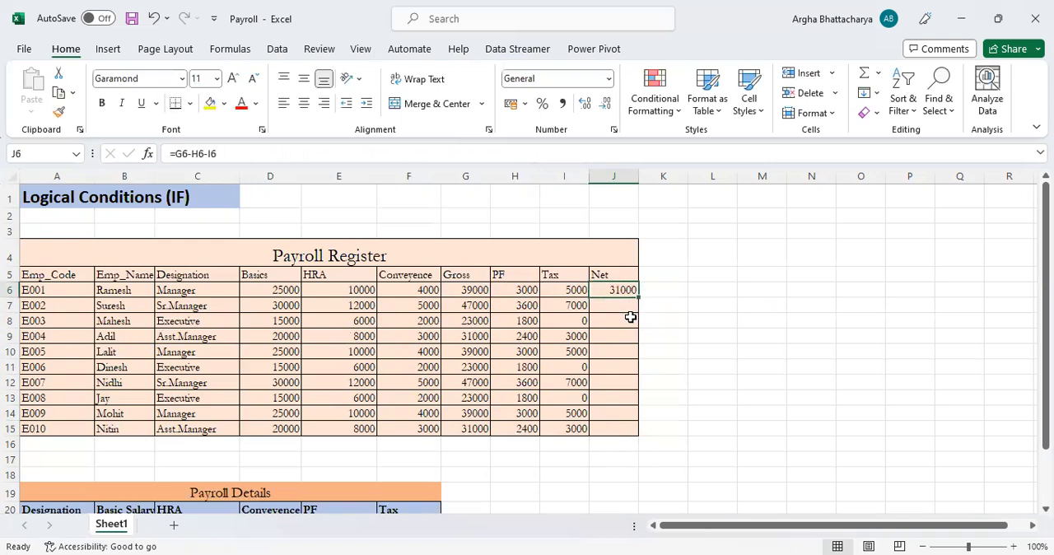
Copy the Net formula from J6 down to J15 and check the Basics formula in D6
{"action": "left_click_drag", "start_coordinate": [640, 297], "coordinate": [607, 442]}
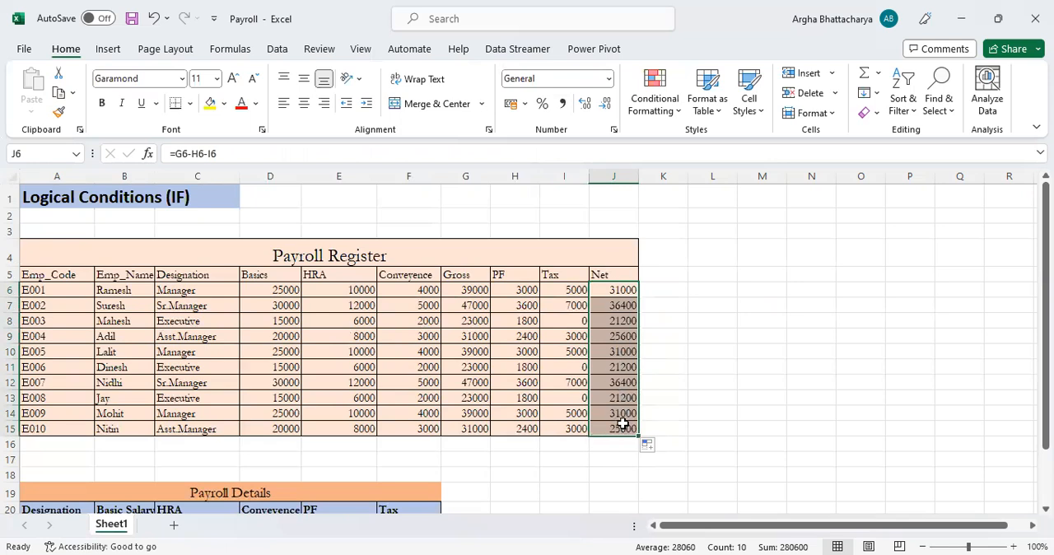
{"action": "left_click", "coordinate": [595, 295]}
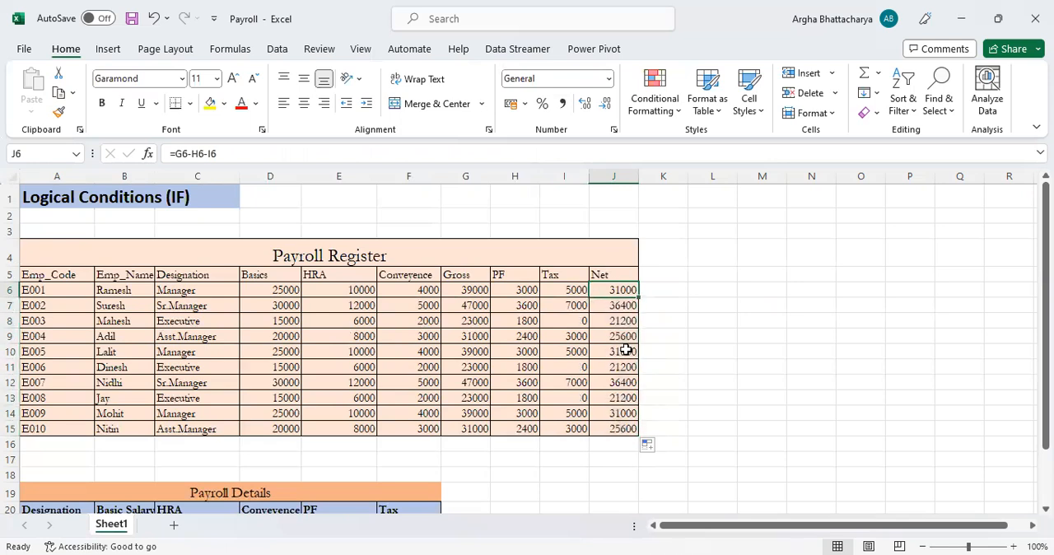
{"action": "left_click", "coordinate": [280, 255]}
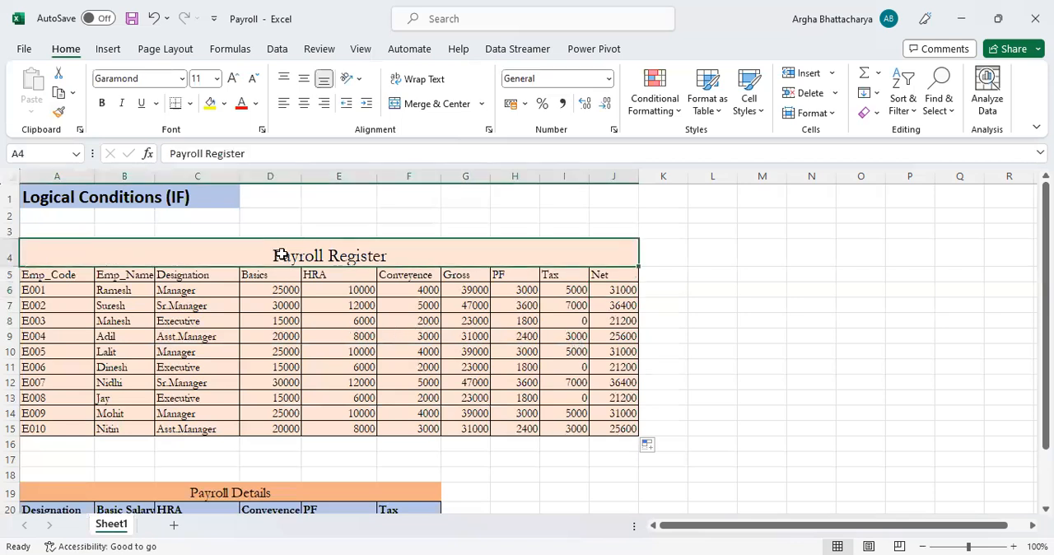
{"action": "left_click", "coordinate": [288, 288]}
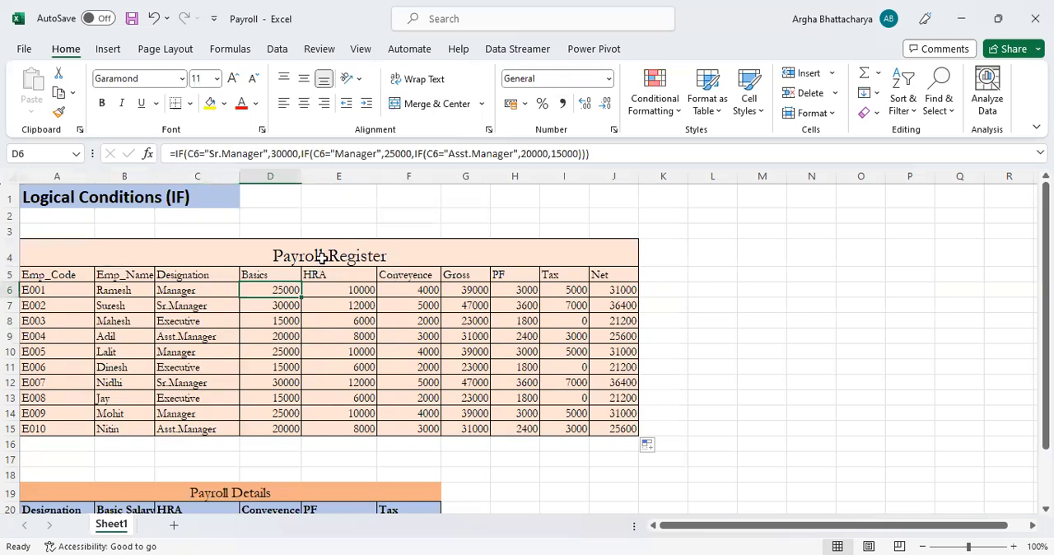
List the logical function names If, And, Or and Not in cells M5 to M8
{"action": "left_click", "coordinate": [765, 278]}
{"action": "type", "text": "If"}
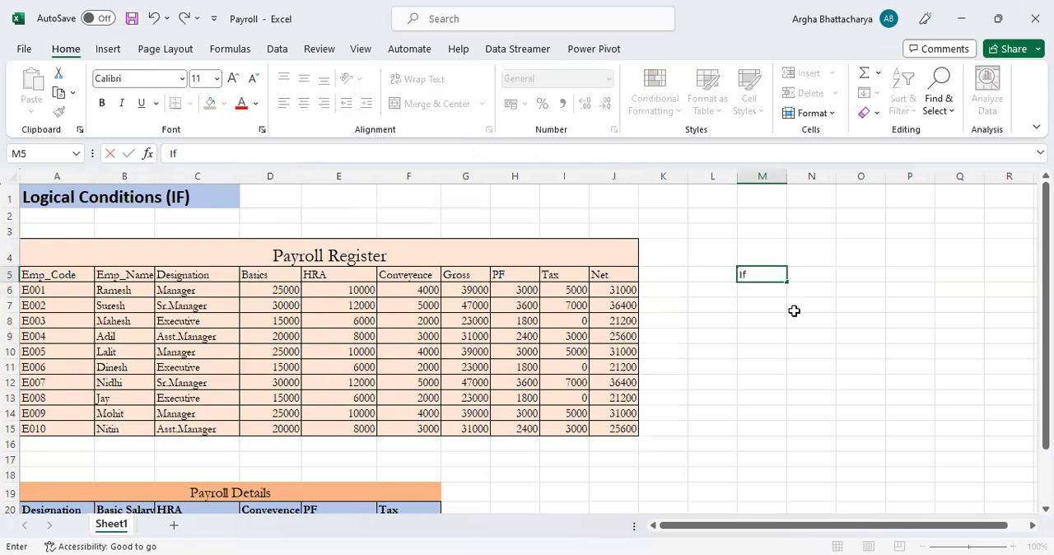
{"action": "key", "text": "Return"}
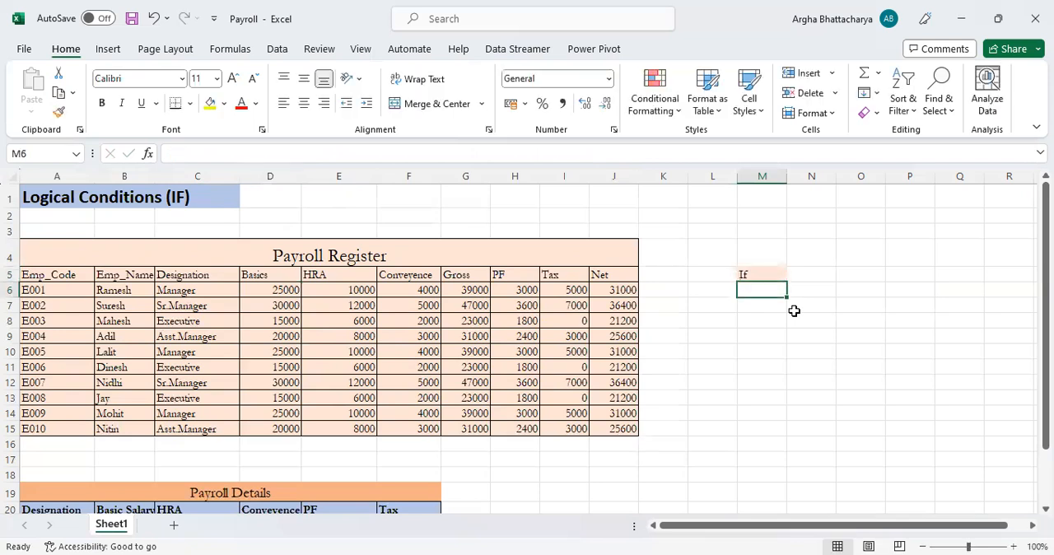
{"action": "type", "text": "And"}
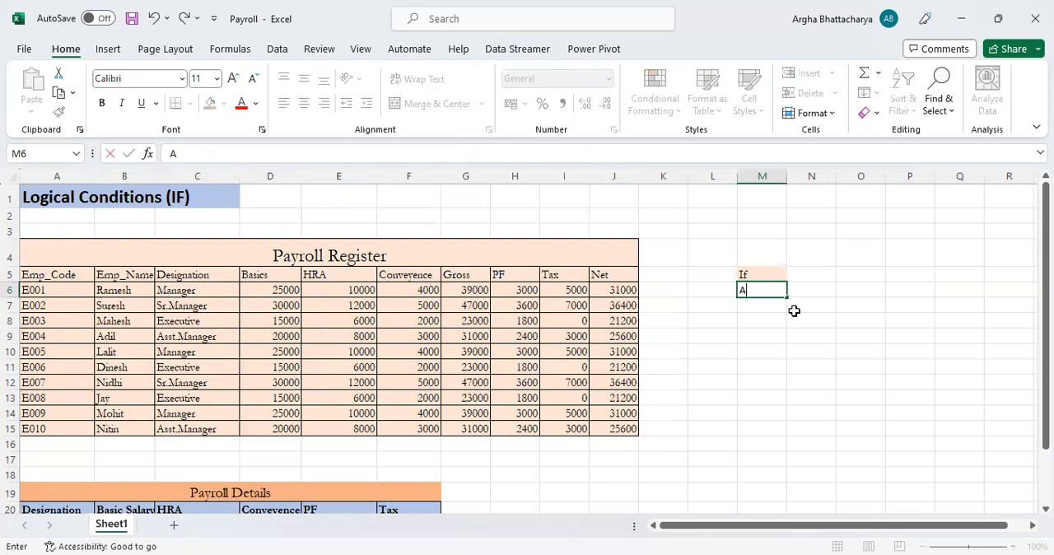
{"action": "key", "text": "Return"}
{"action": "type", "text": "Or"}
{"action": "key", "text": "Return"}
{"action": "type", "text": "Not"}
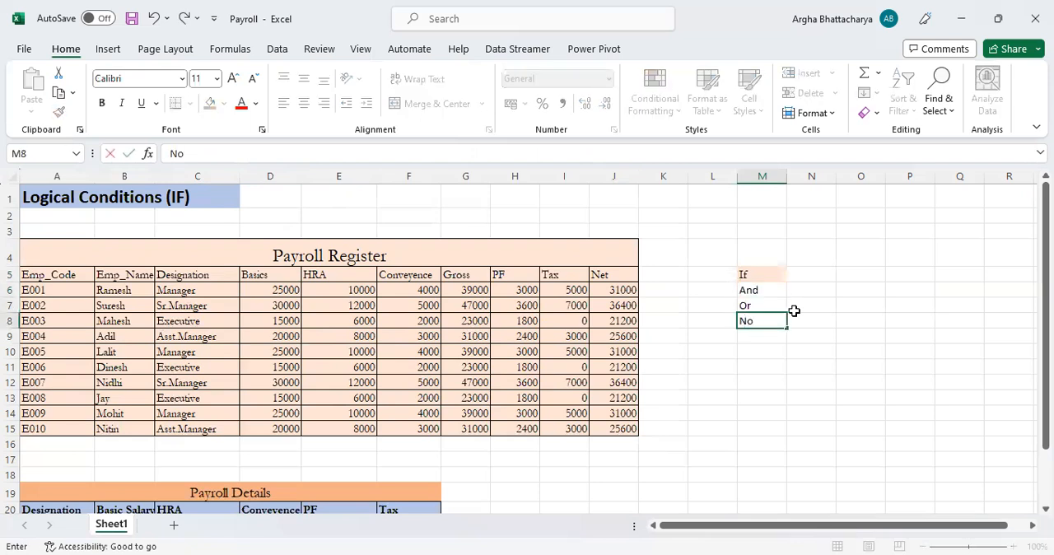
{"action": "key", "text": "Return"}
{"action": "key", "text": "Up"}
{"action": "key", "text": "Up"}
{"action": "key", "text": "Up"}
{"action": "key", "text": "Up"}
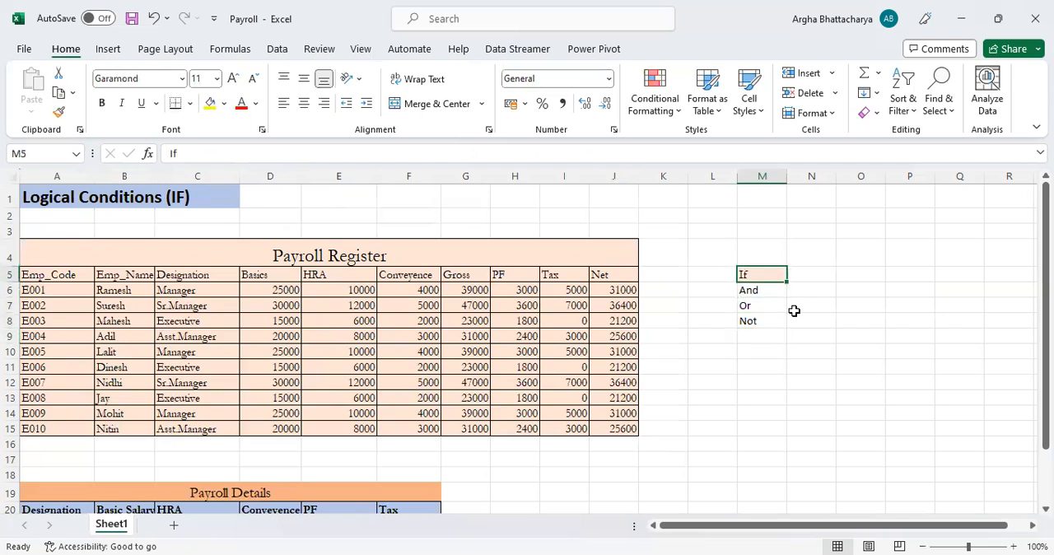
{"action": "key", "text": "shift+Down"}
{"action": "key", "text": "shift+Down"}
{"action": "key", "text": "shift+Down"}
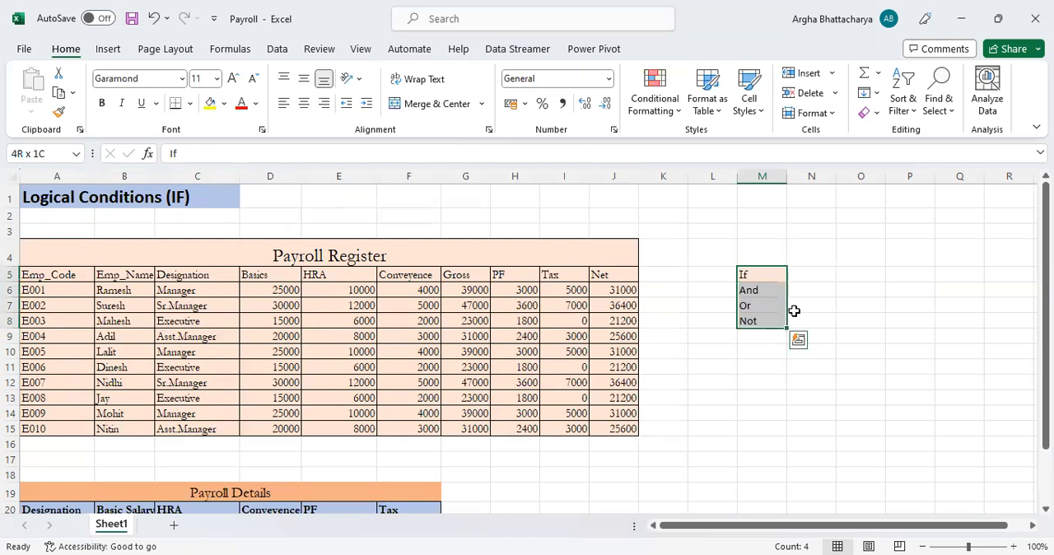
{"action": "key", "text": "Down"}
{"action": "key", "text": "Down"}
{"action": "key", "text": "Down"}
{"action": "key", "text": "Left"}
{"action": "key", "text": "Left"}
{"action": "key", "text": "Left"}
{"action": "key", "text": "Left"}
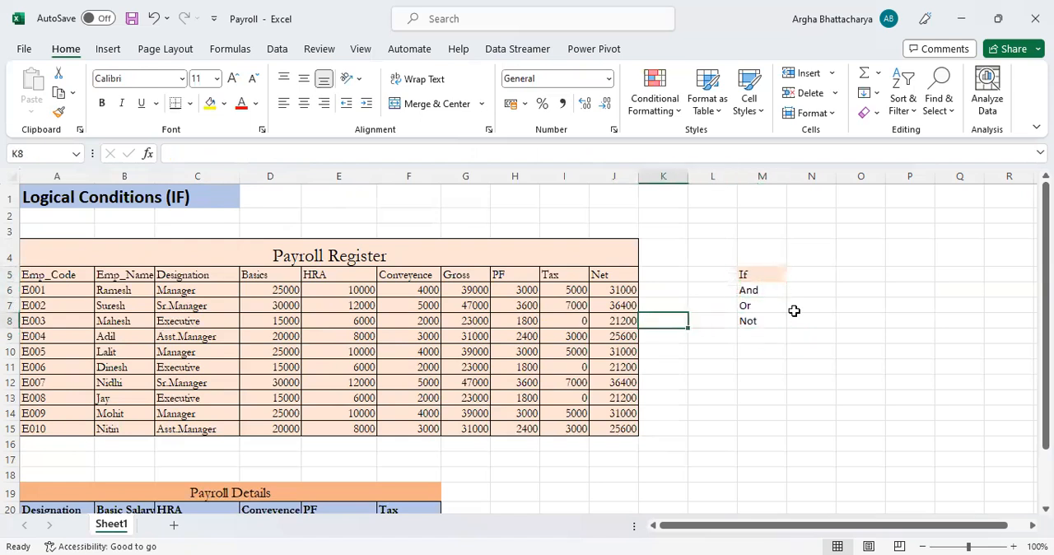
{"action": "key", "text": "Left"}
{"action": "key", "text": "Left"}
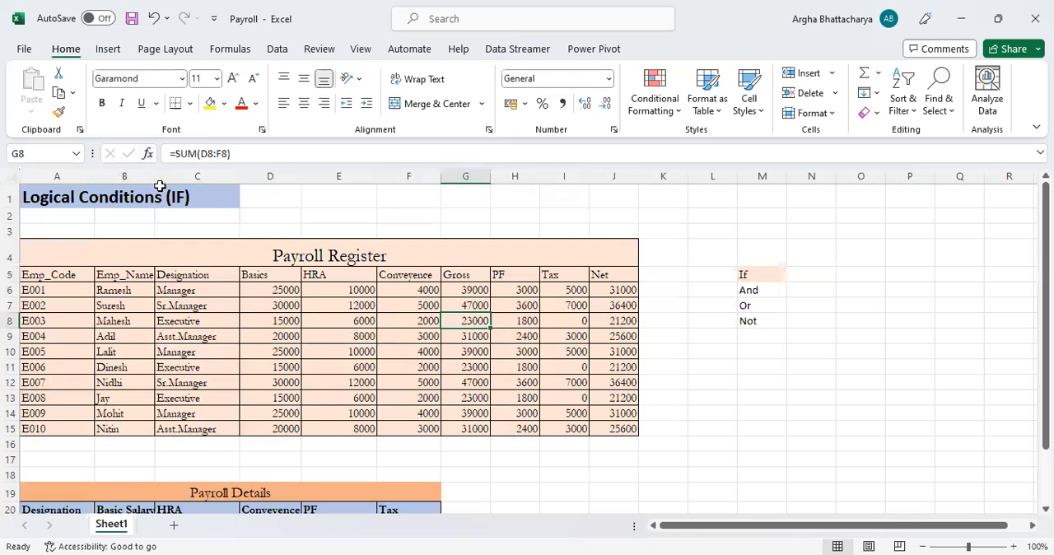
Open Insert Function while editing the HRA formula in E6 and show the Logical category
{"action": "left_click", "coordinate": [347, 293]}
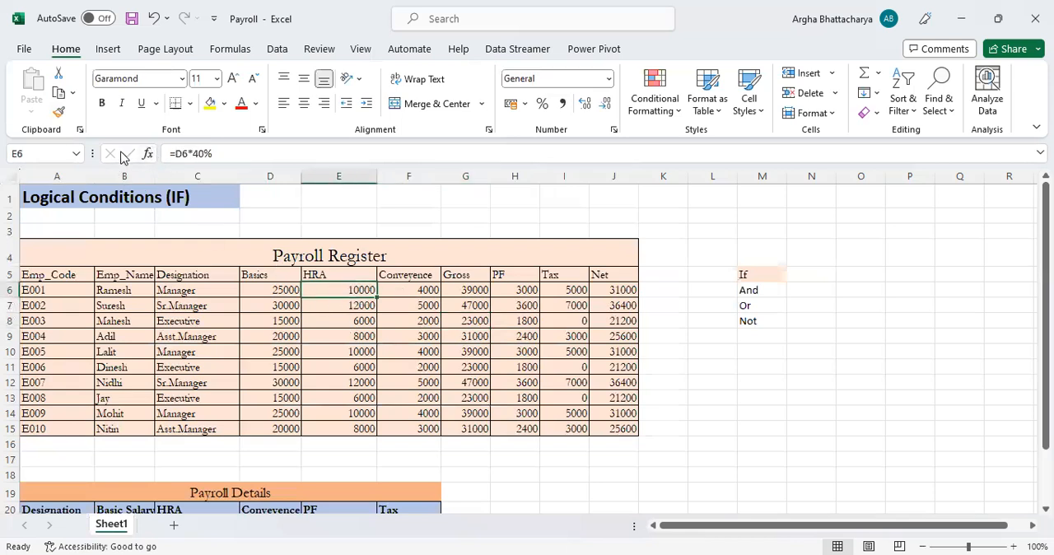
{"action": "key", "text": "F2"}
{"action": "left_click", "coordinate": [148, 154]}
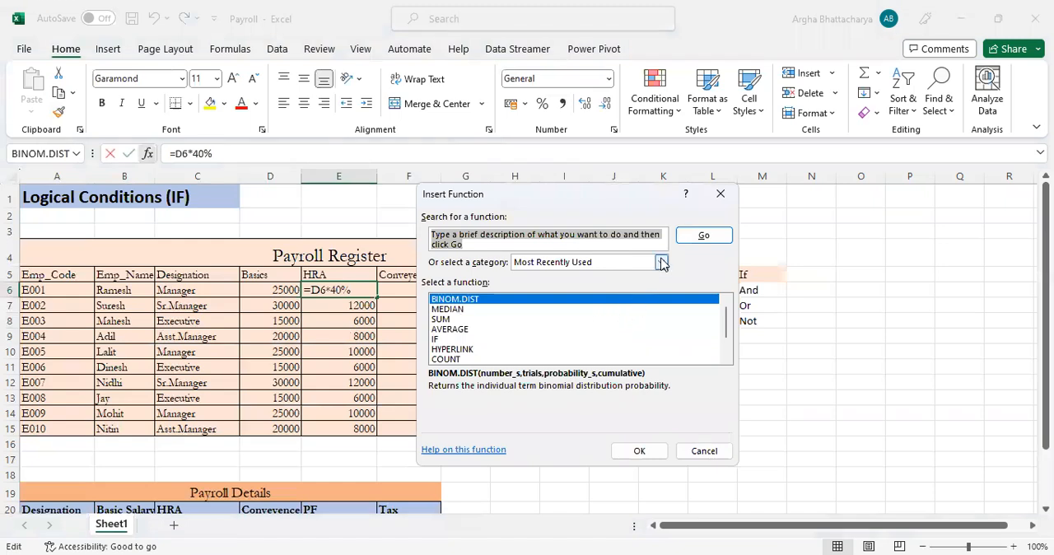
{"action": "left_click", "coordinate": [661, 262]}
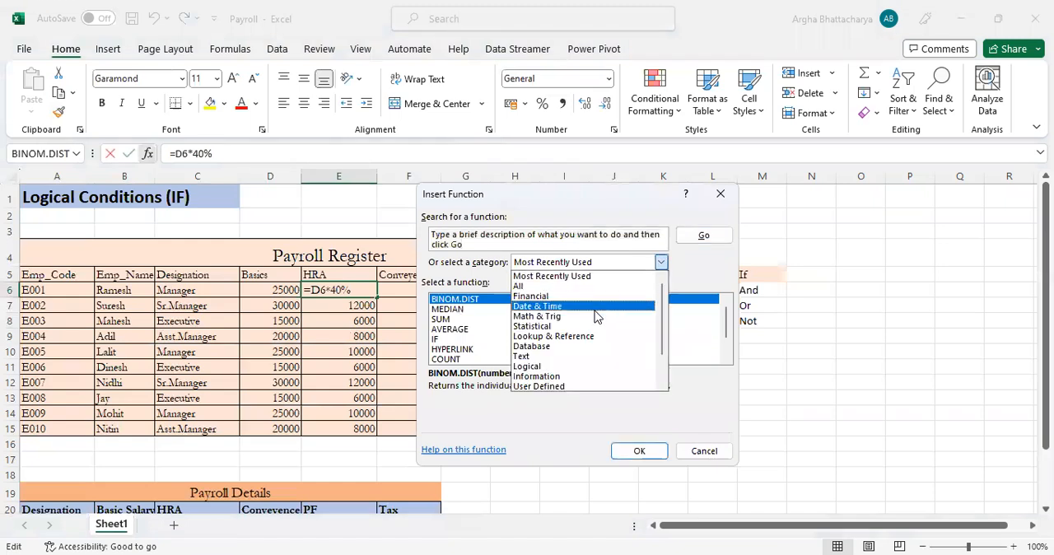
{"action": "left_click", "coordinate": [567, 367]}
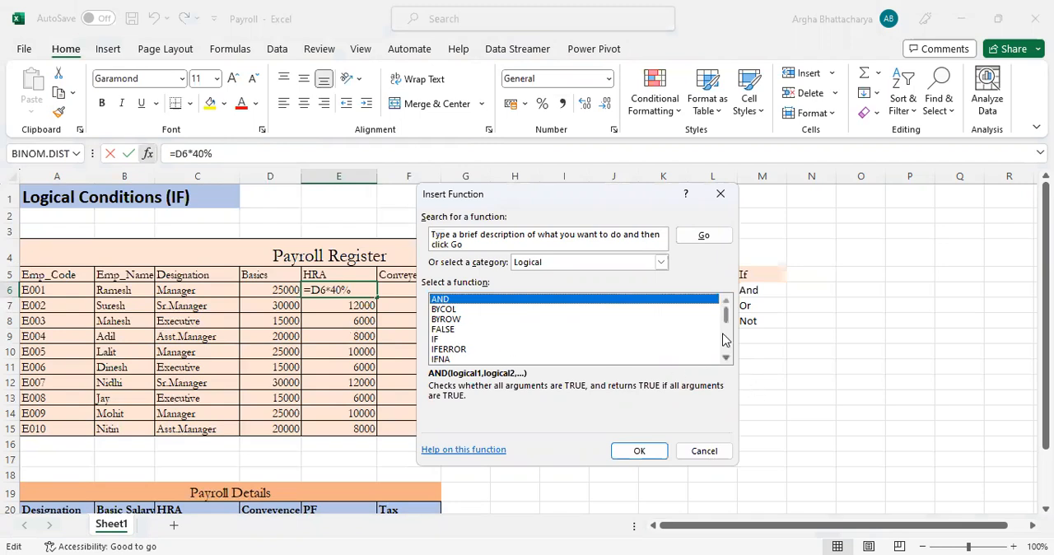
Look through the whole list of Logical functions, from AND down to XOR
{"action": "left_click", "coordinate": [725, 359]}
{"action": "left_click", "coordinate": [726, 359]}
{"action": "left_click", "coordinate": [725, 358]}
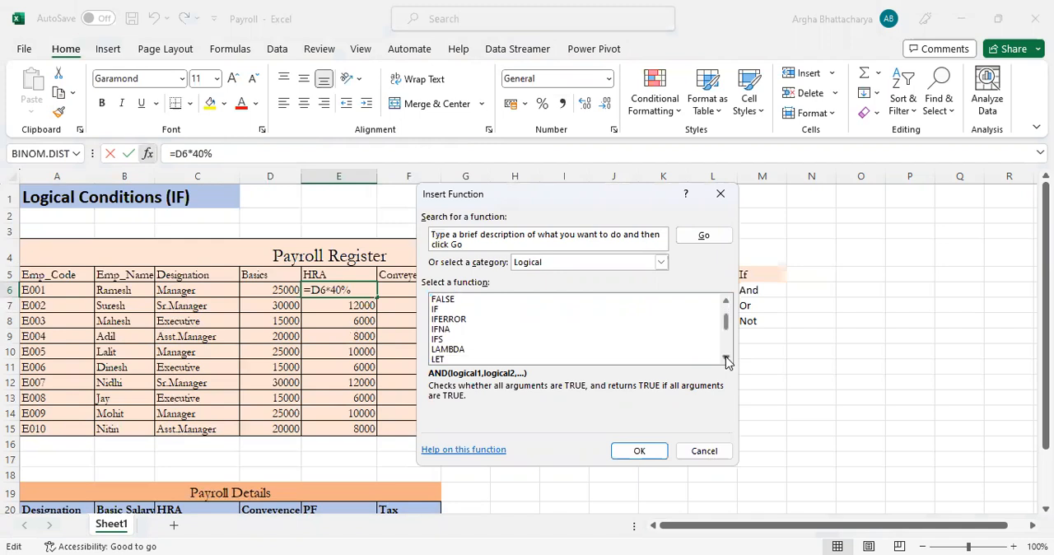
{"action": "left_click", "coordinate": [725, 359]}
{"action": "left_click", "coordinate": [725, 359]}
{"action": "left_click", "coordinate": [725, 359]}
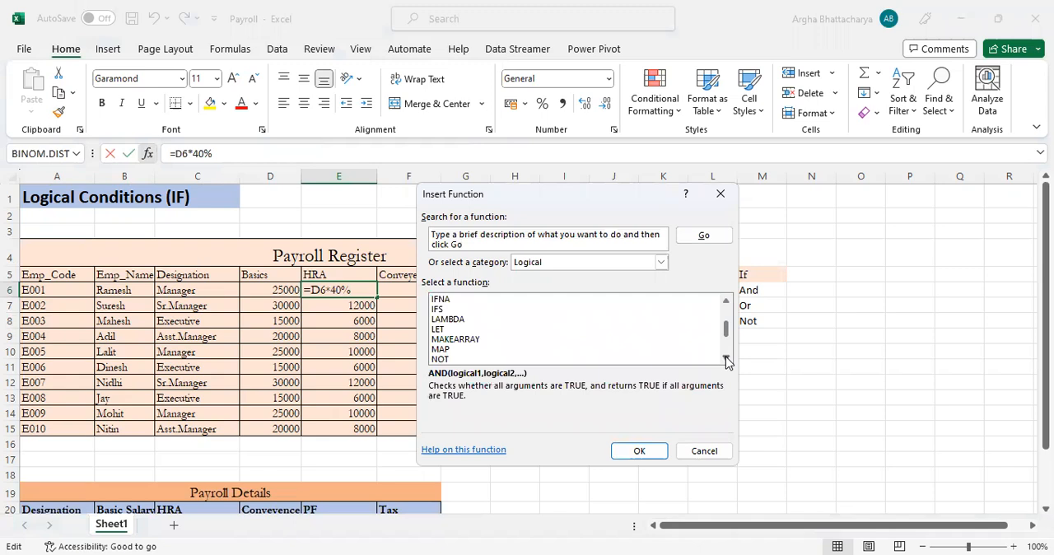
{"action": "left_click", "coordinate": [725, 359]}
{"action": "left_click", "coordinate": [726, 359]}
{"action": "left_click", "coordinate": [725, 359]}
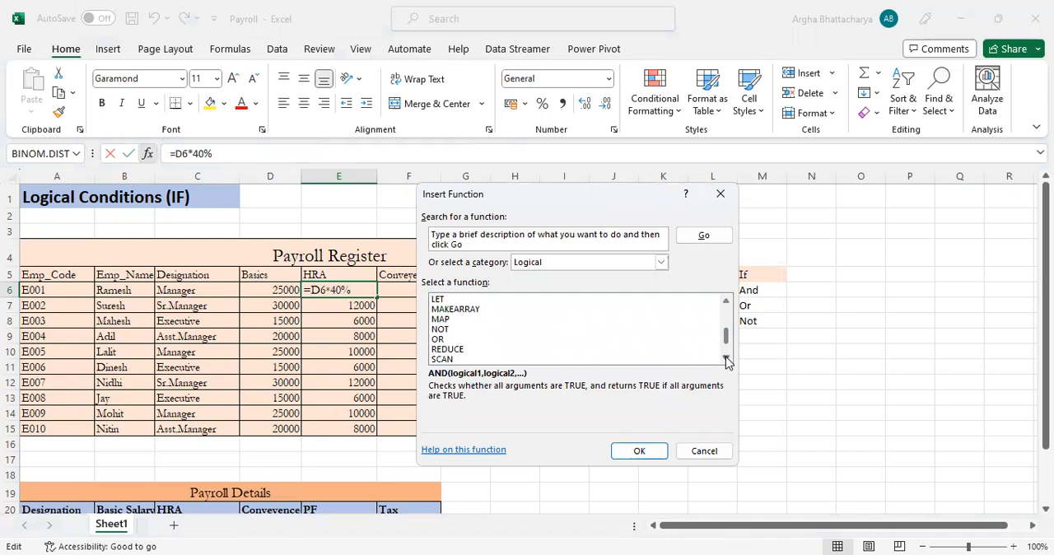
{"action": "left_click", "coordinate": [725, 359]}
{"action": "left_click", "coordinate": [725, 358]}
{"action": "left_click", "coordinate": [725, 359]}
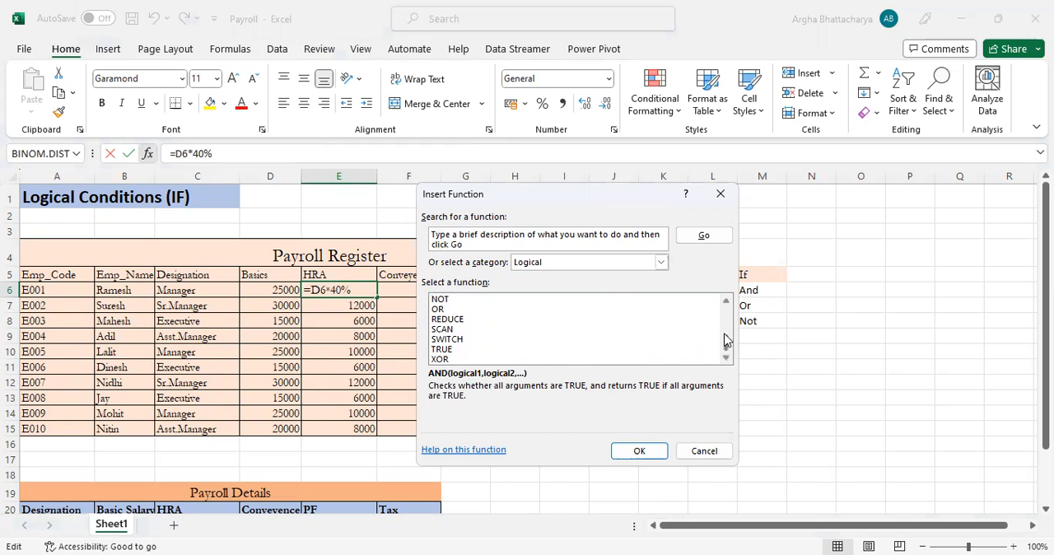
{"action": "left_click_drag", "start_coordinate": [726, 344], "coordinate": [722, 309]}
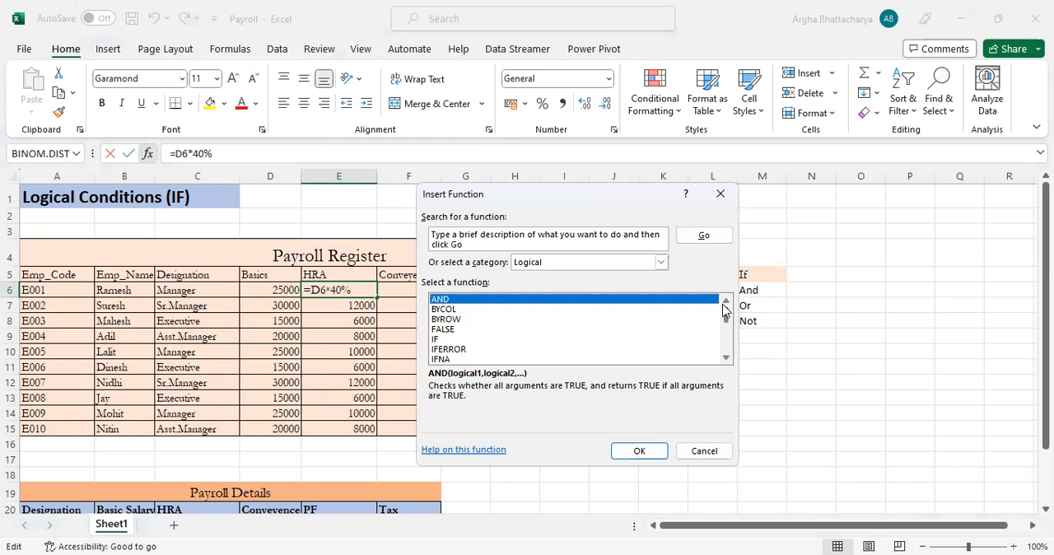
{"action": "left_click_drag", "start_coordinate": [723, 308], "coordinate": [728, 346]}
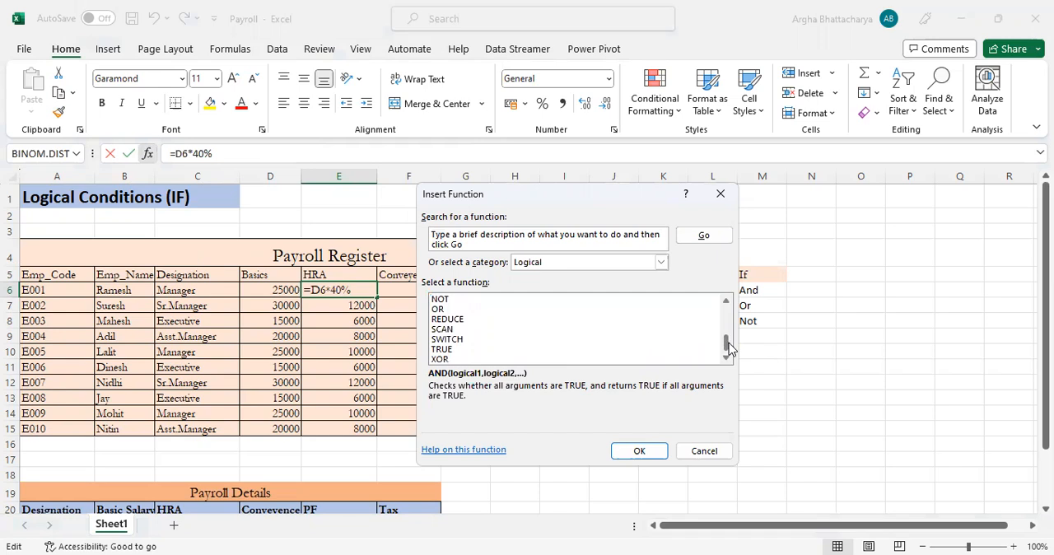
Try to insert the AND function into the E6 formula without any arguments
{"action": "left_click", "coordinate": [640, 453]}
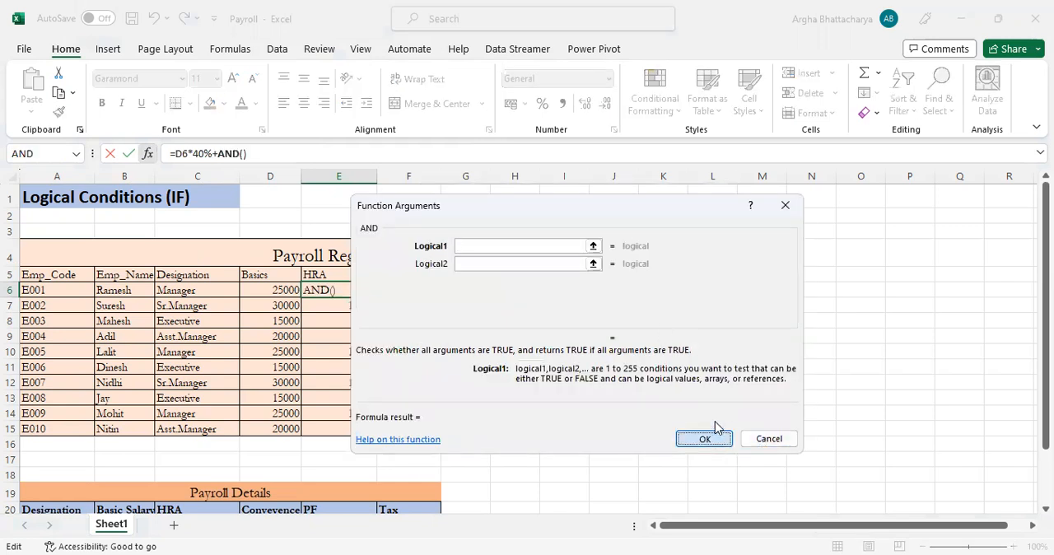
{"action": "key", "text": "Return"}
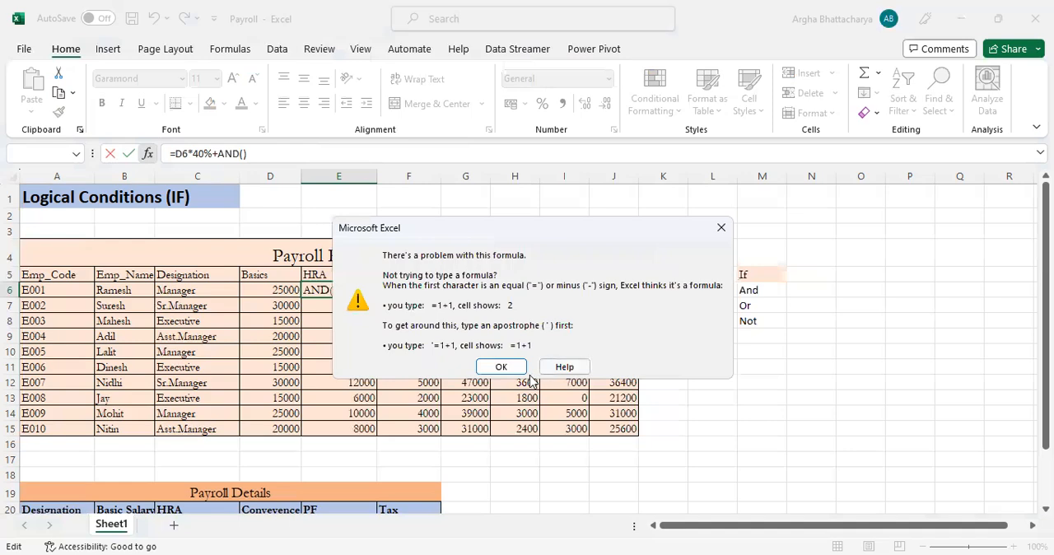